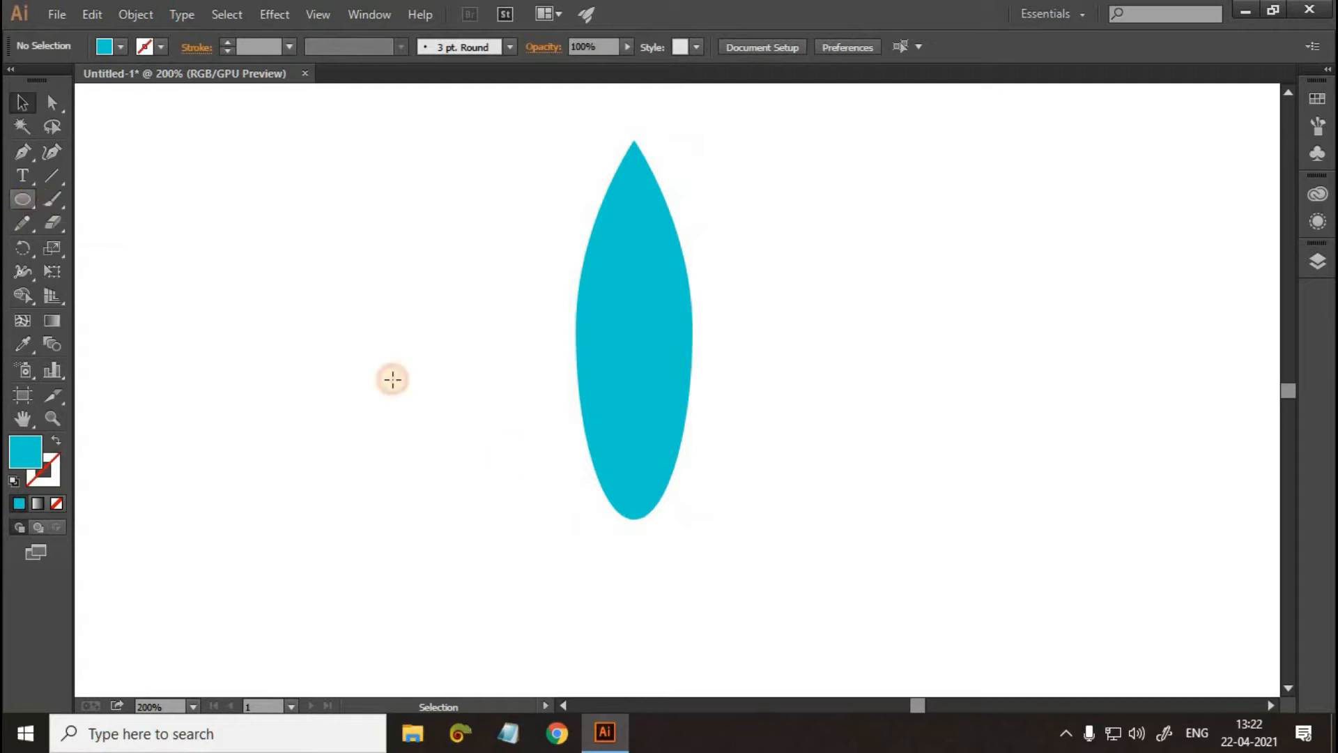
Step: Draw a wide ellipse overlapping the rounded lower end of the rocket body and align it with the body's vertical axis
drag(543, 434, 732, 564)
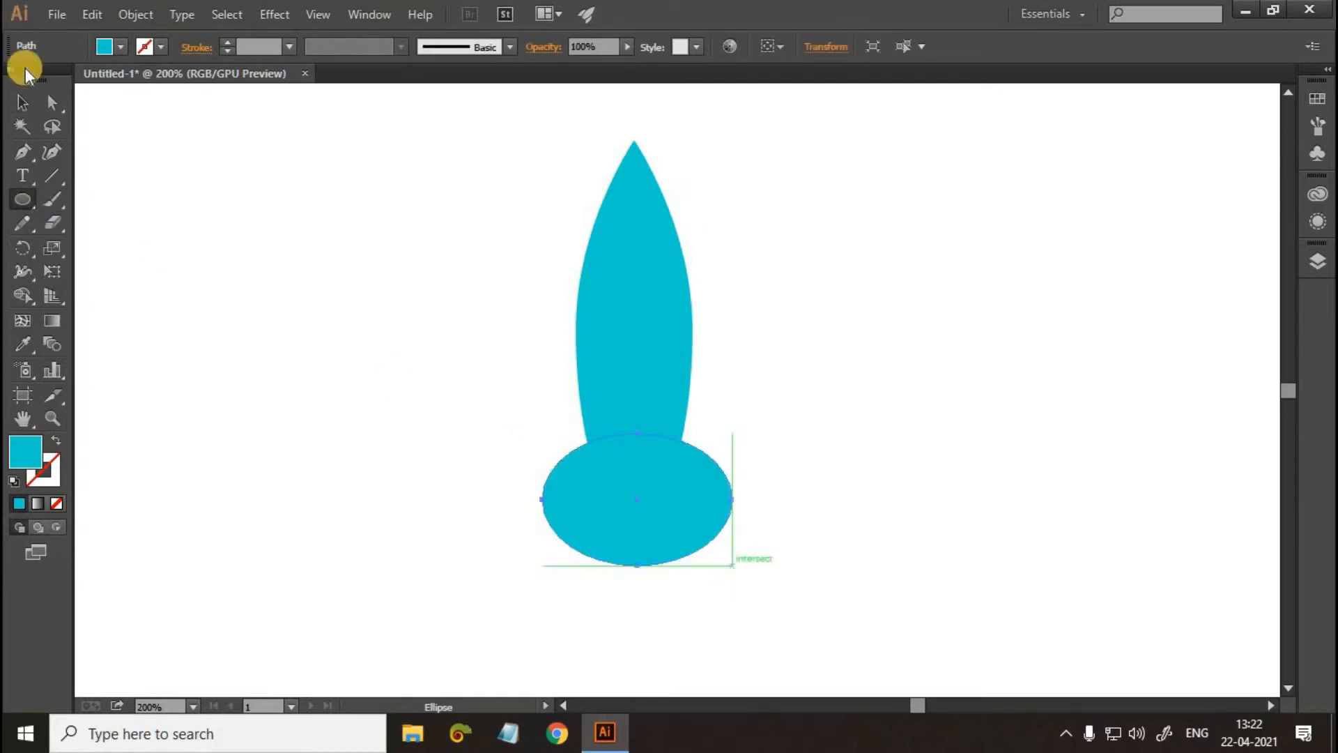
click(721, 410)
drag(704, 508, 700, 509)
Step: Remove the ellipse and its overlap from the body with Shape Builder, leaving a curved cut at the base
click(474, 272)
drag(341, 182, 847, 592)
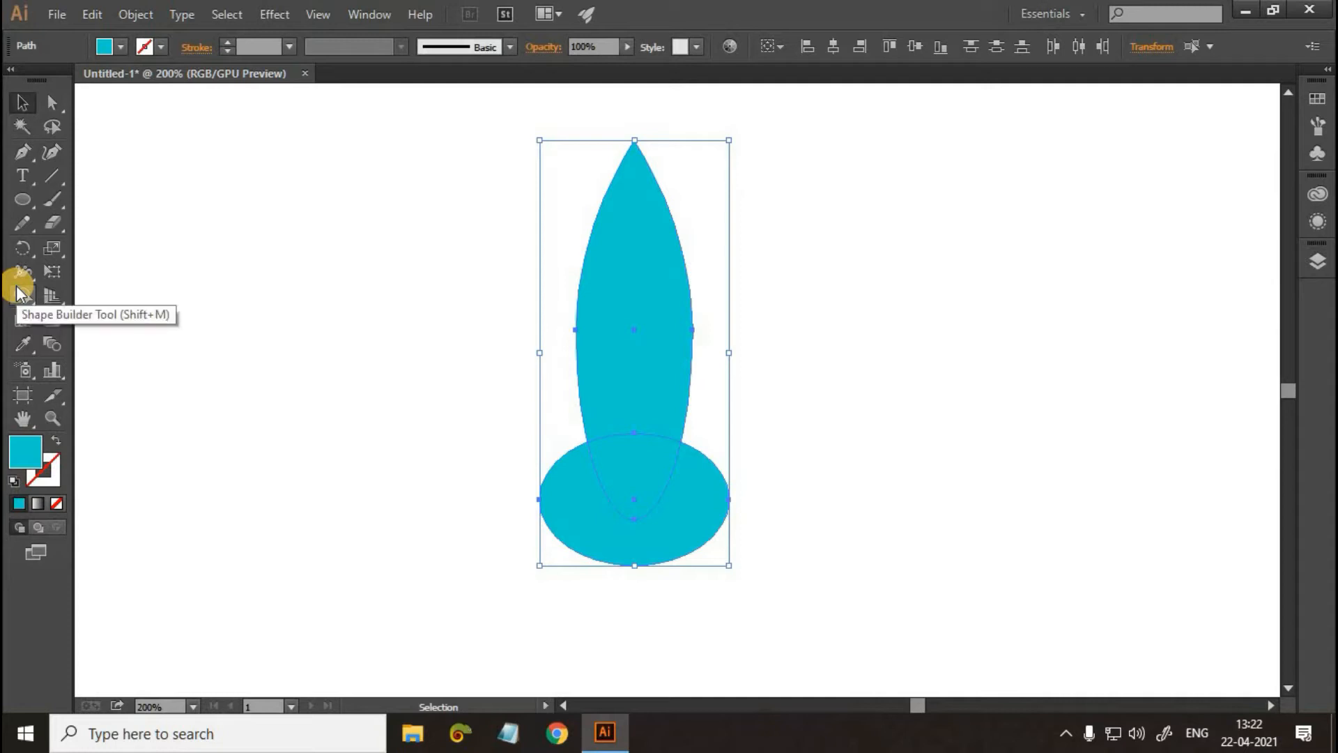
click(20, 292)
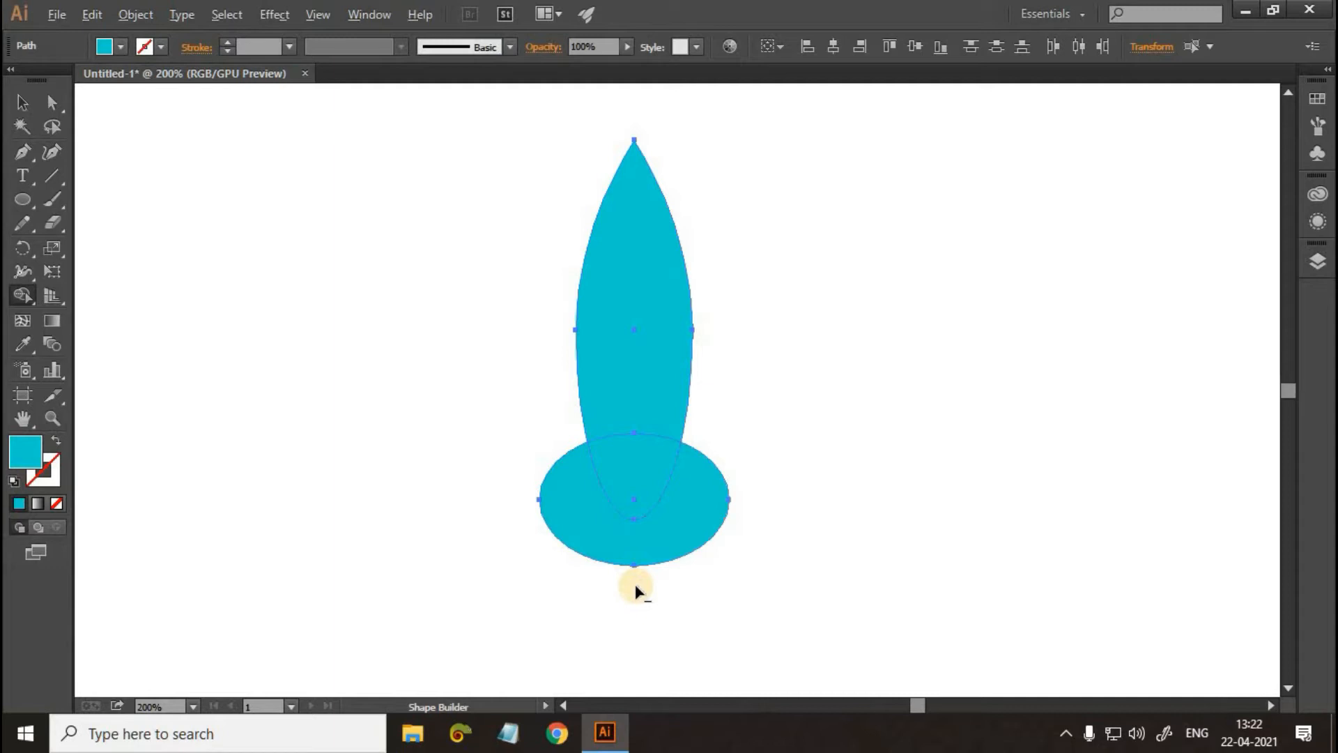
drag(635, 587, 643, 449)
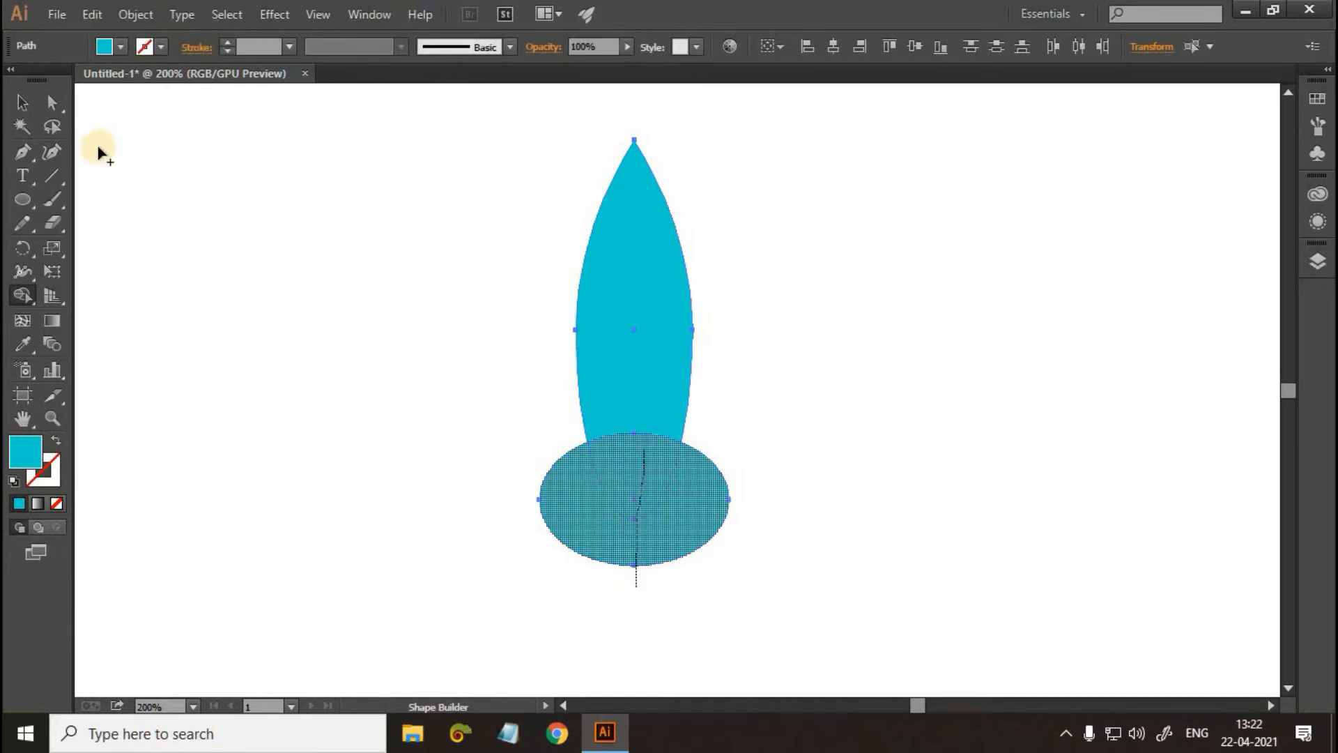
click(16, 106)
click(305, 261)
Step: Move the rocket body slightly down and place a copy straight above it, with the copy's base overlapping the body's pointed tip
click(622, 386)
drag(622, 385, 622, 410)
click(930, 402)
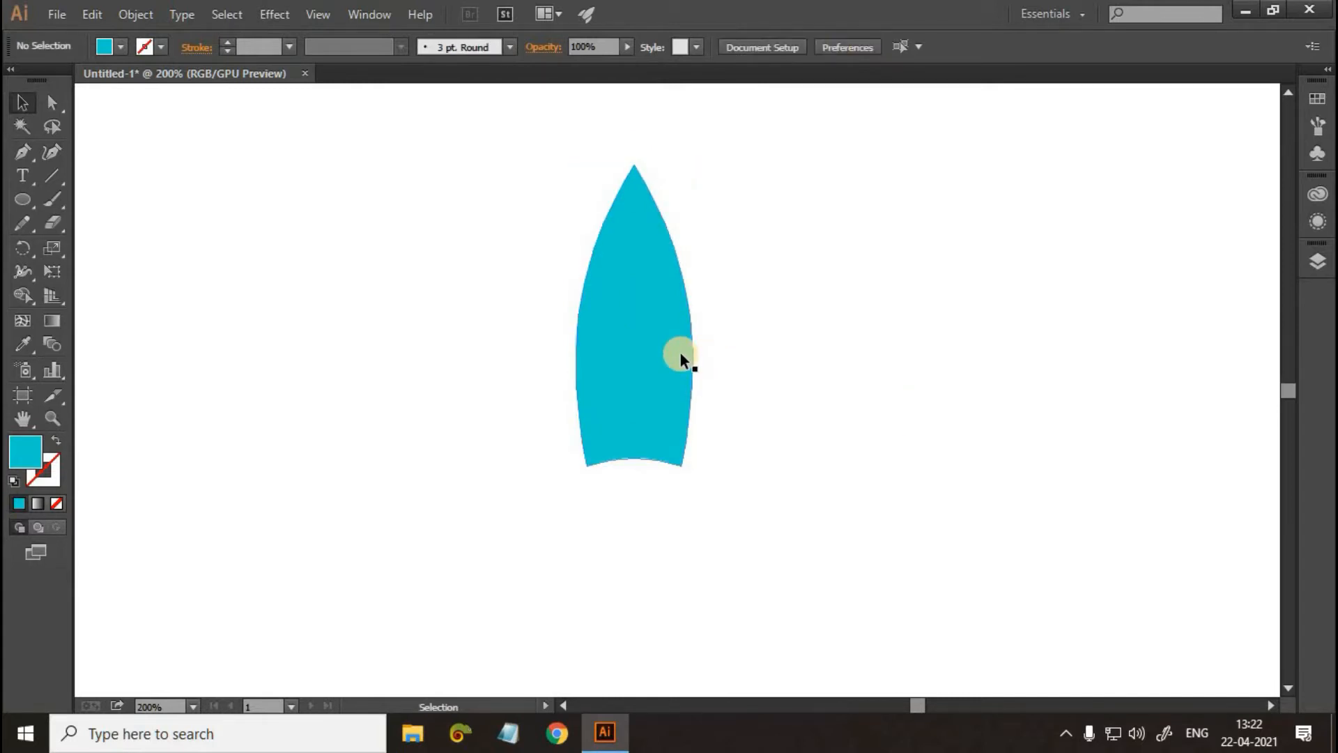
click(681, 355)
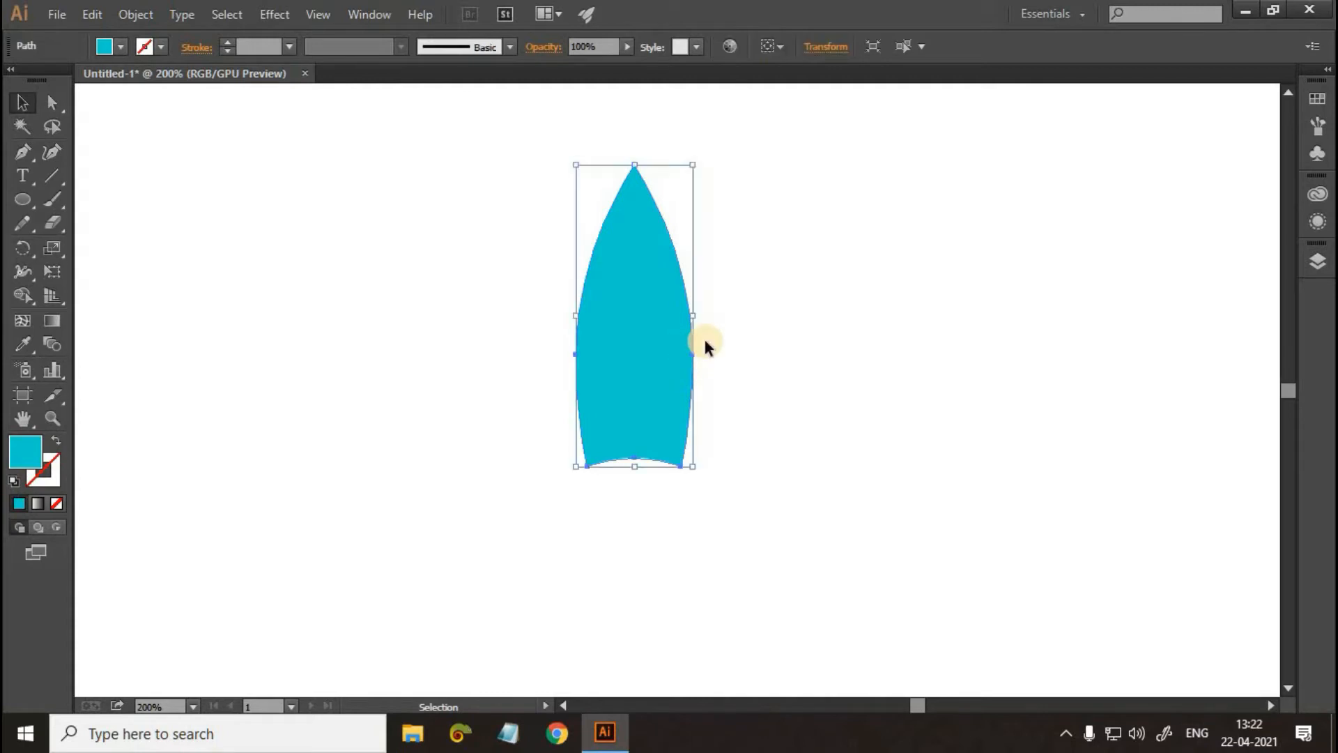
key(a)
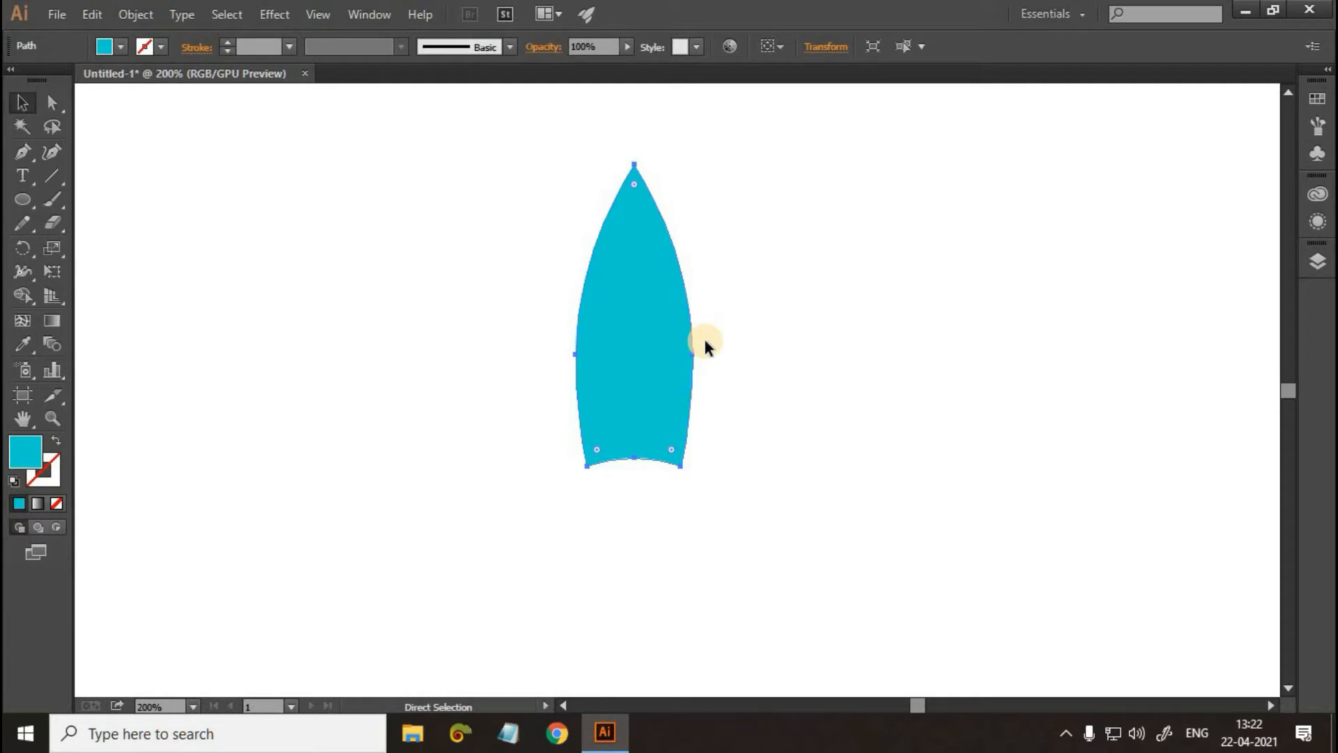
key(v)
drag(653, 317, 655, 140)
Step: Select the rocket body together with its upper copy and activate the Shape Builder tool
drag(402, 139, 855, 474)
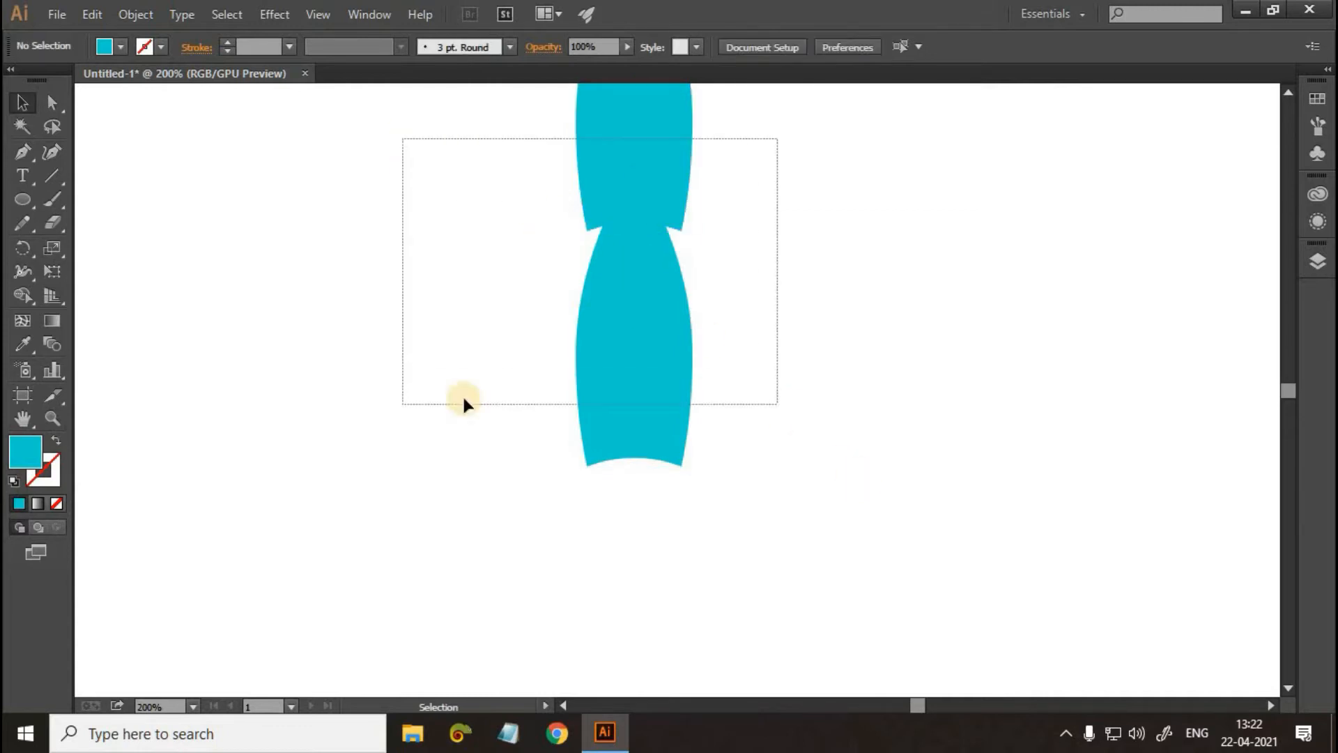
drag(463, 403, 447, 404)
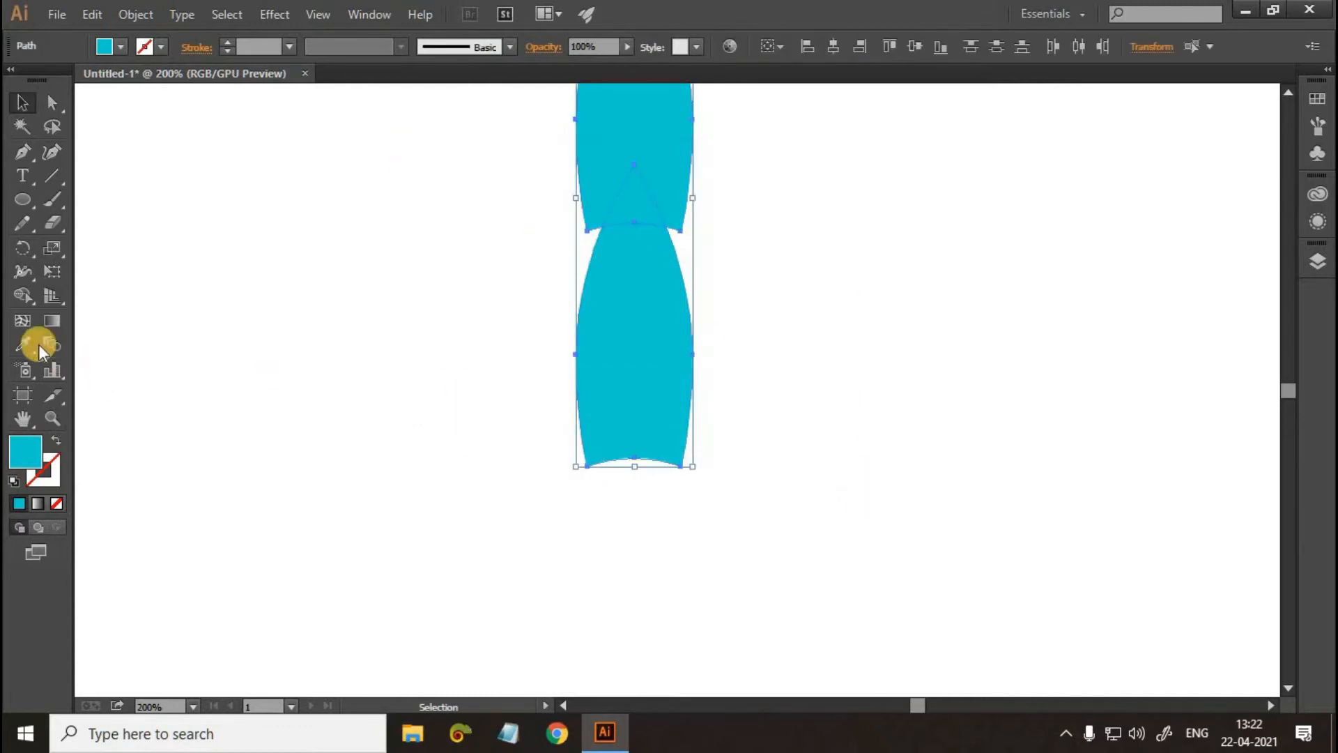
click(16, 294)
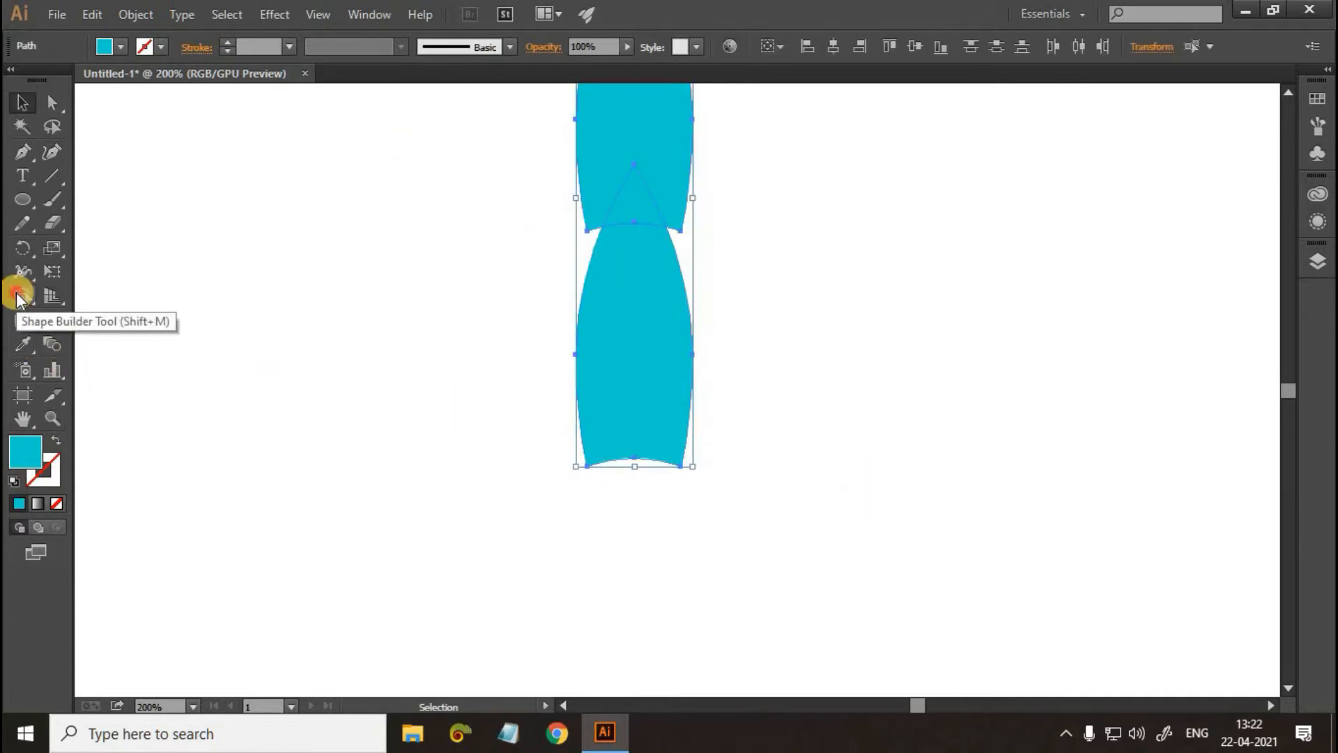
alt+click(626, 204)
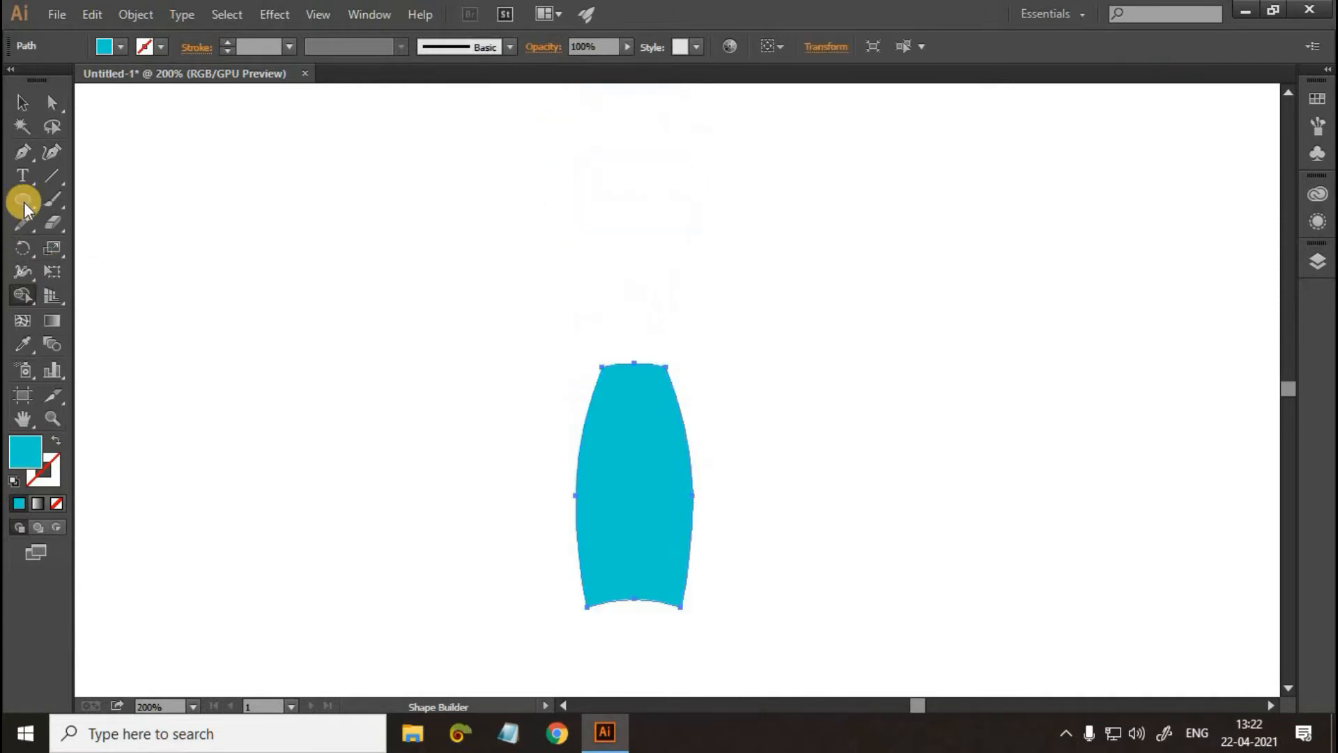
click(22, 199)
key(ctrl+z)
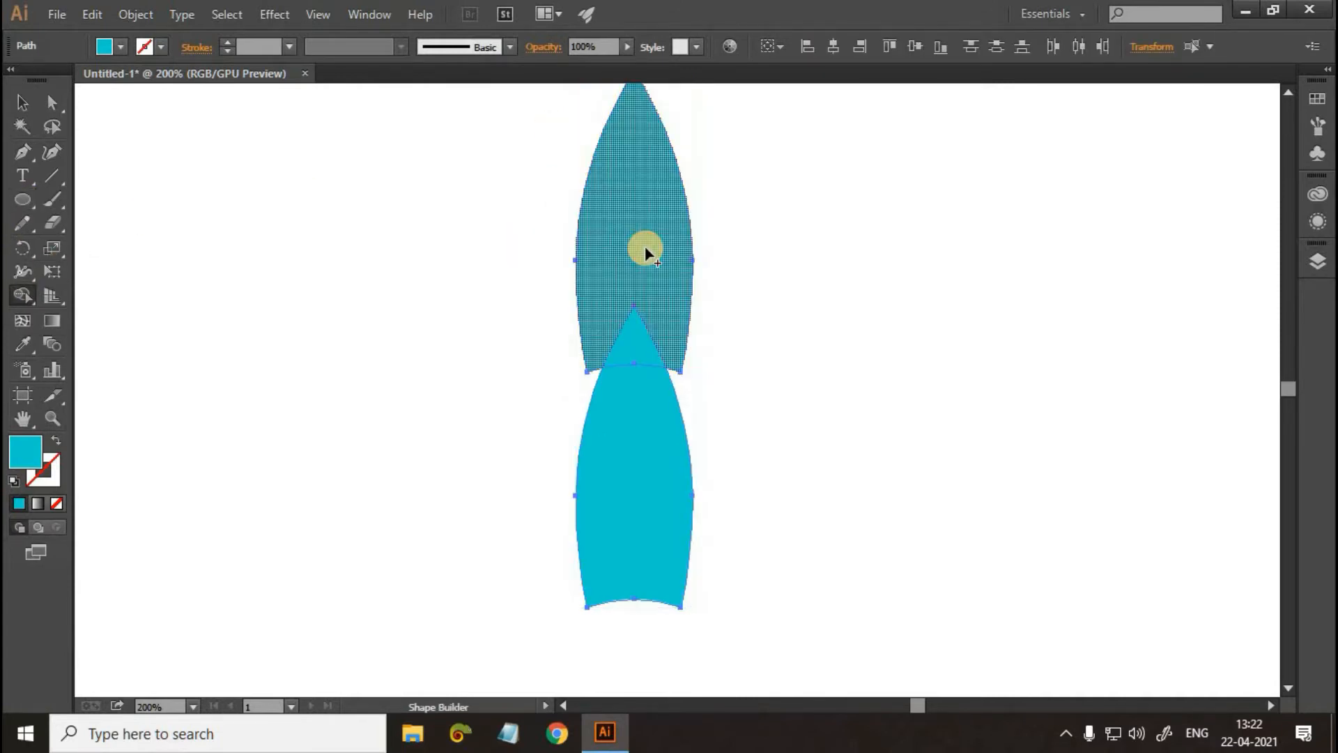
Step: Remove only the non-overlapping part of the upper copy, keeping the nose tip as a separate piece on the body
click(645, 249)
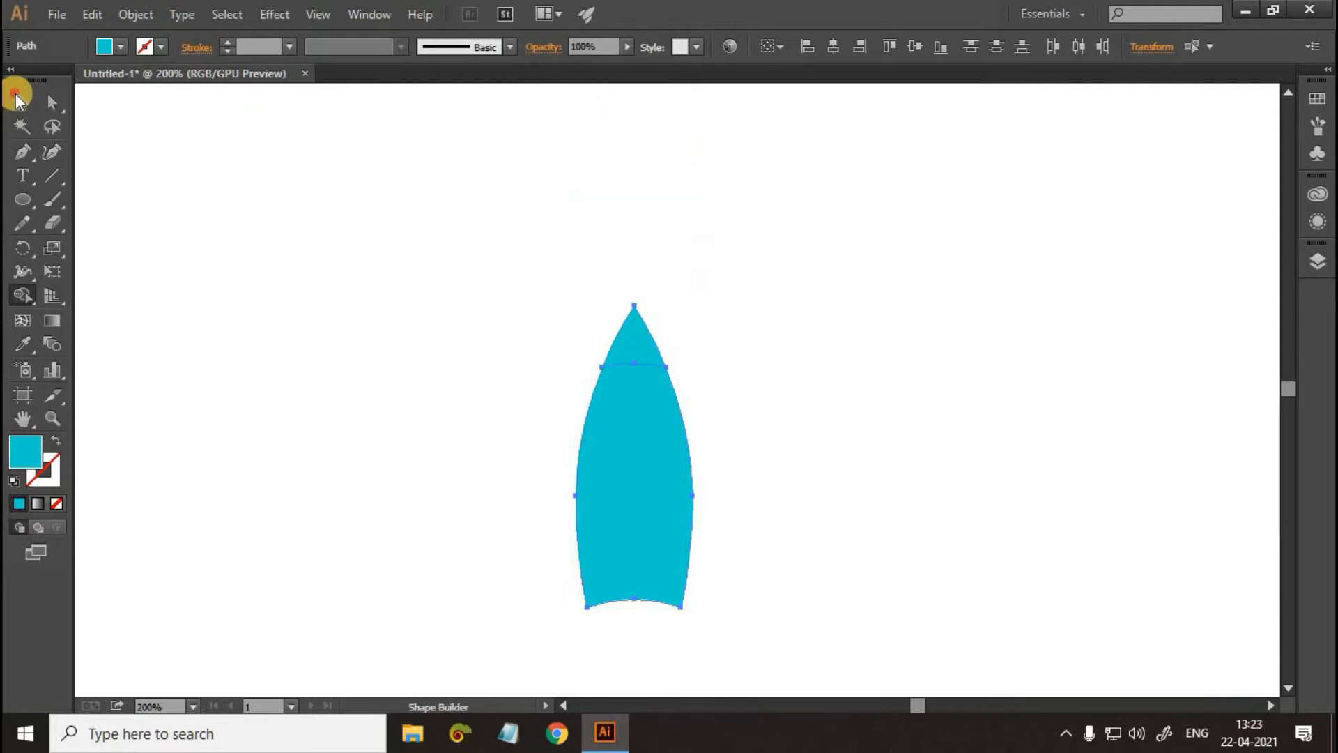
click(22, 102)
click(759, 342)
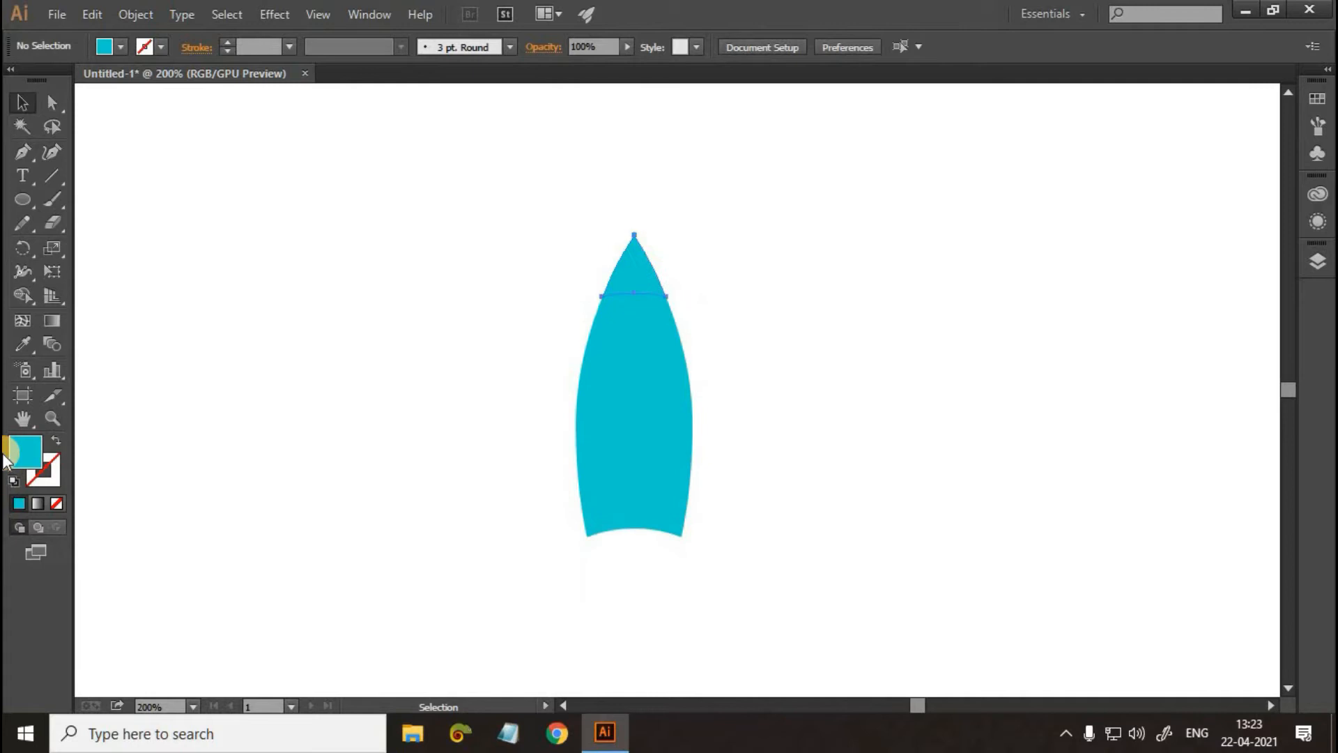
Step: Fill the nose tip with dark teal #0E8986
double_click(25, 450)
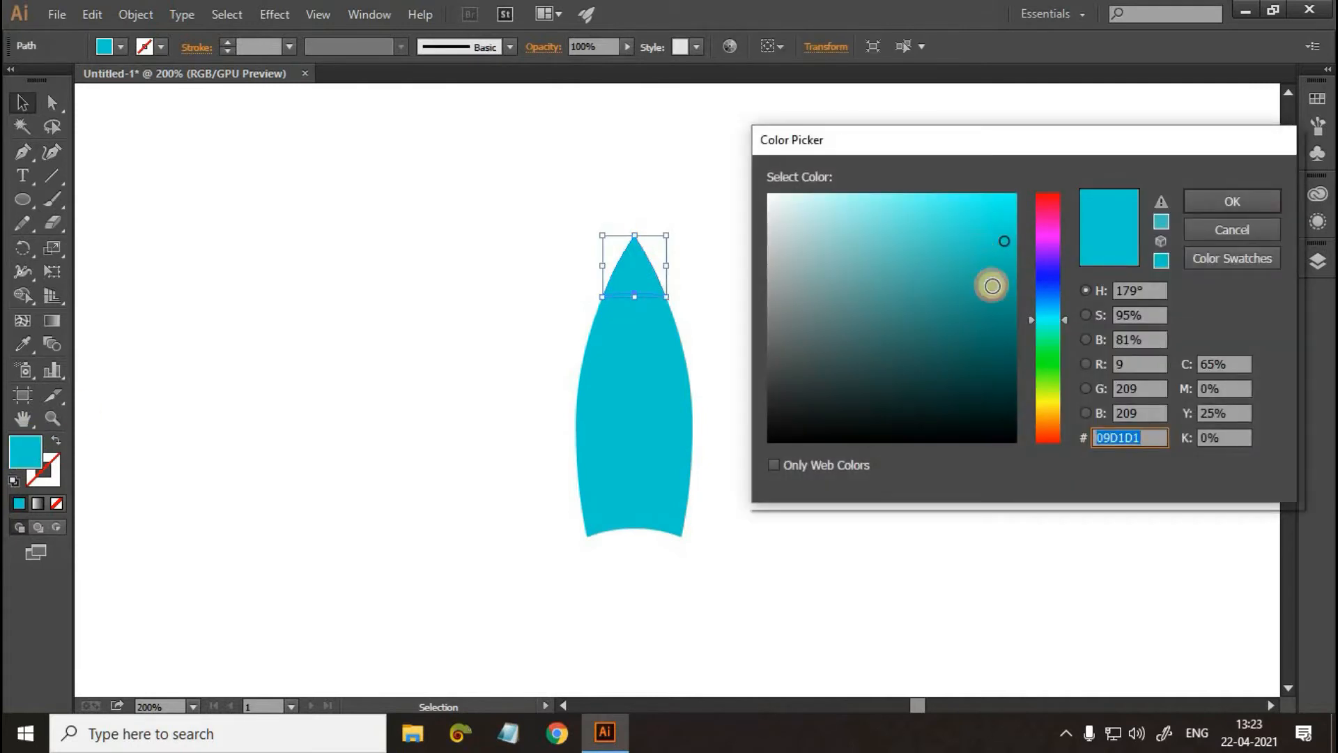
drag(992, 285, 991, 306)
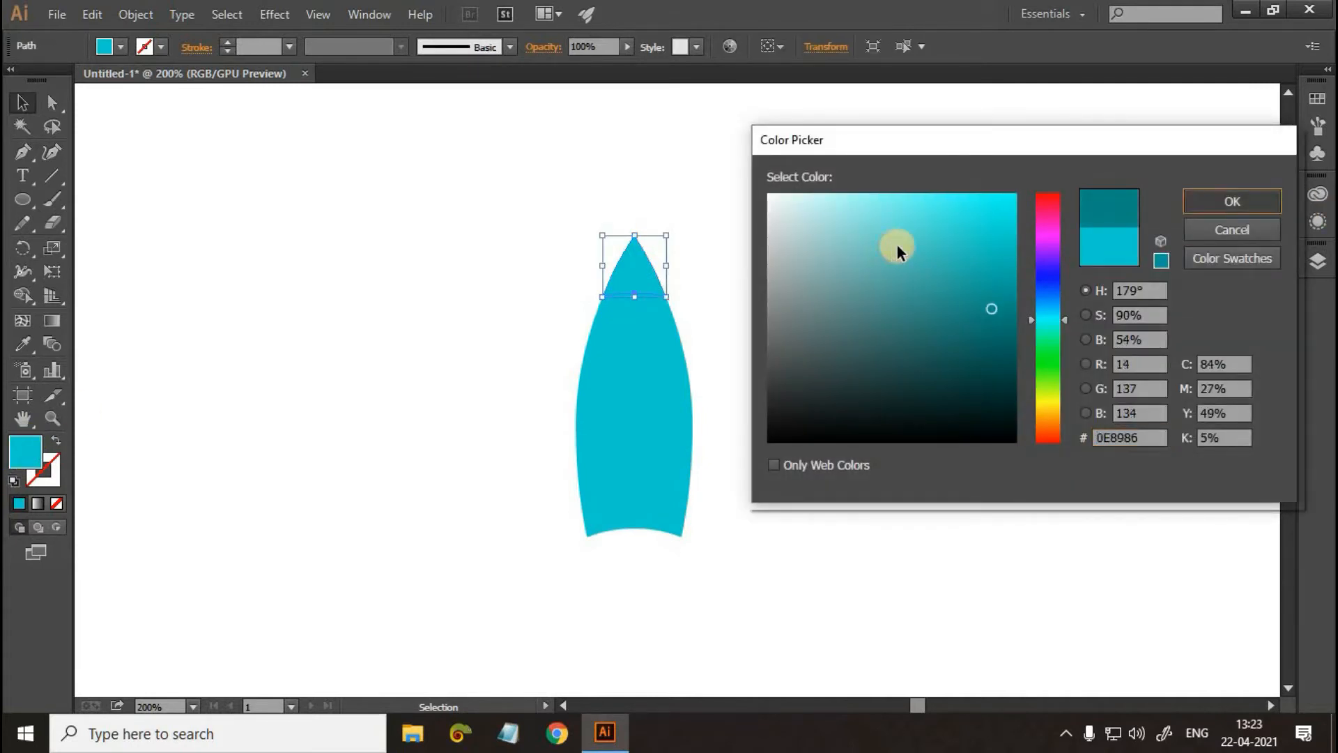
key(Return)
click(906, 240)
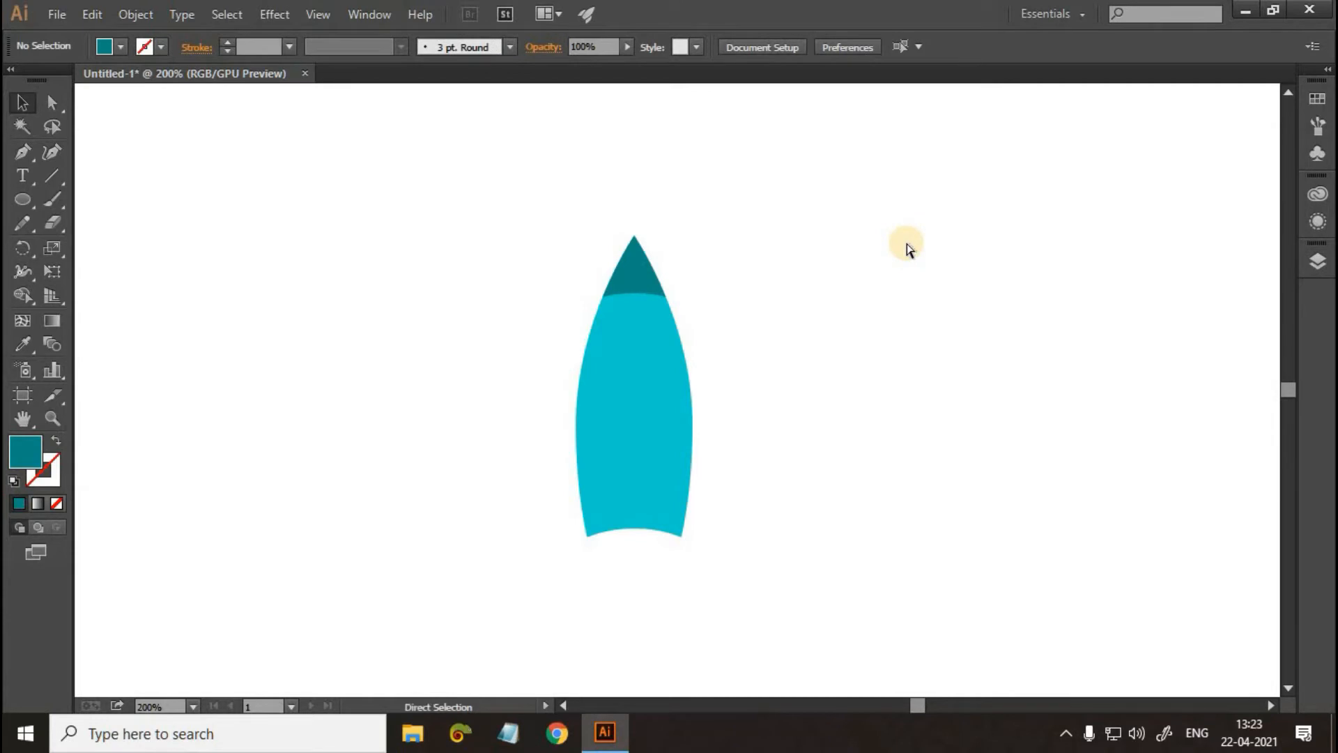
Step: Draw a curved dark teal band across the body just below the nose tip with the Pen tool, following the body's edges
key(ctrl+plus)
key(ctrl+plus)
key(ctrl+plus)
key(ctrl+plus)
key(space)
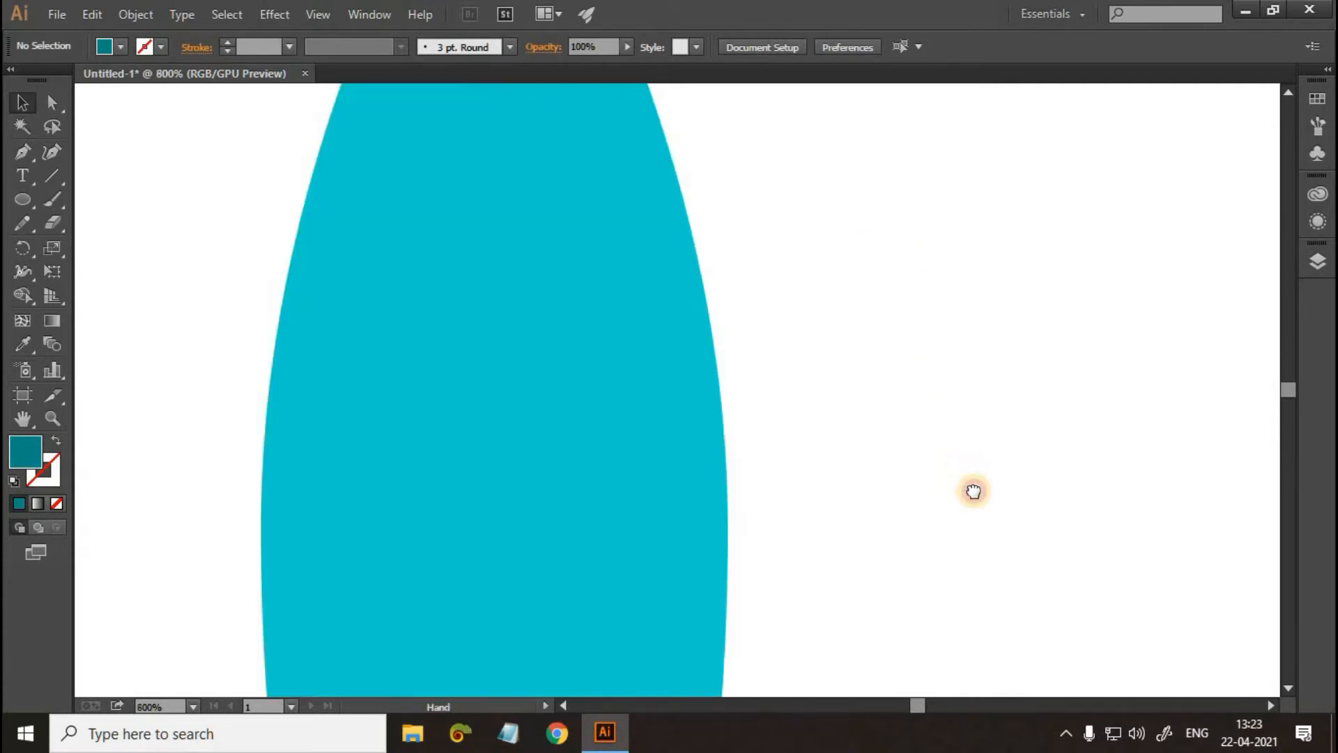
drag(704, 132, 795, 373)
key(p)
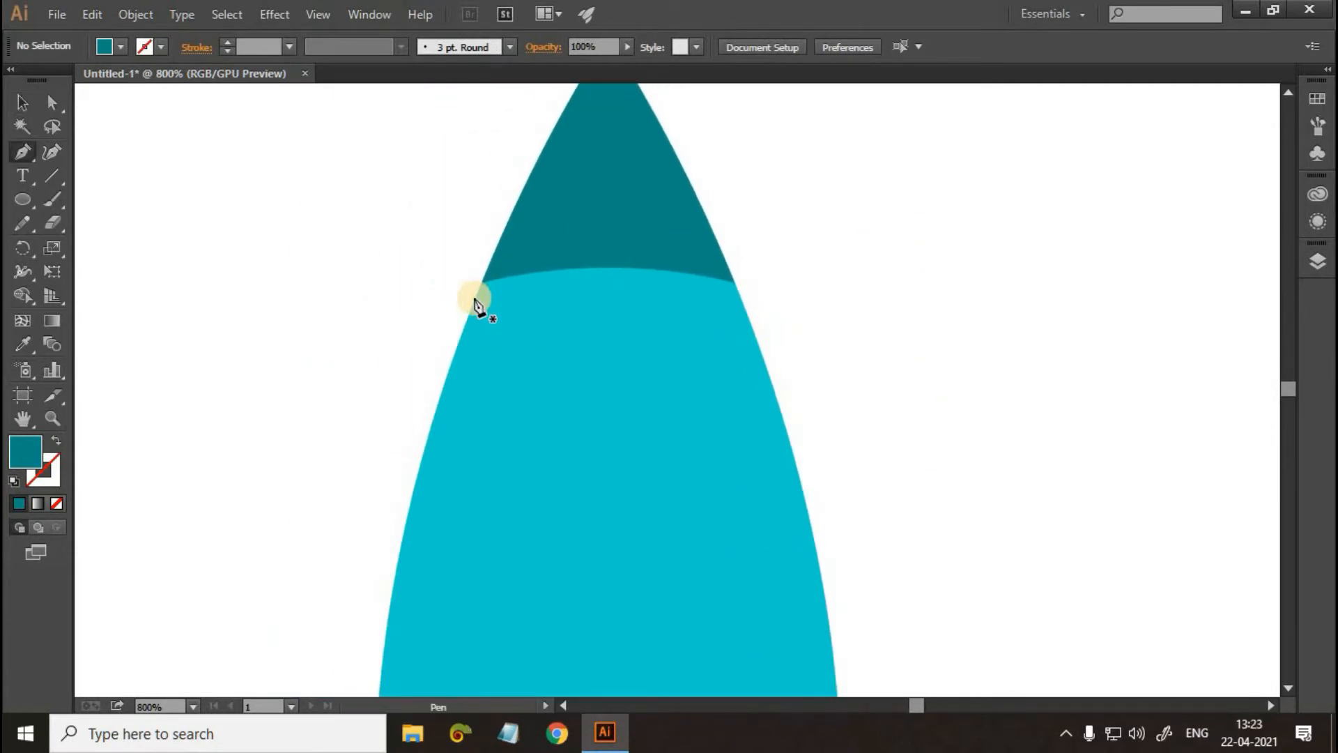
drag(466, 324, 470, 335)
drag(606, 338, 885, 367)
drag(743, 301, 743, 301)
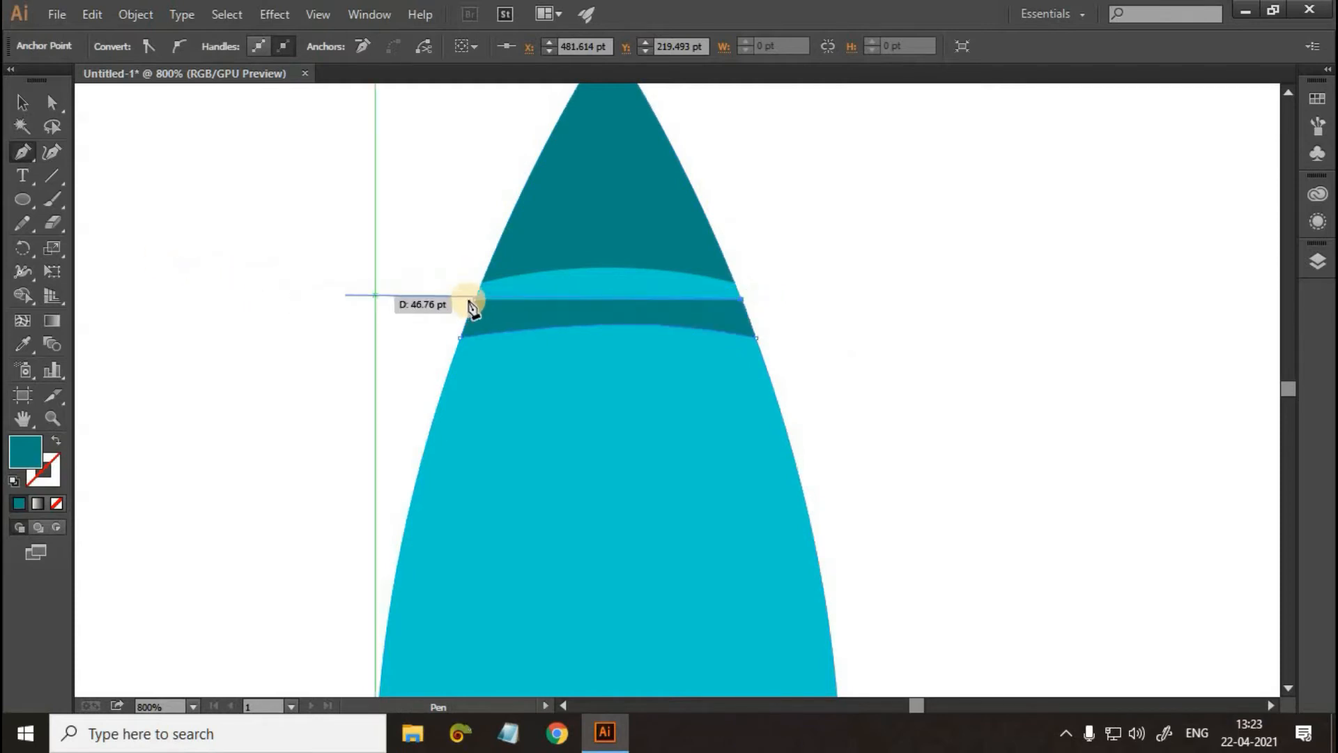
drag(475, 307, 421, 333)
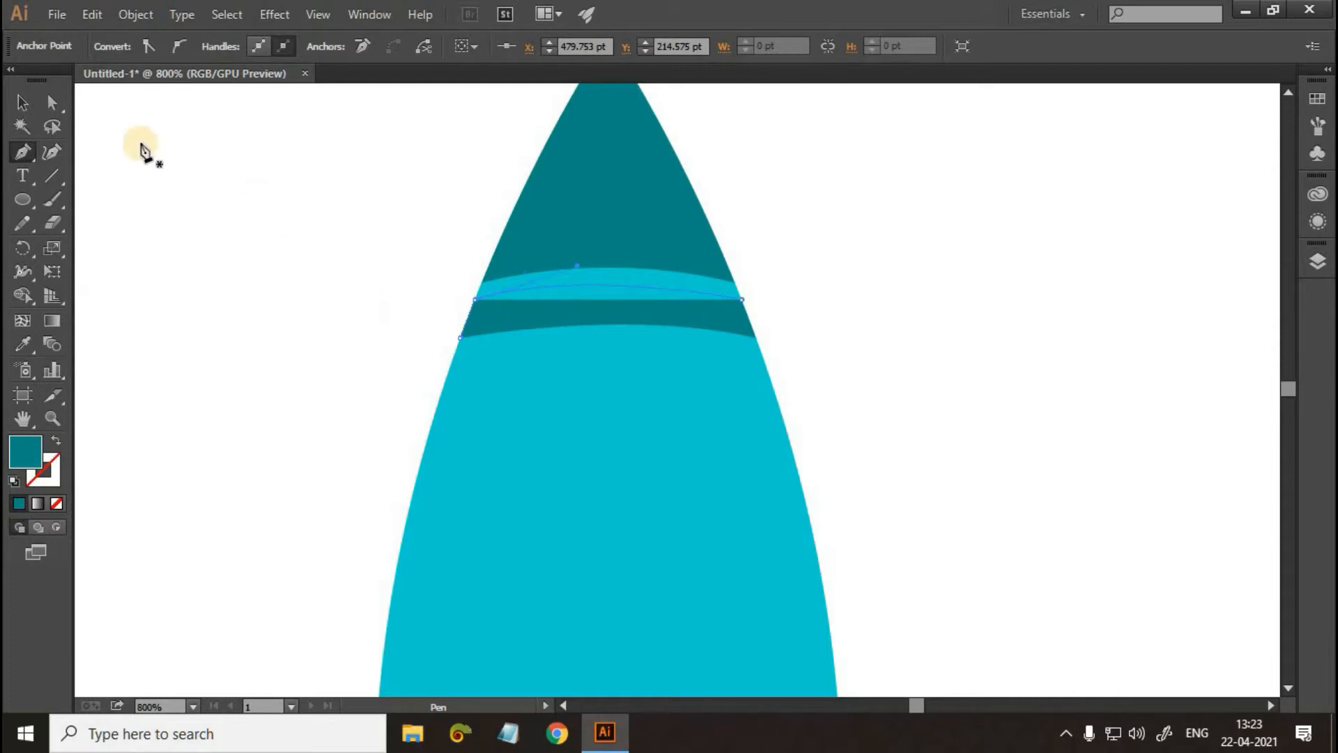
click(248, 272)
key(v)
click(336, 305)
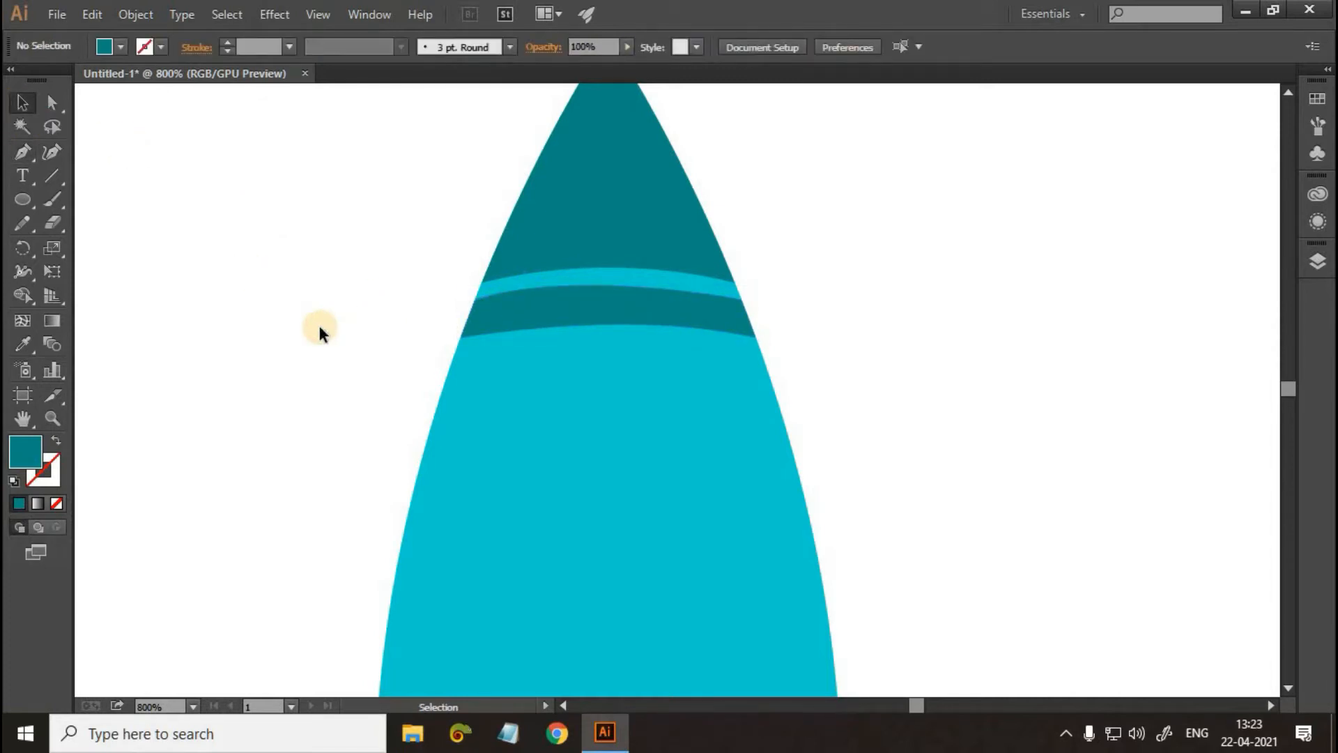
Step: Draw a dark teal rectangle from the middle of the band's lower edge, covering the right half of the body and extending past it
key(ctrl+minus)
scroll(325, 323, down, 2)
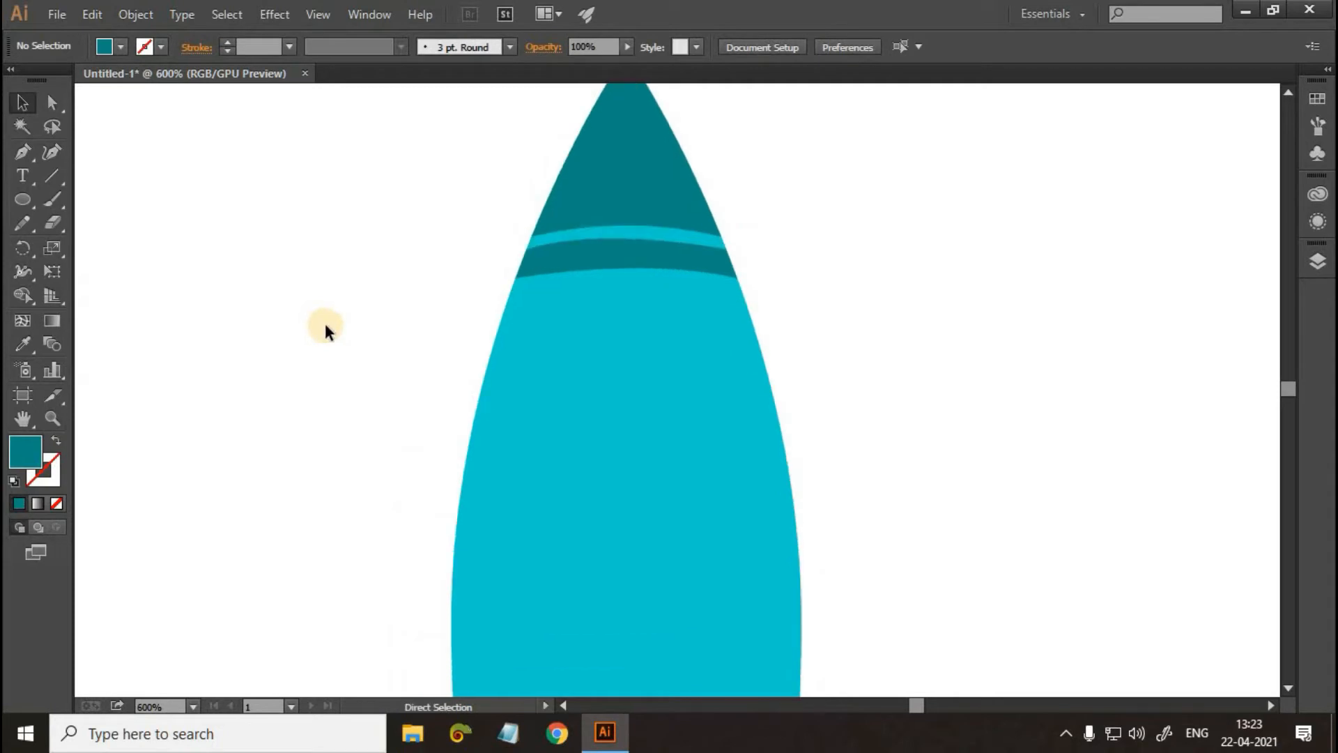
key(ctrl+minus)
key(ctrl+minus)
scroll(364, 351, down, 2)
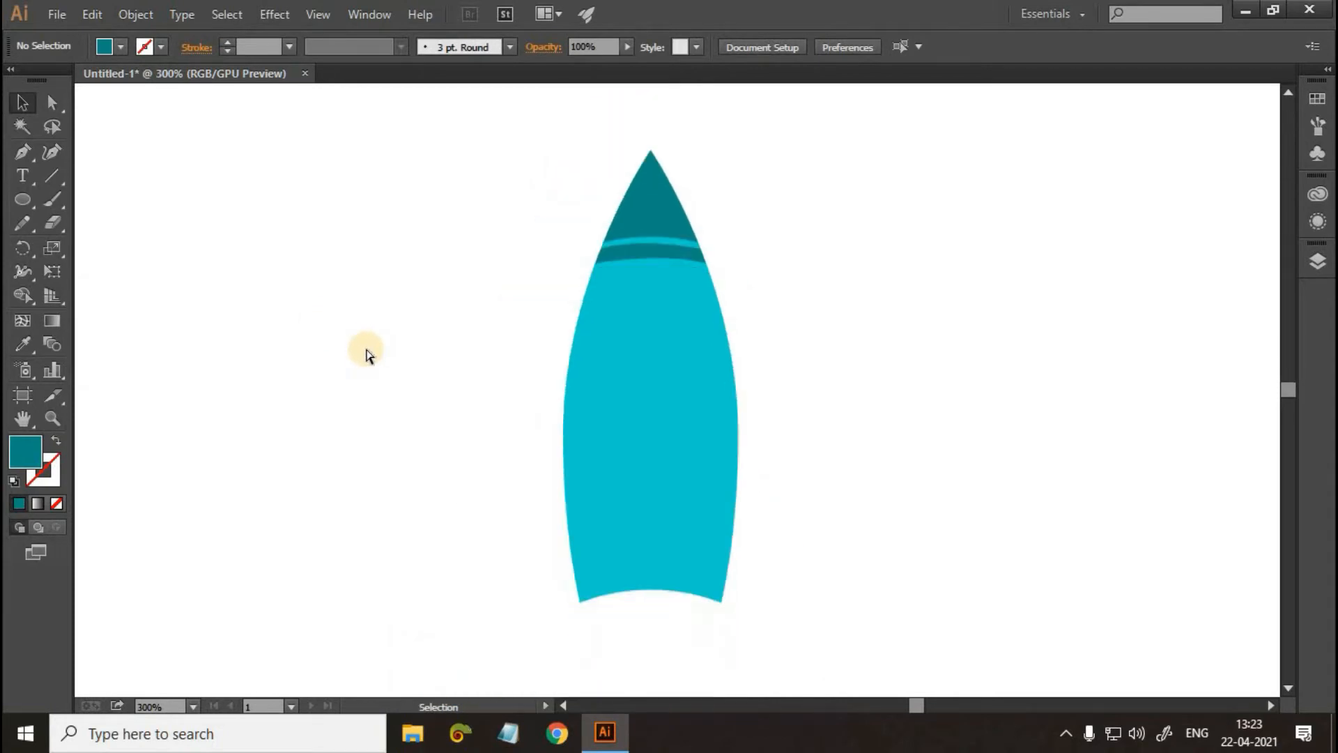
key(ctrl+plus)
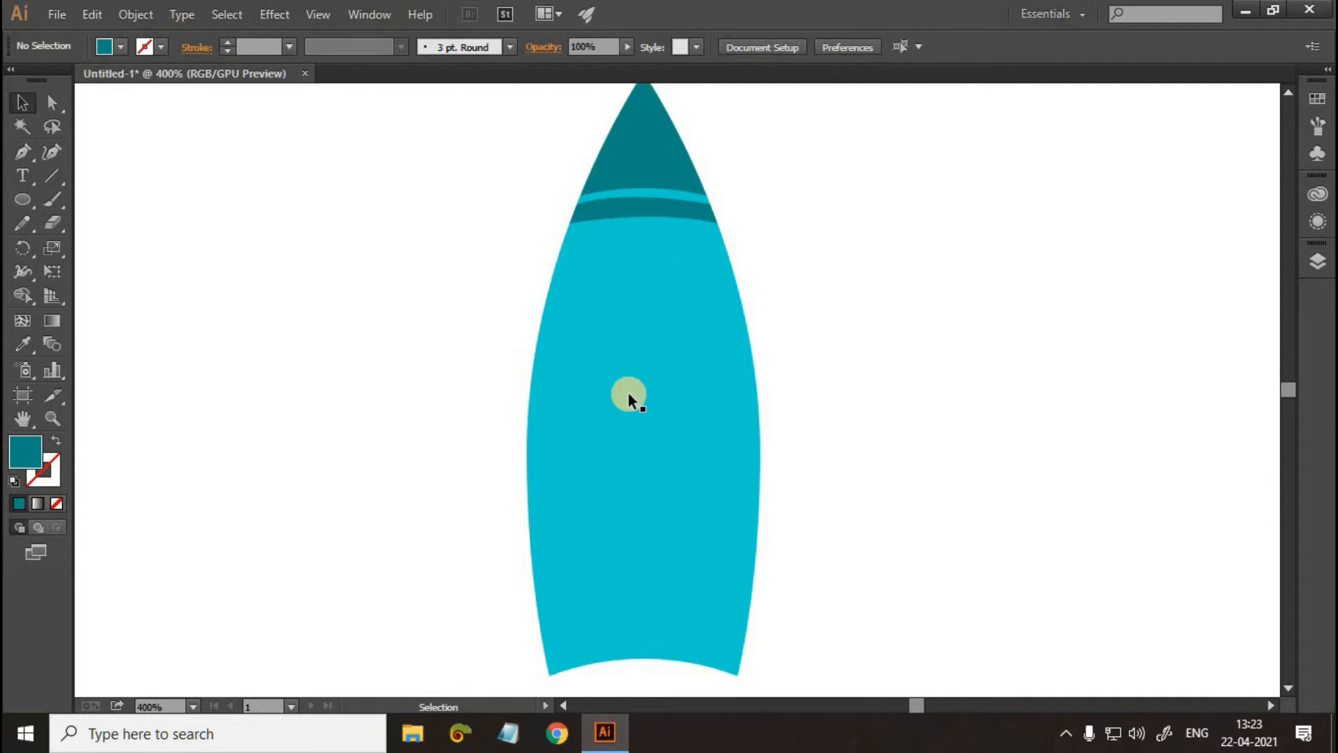
click(31, 205)
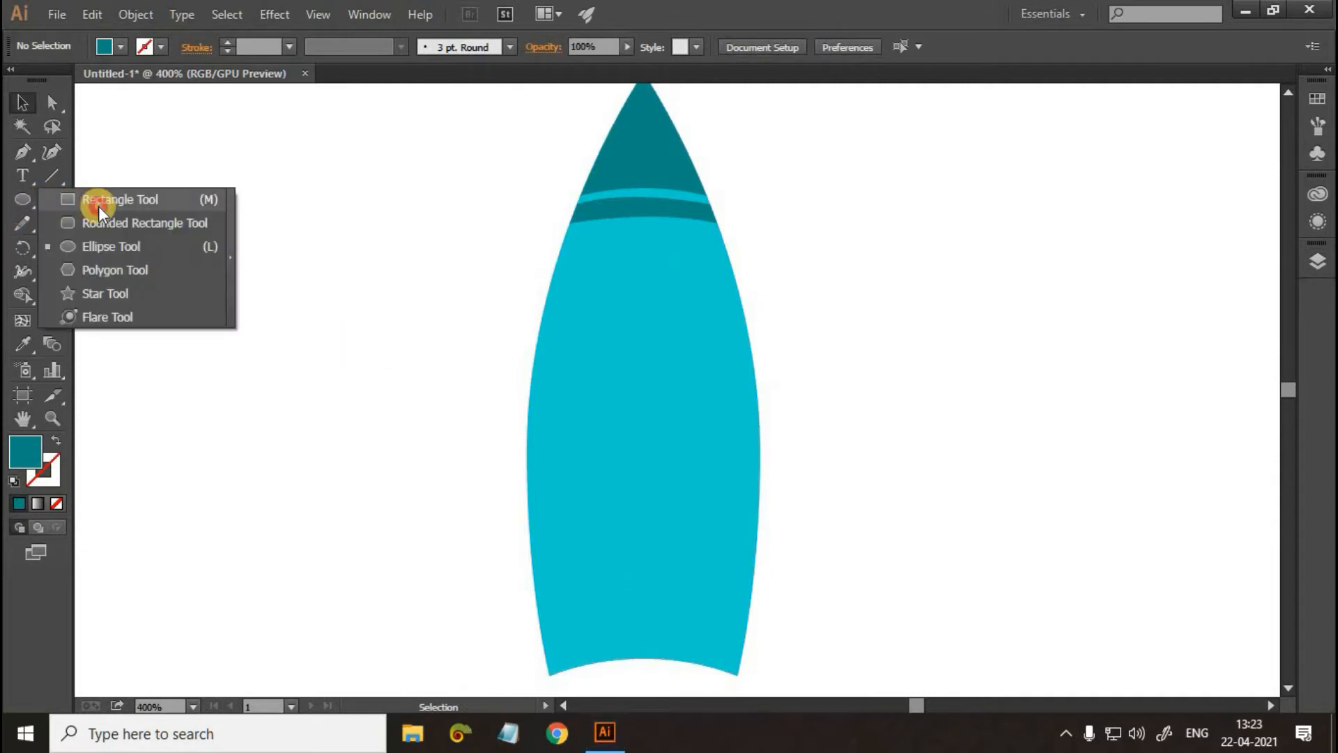
key(m)
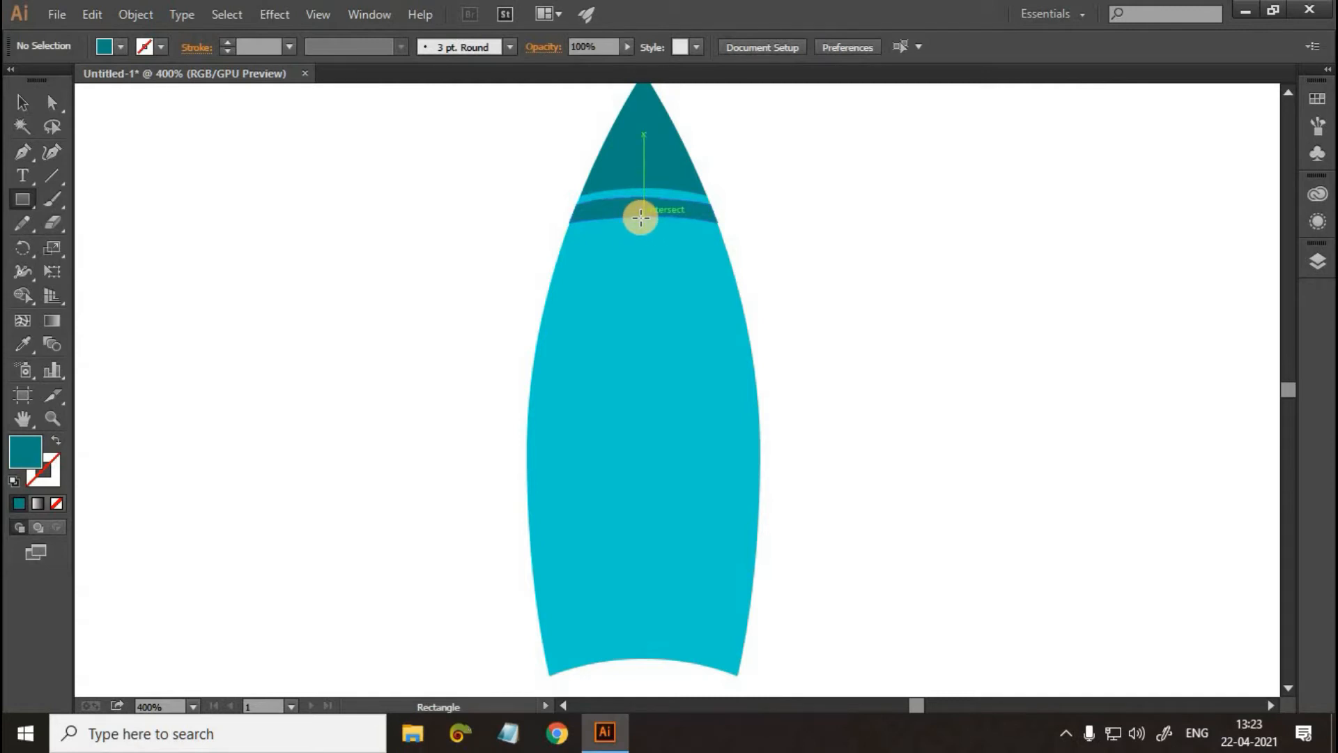
drag(640, 218, 944, 513)
scroll(950, 514, up, 5)
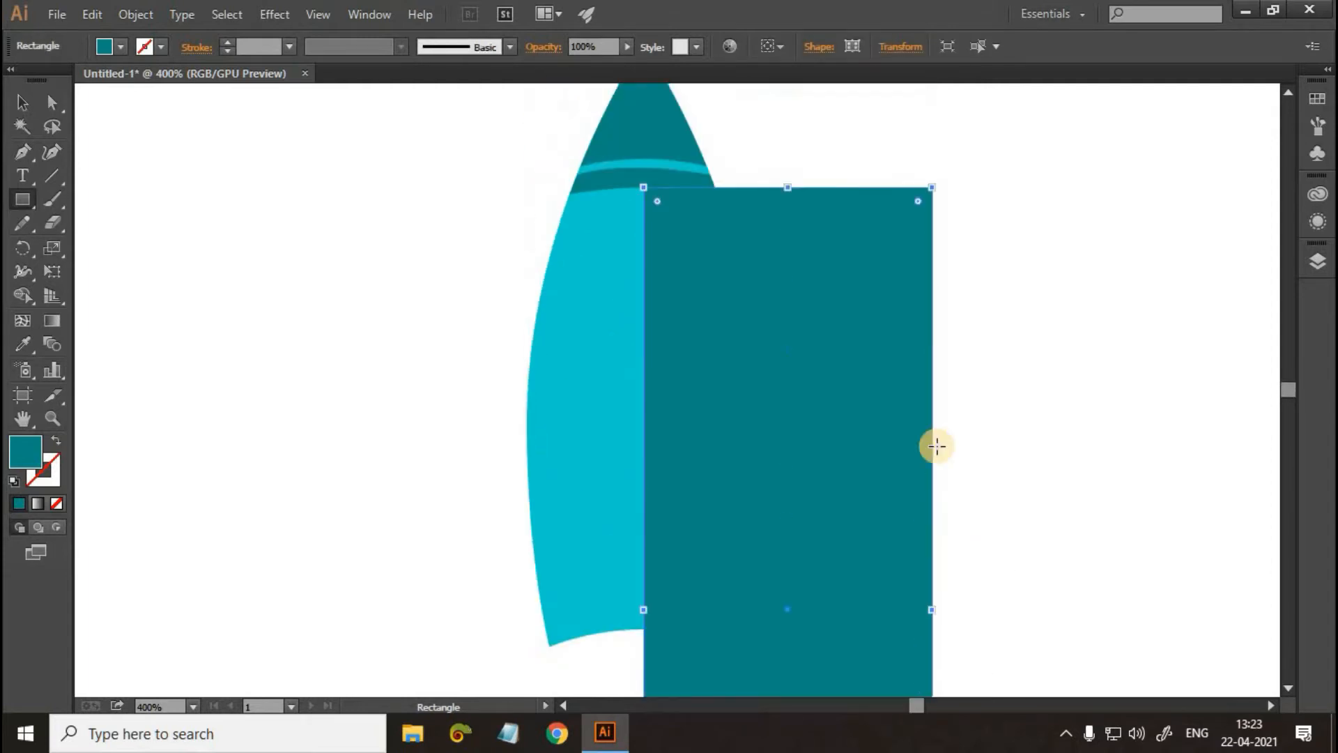
Step: Trim away the rectangle's part outside the rocket body with Shape Builder, leaving only the body's right half covered
key(v)
drag(216, 170, 950, 650)
scroll(156, 247, down, 2)
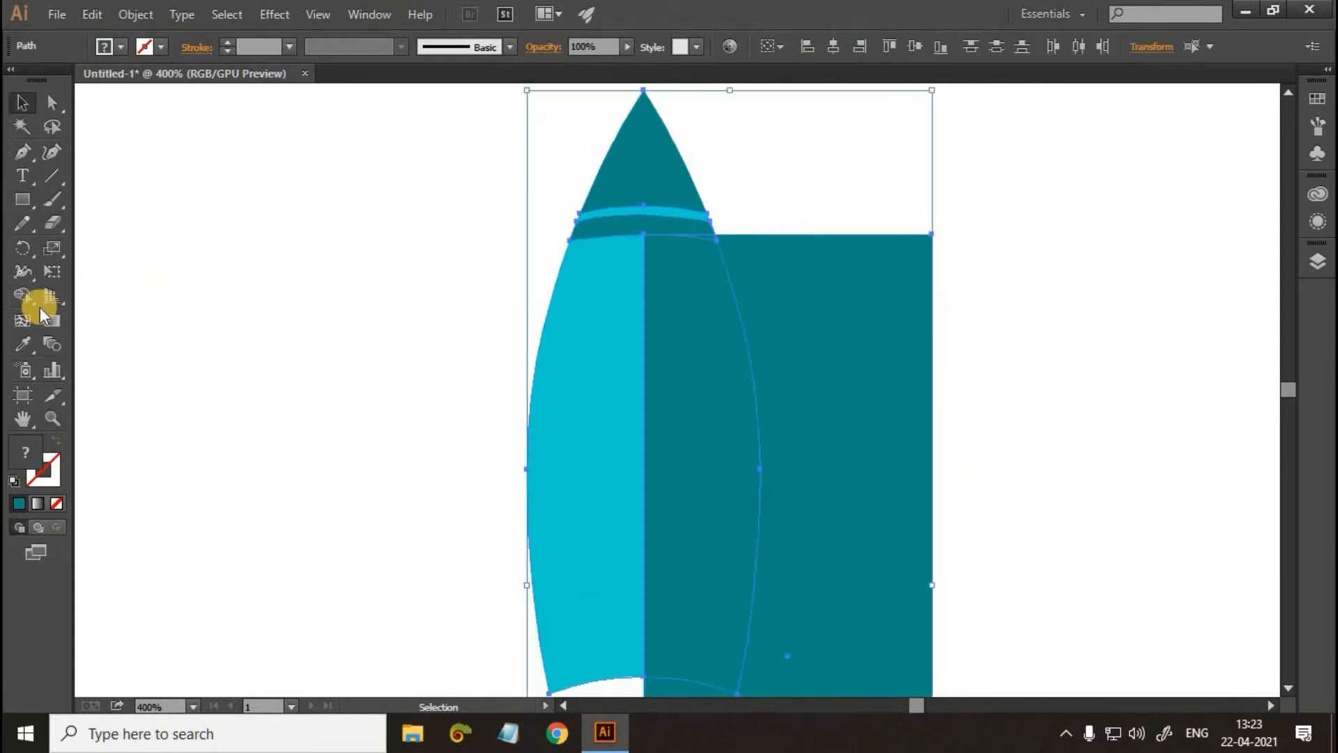
click(32, 295)
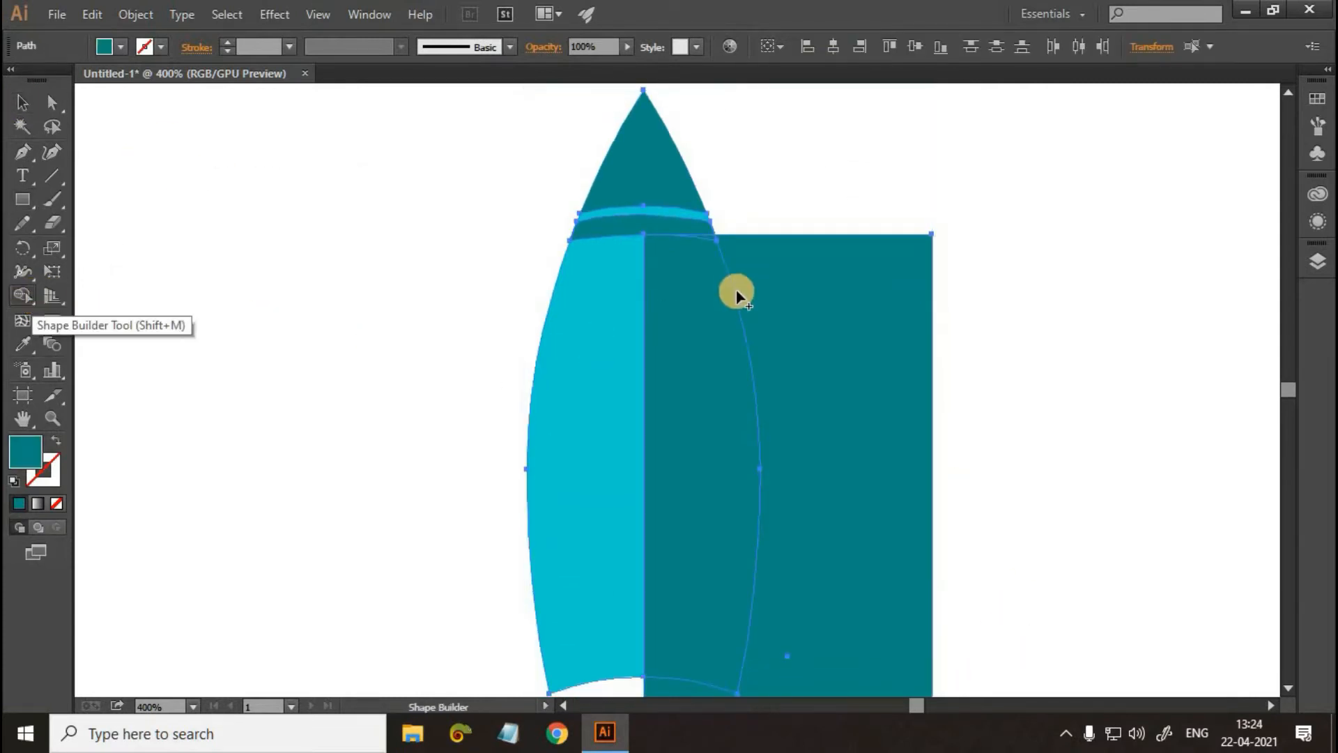
alt+click(757, 279)
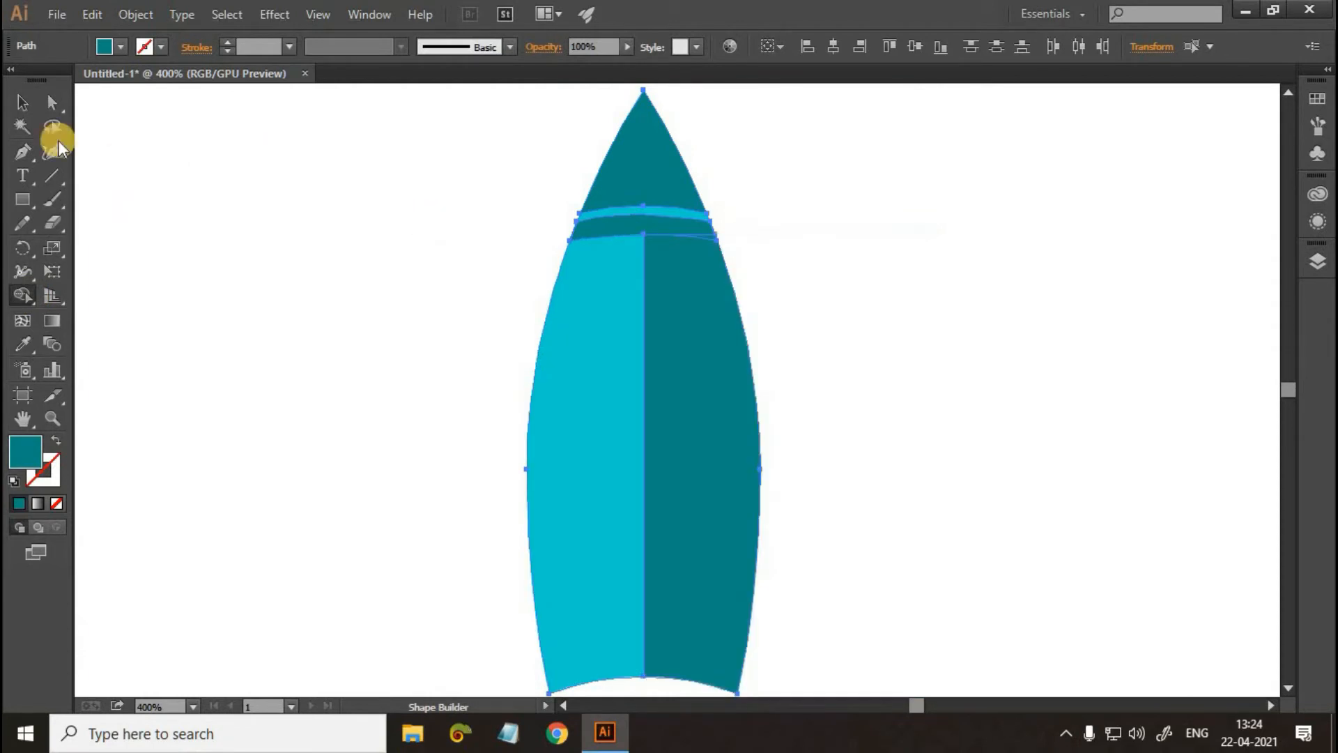
click(22, 102)
click(477, 466)
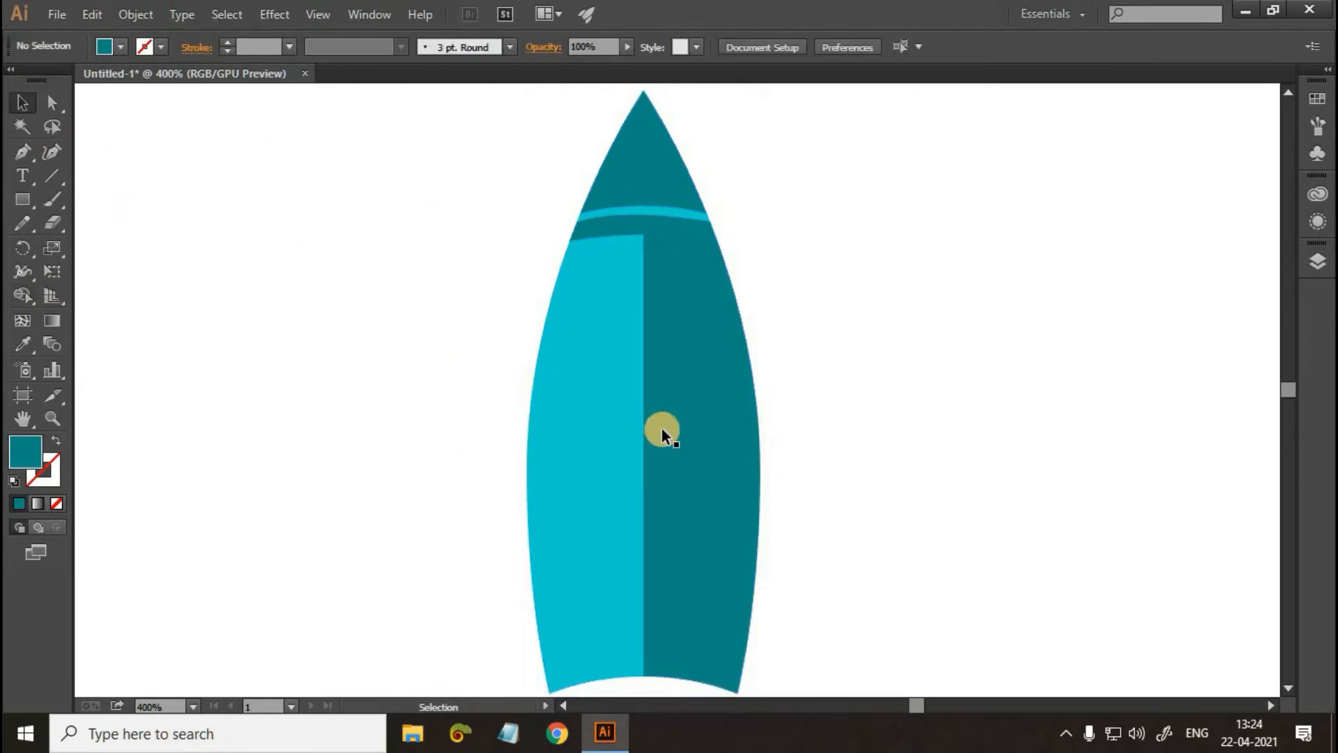
Step: Set the blending mode of the dark teal shape on the body's right half to Multiply
click(663, 431)
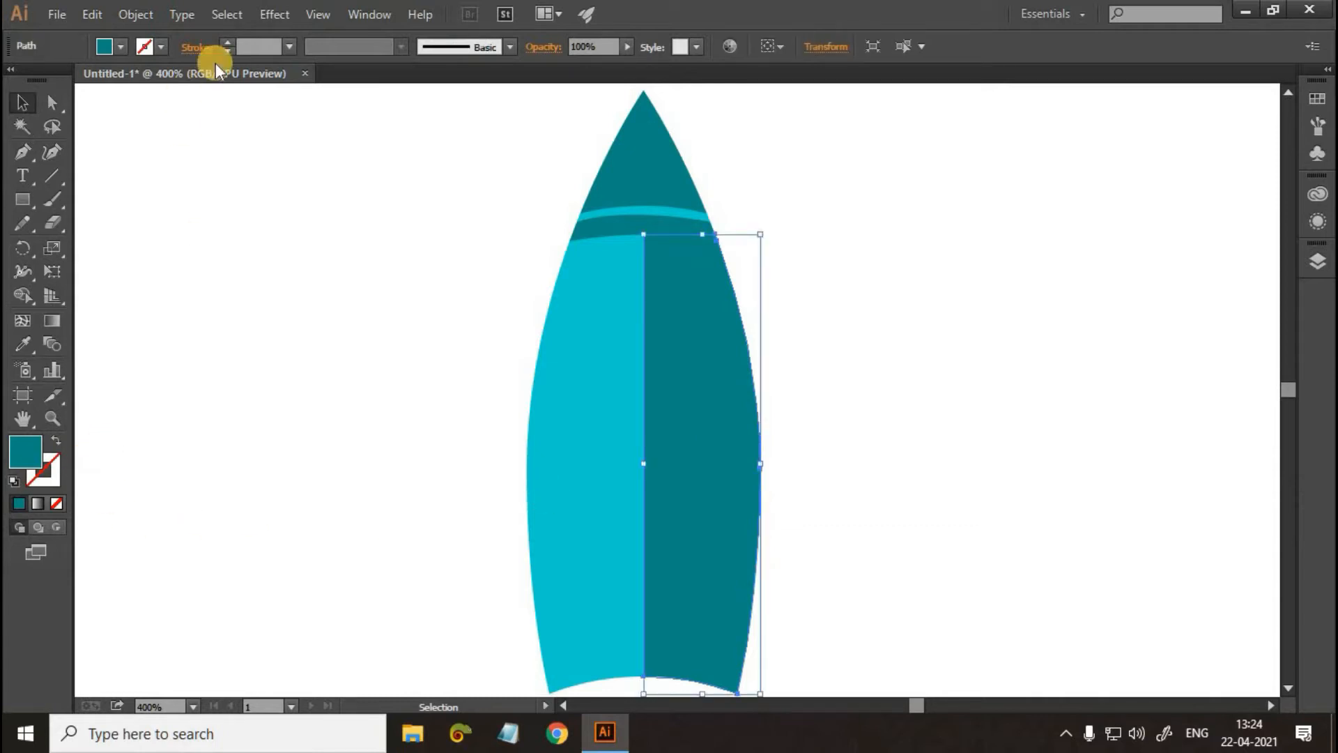
click(360, 15)
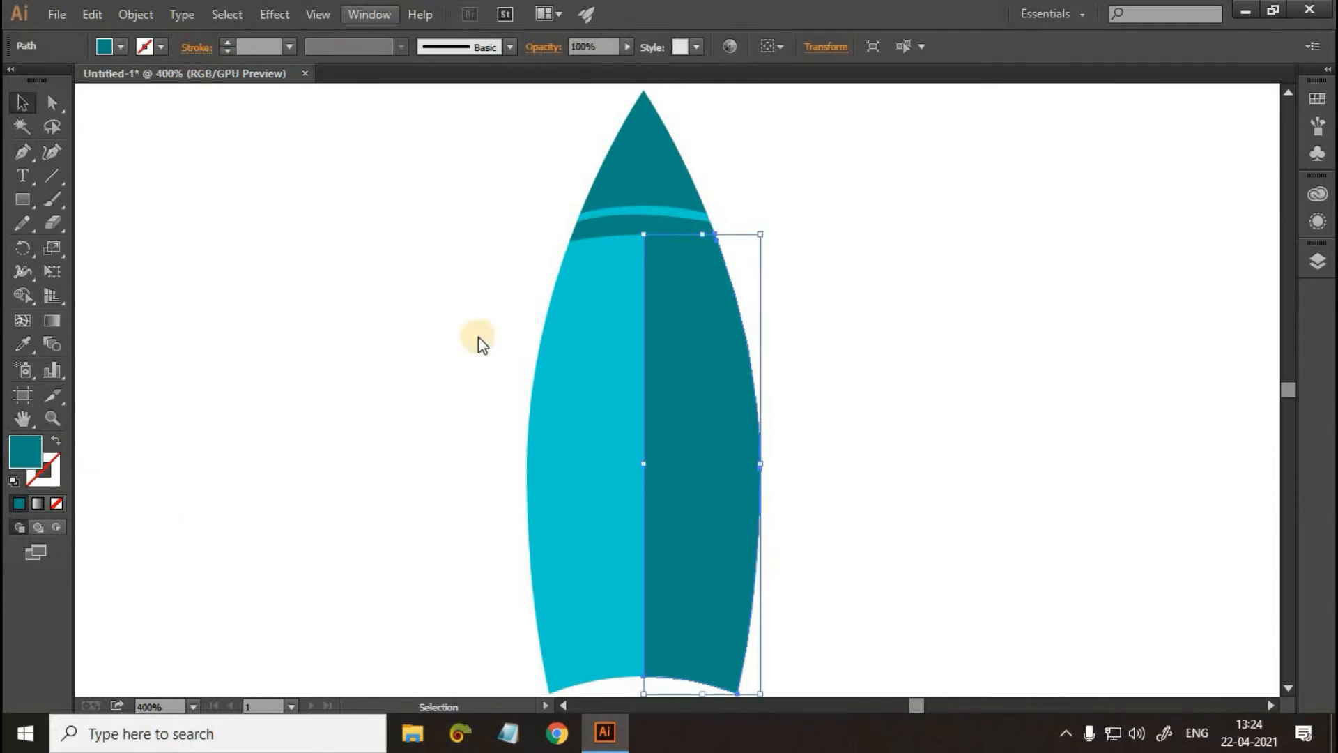
scroll(429, 738, down, 5)
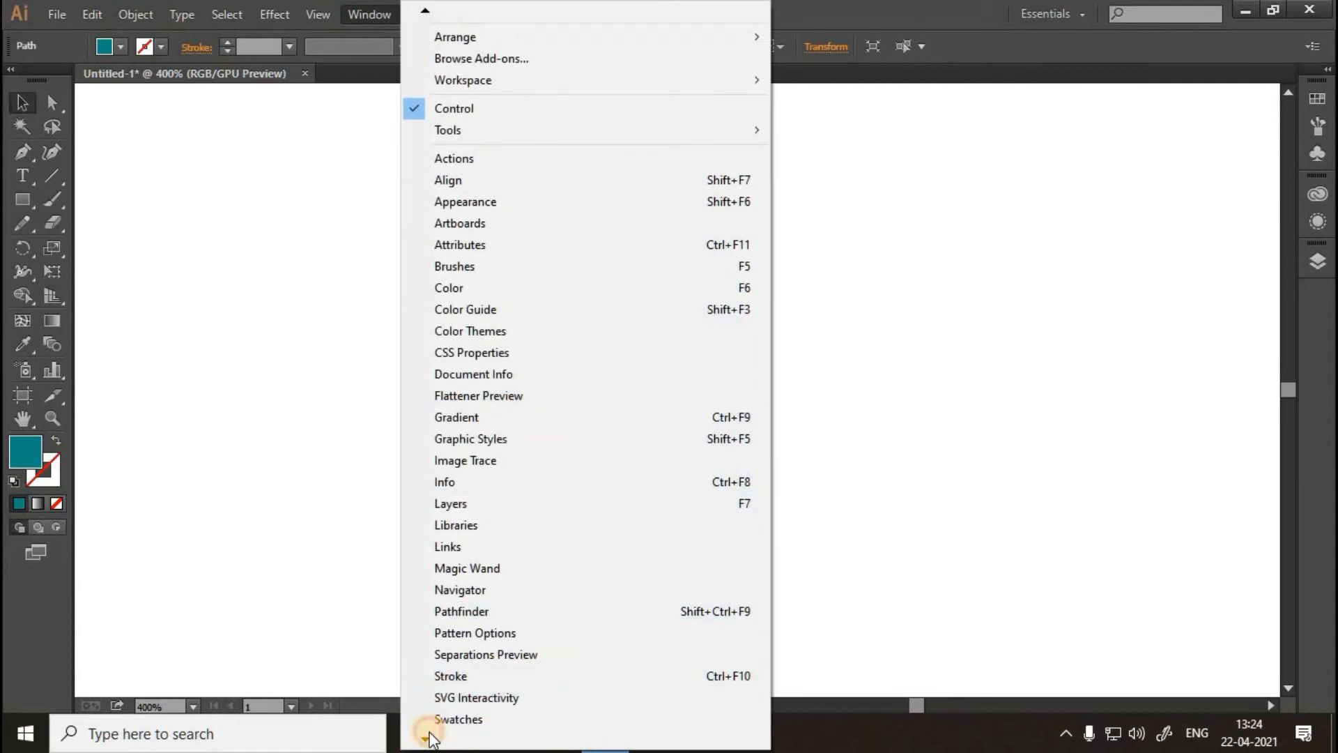
click(491, 660)
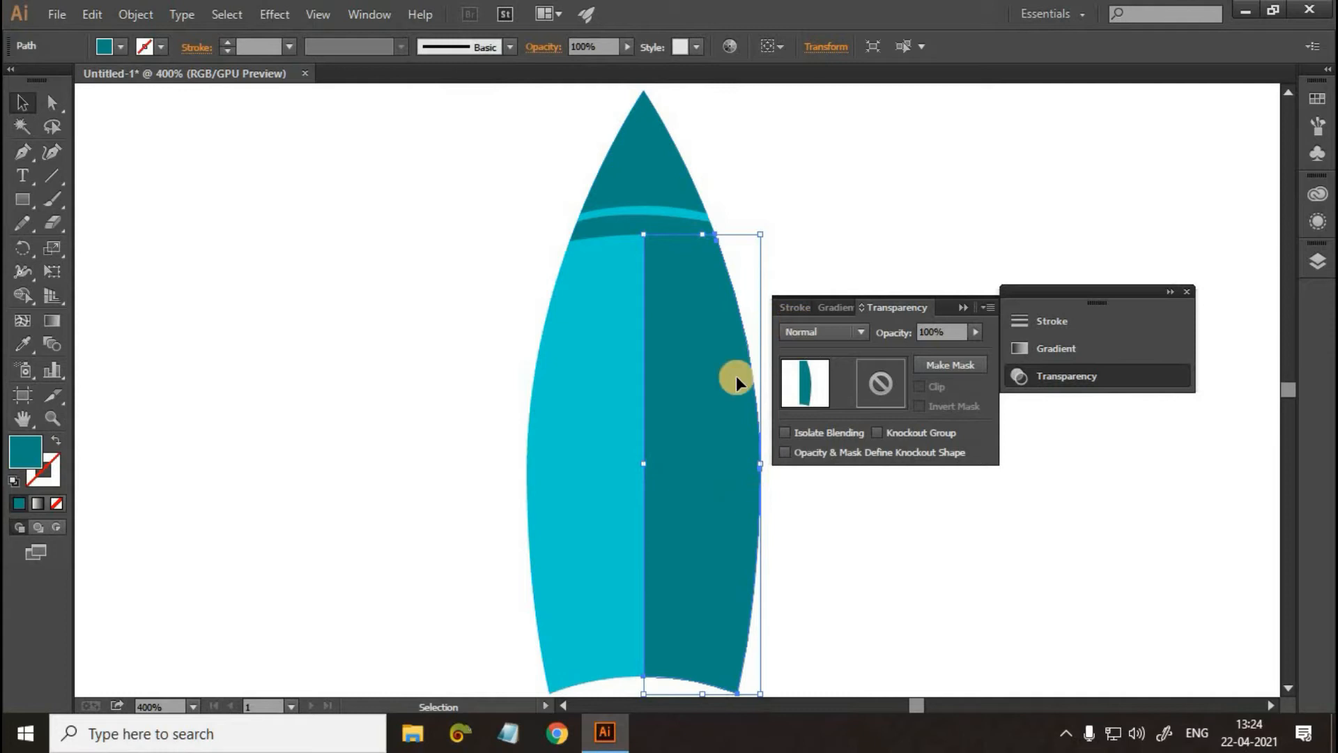
click(823, 333)
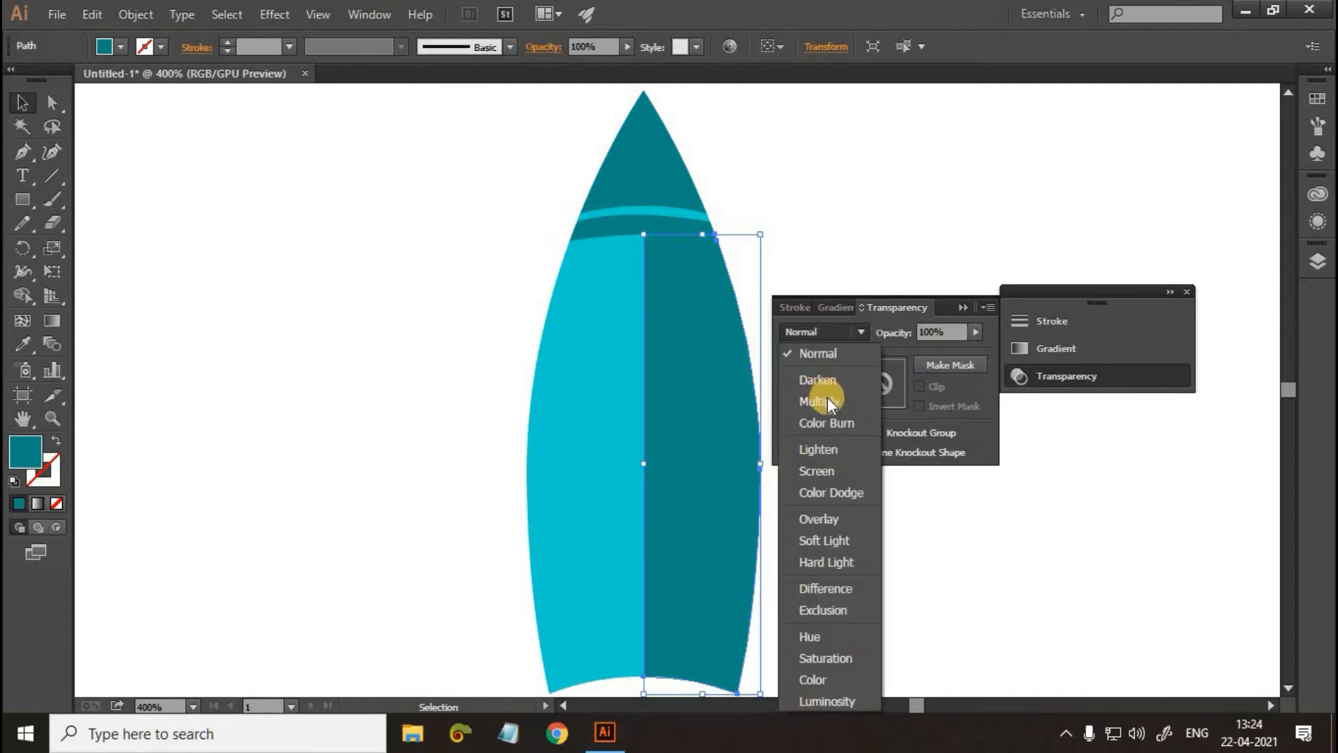
click(812, 398)
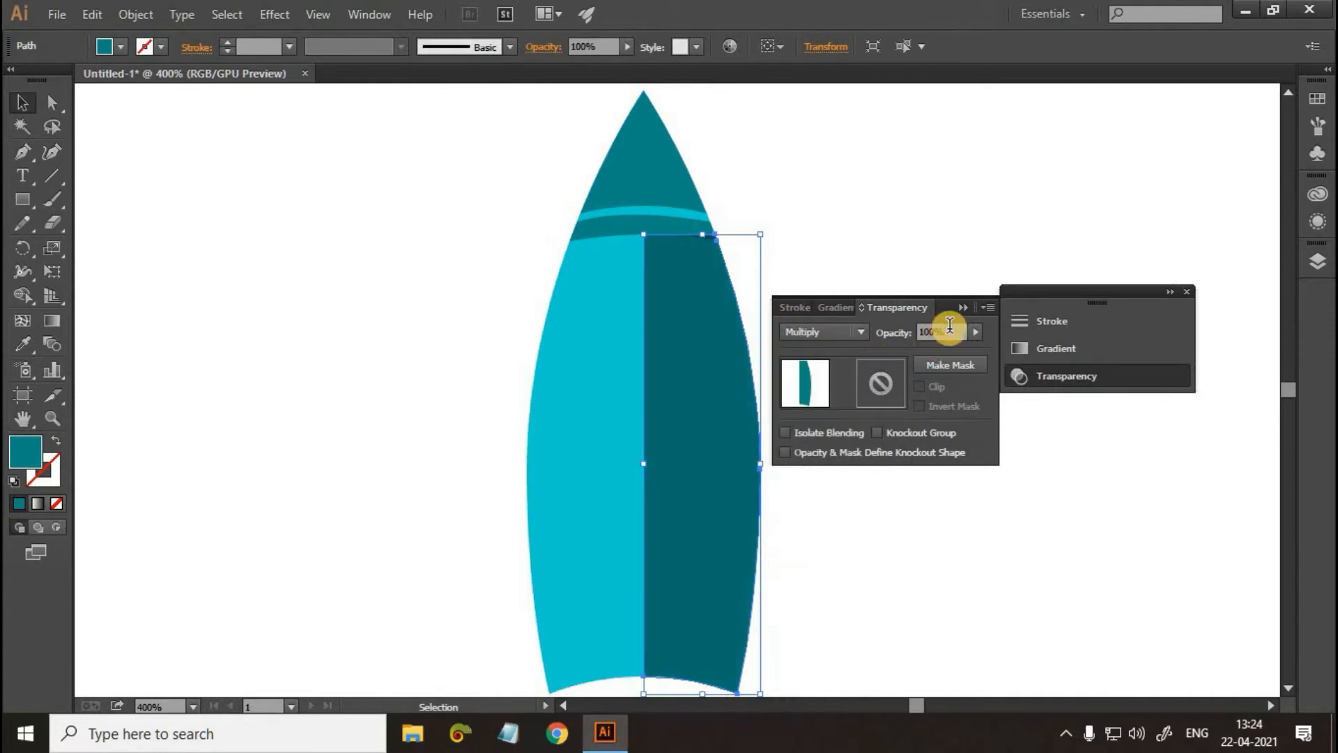
Step: Lower the right-half shading's opacity to 24%, close the transparency settings and deselect the shape
click(876, 319)
text(2)
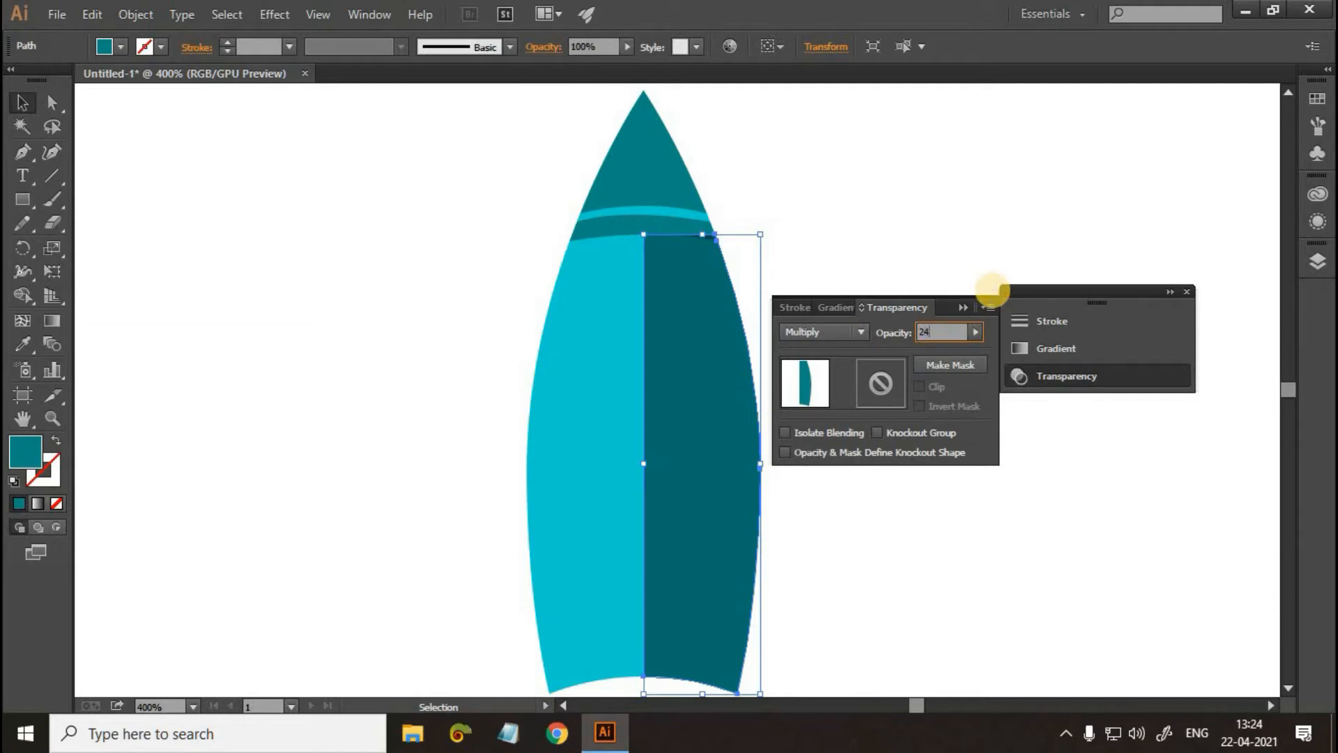
text(4)
key(Return)
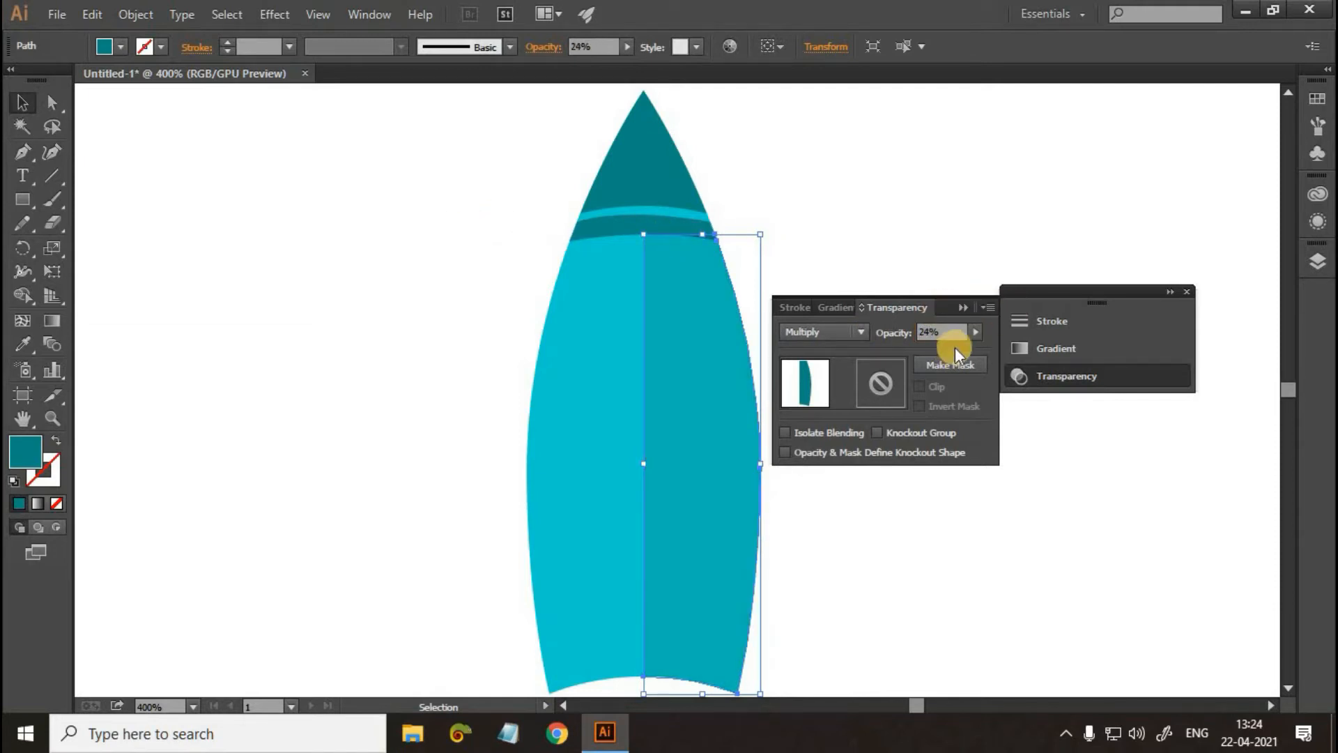
click(1107, 294)
click(1187, 291)
key(ctrl+shift+a)
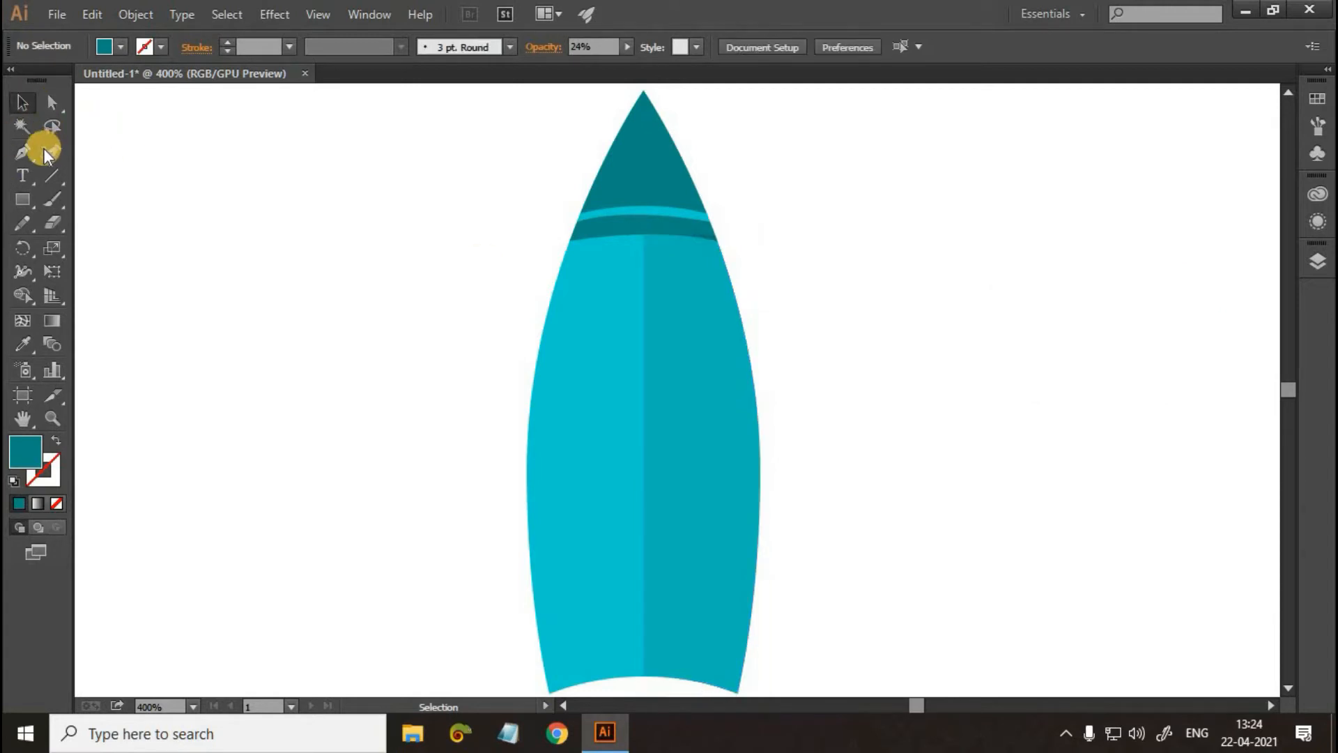
Step: Bend the shading's straight inner edge with the Pen tool so it bulges toward the body's right side
click(25, 153)
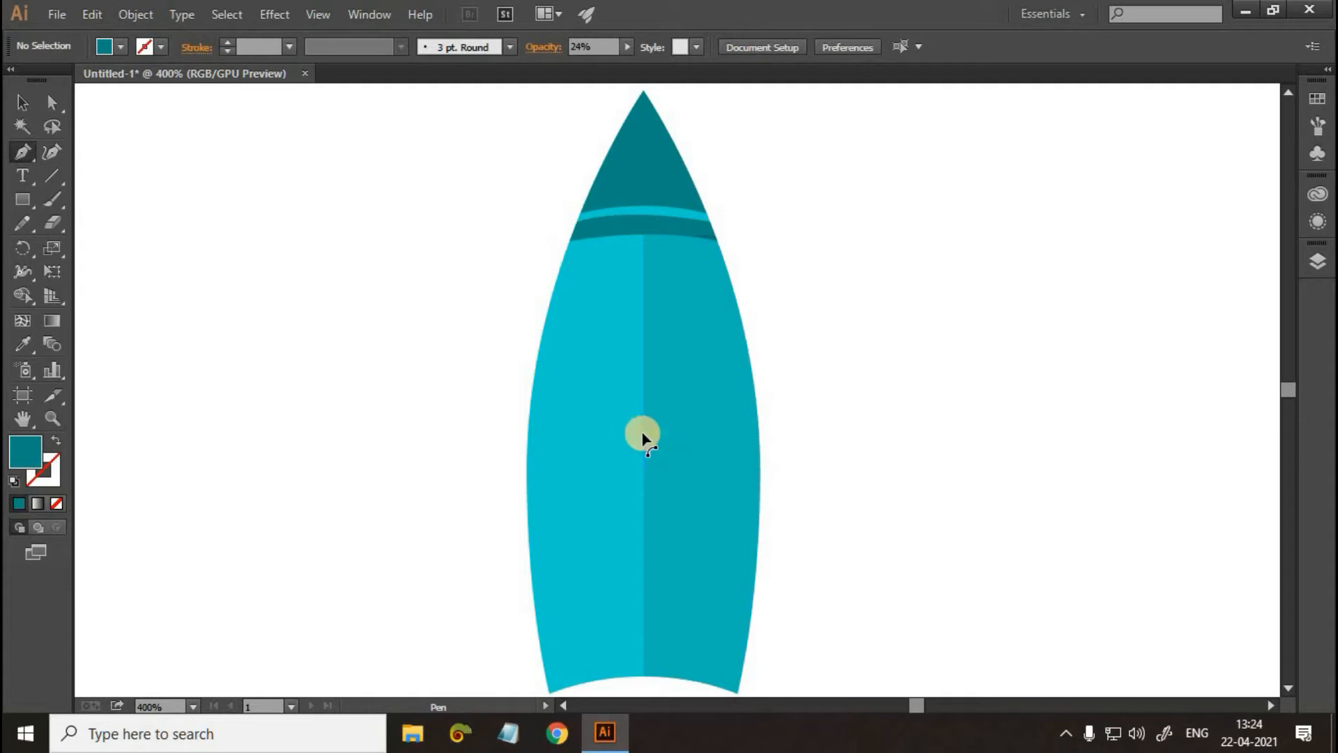
drag(643, 434, 679, 432)
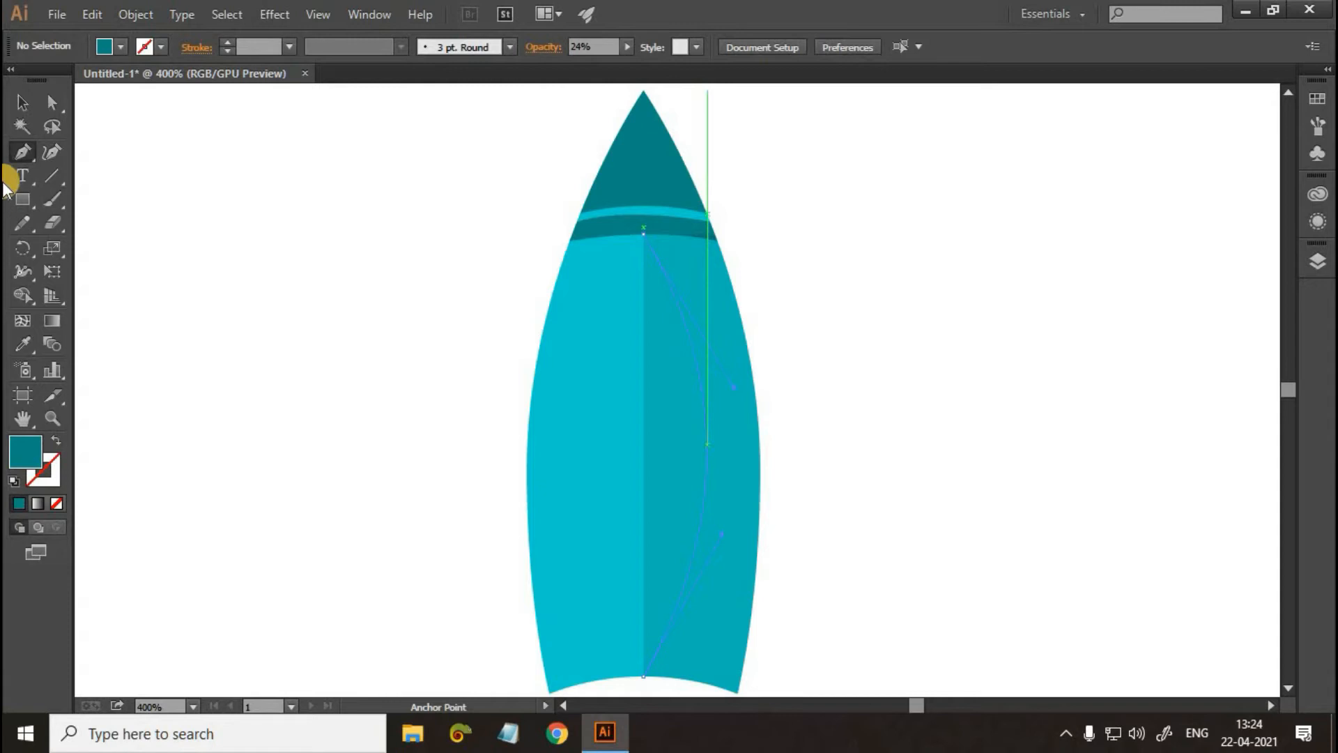
click(22, 102)
key(ctrl+shift+a)
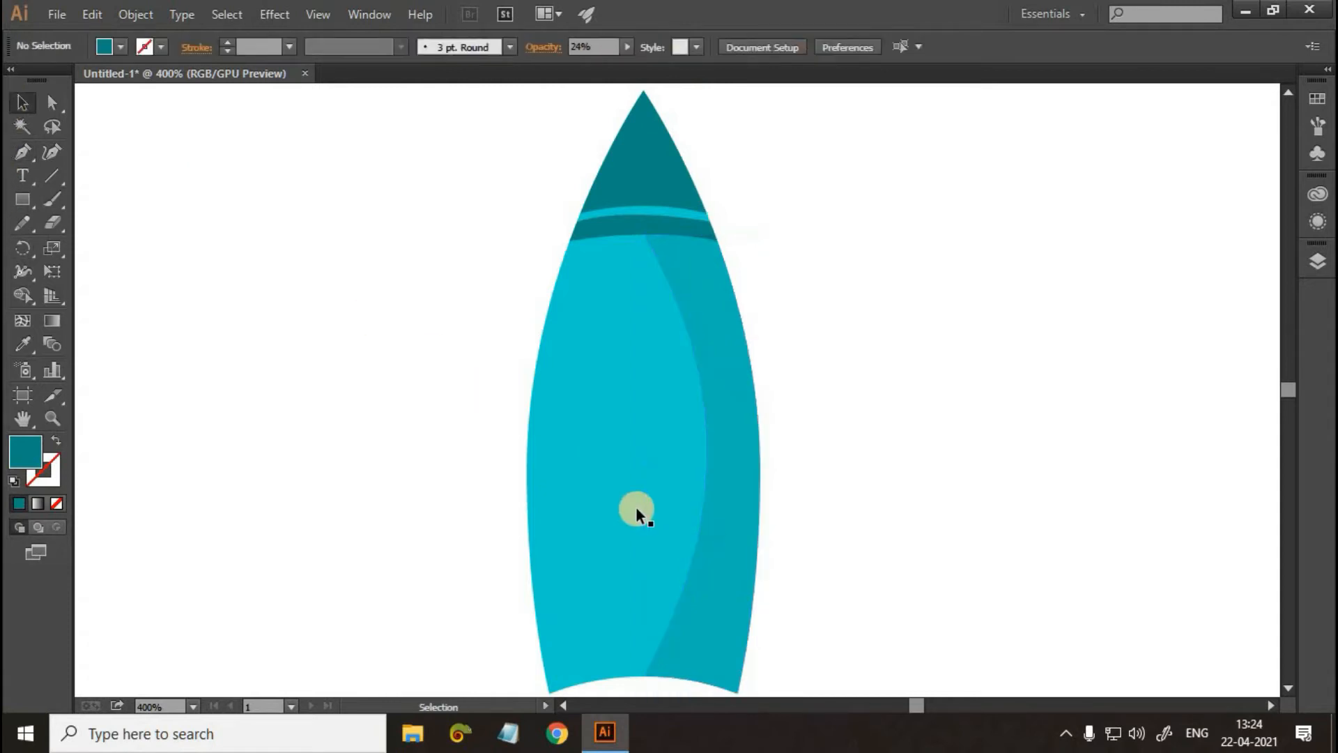
Step: Start a Pen tool path at the band's lower-left corner and trace the body's left edge down to its bottom corner
scroll(636, 508, up, 1)
scroll(643, 504, down, 2)
key(ctrl+minus)
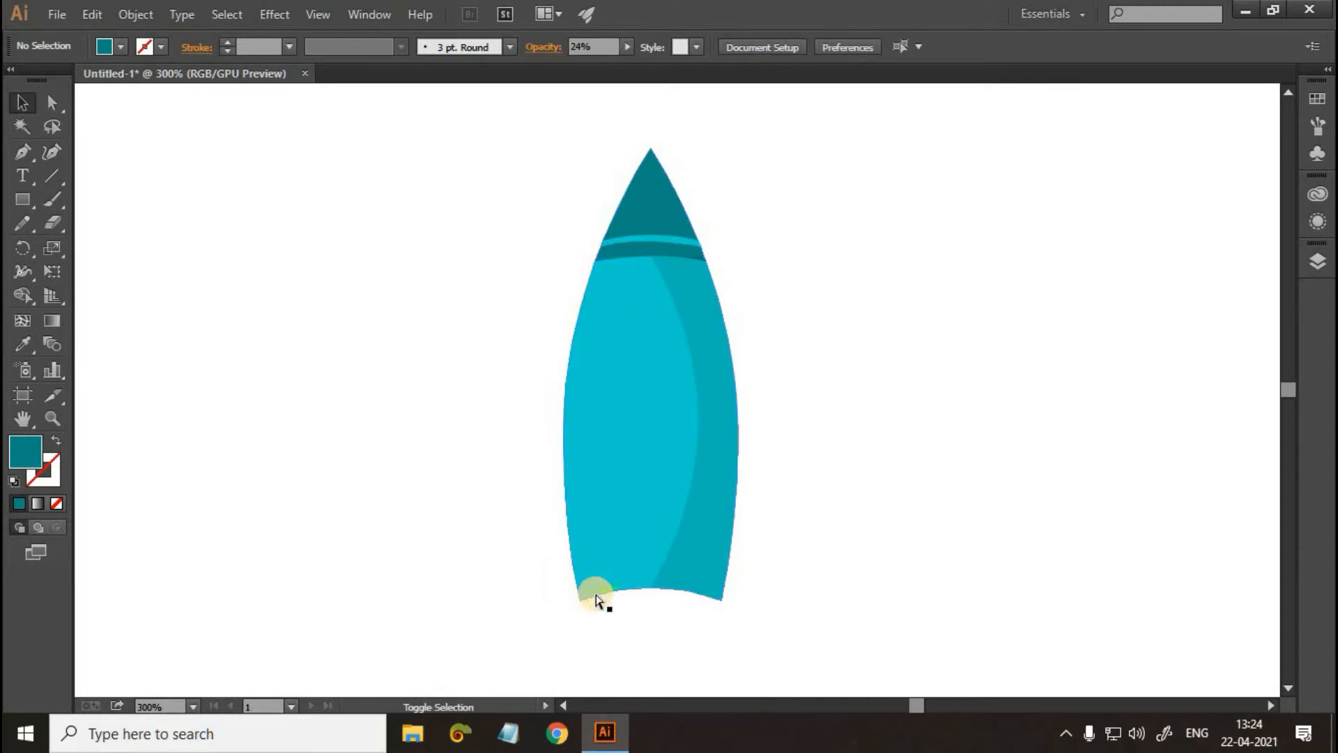
key(ctrl+plus)
key(ctrl+plus)
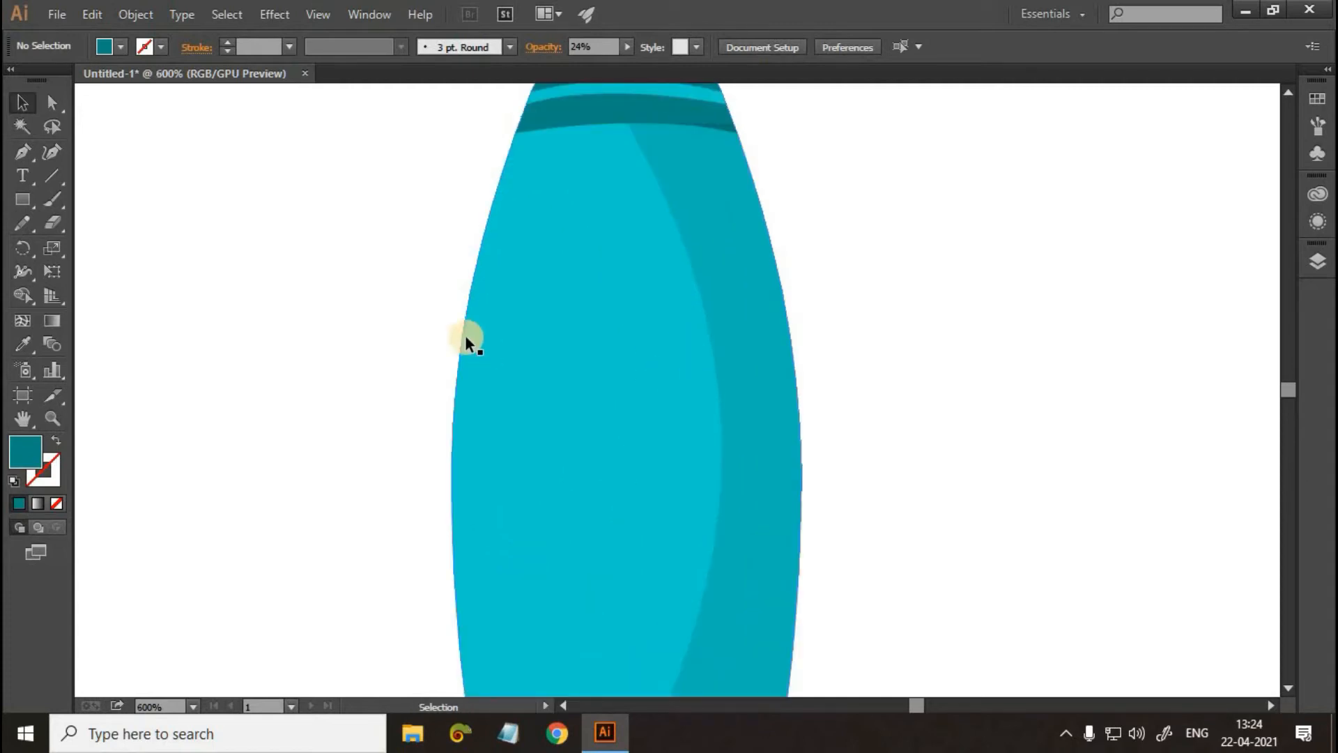
key(p)
click(517, 132)
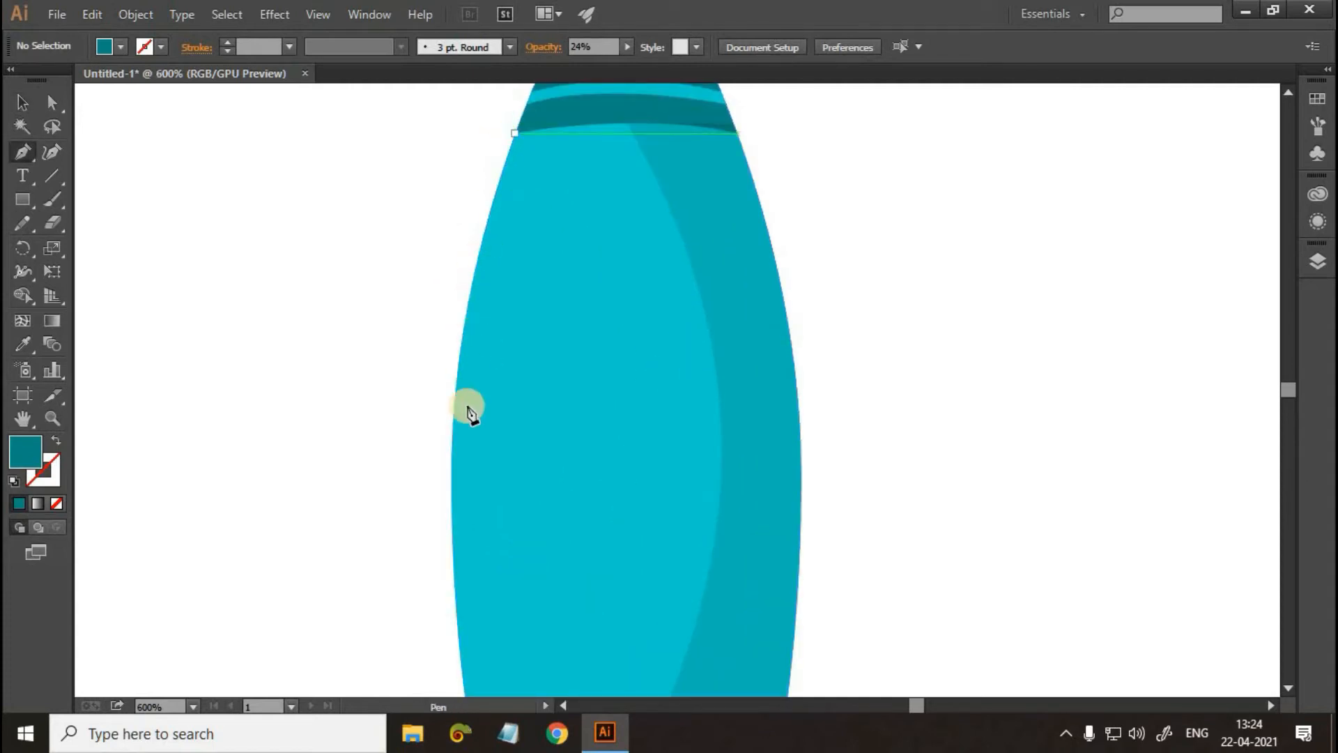
drag(452, 494, 462, 650)
scroll(481, 468, down, 3)
scroll(454, 356, down, 4)
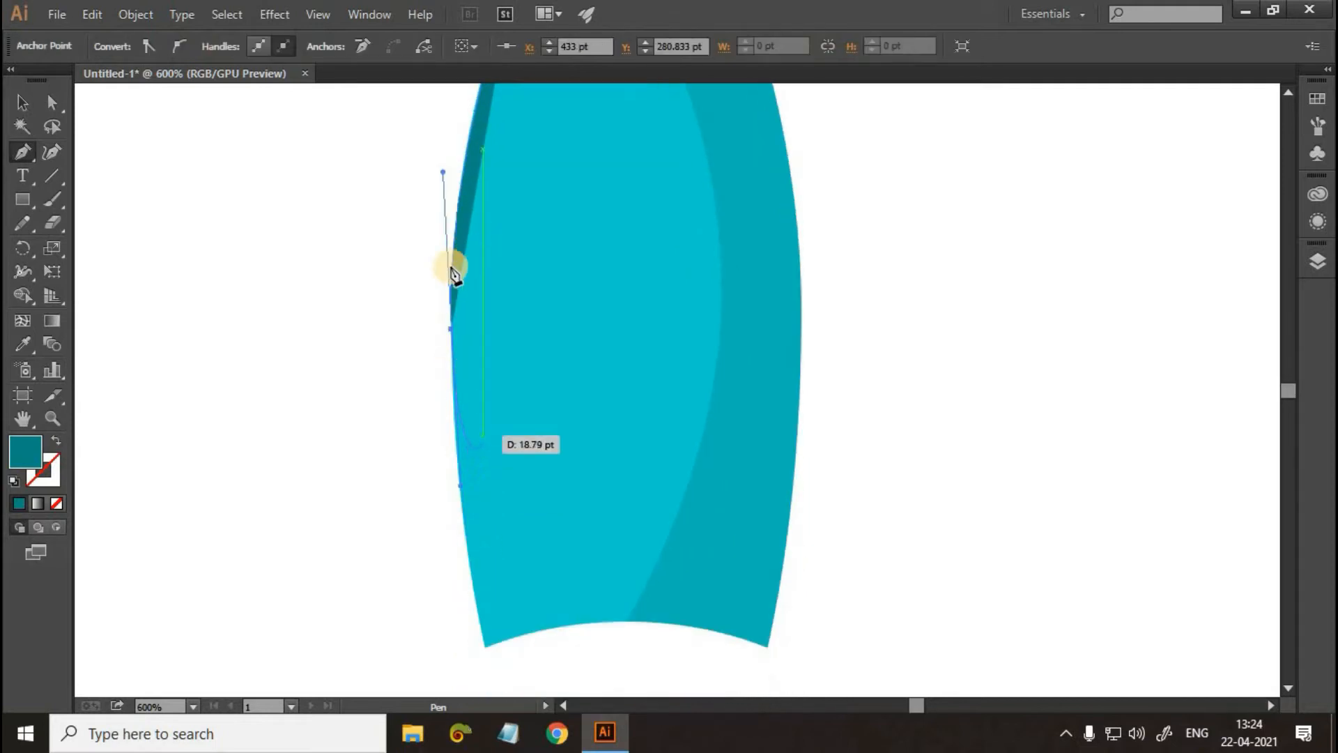
drag(487, 577, 508, 646)
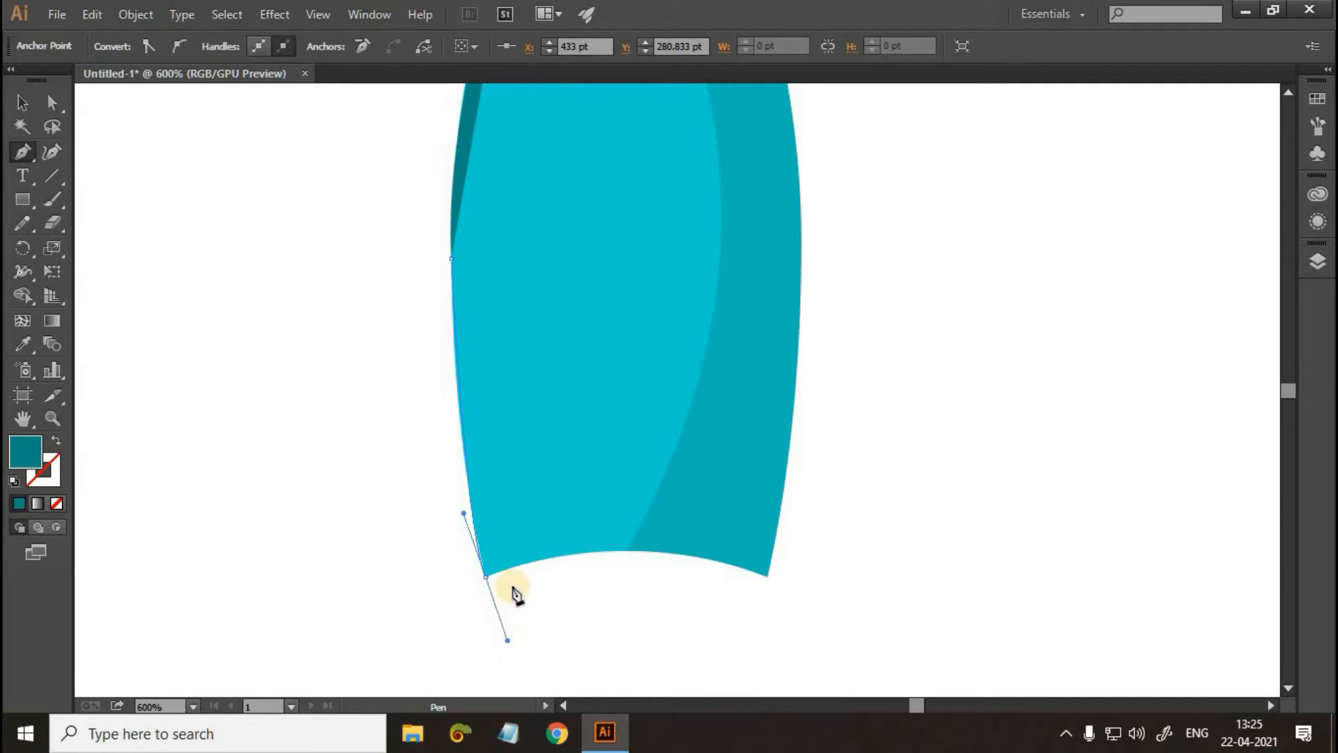
click(486, 577)
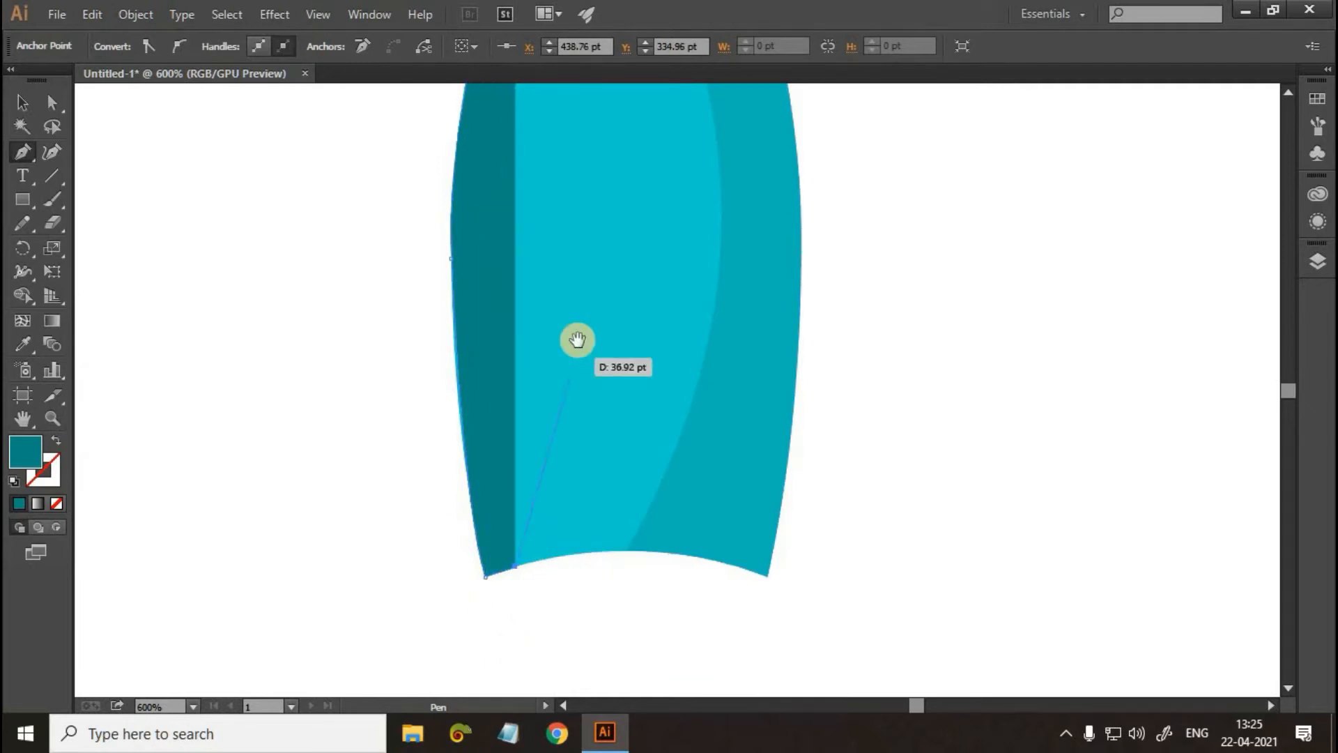
Step: Curve the strip's inner edge back up to the band's lower edge and close the path at its starting point
scroll(529, 367, up, 3)
drag(512, 366, 544, 236)
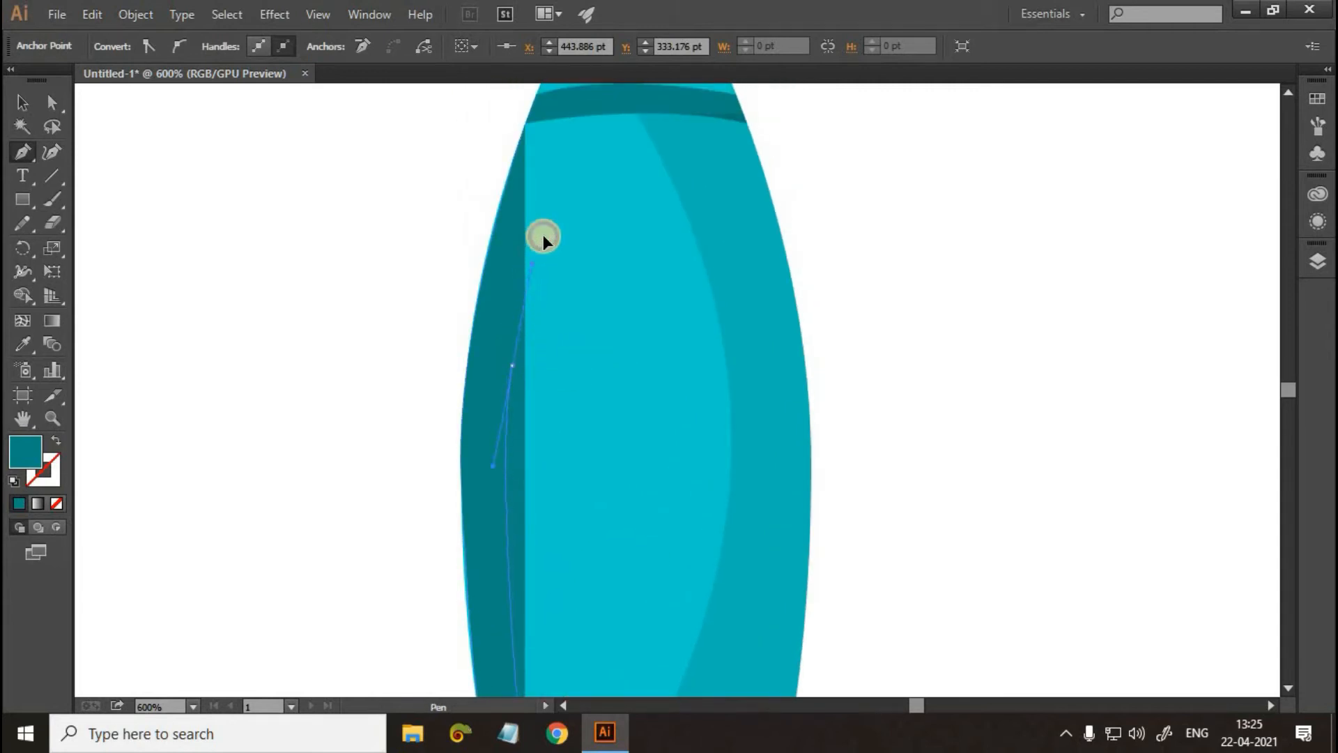
click(512, 364)
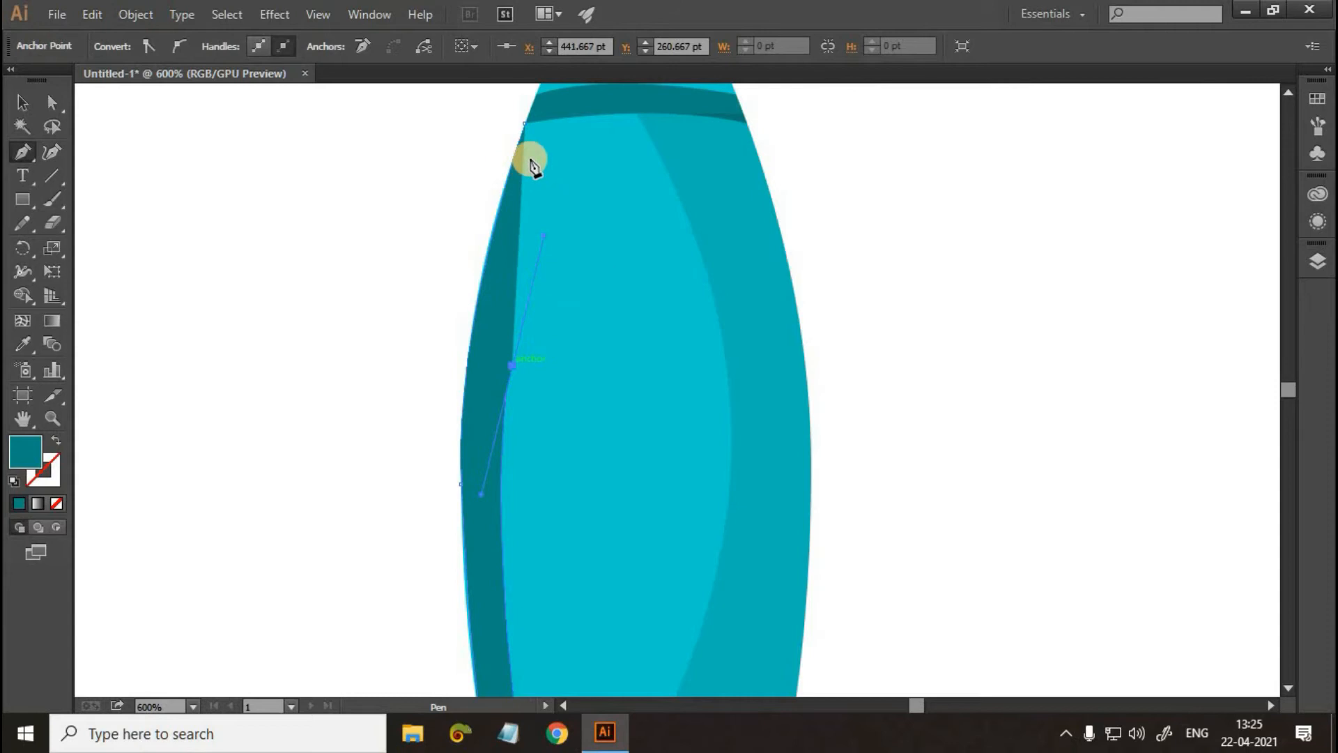
click(554, 116)
drag(603, 84, 597, 248)
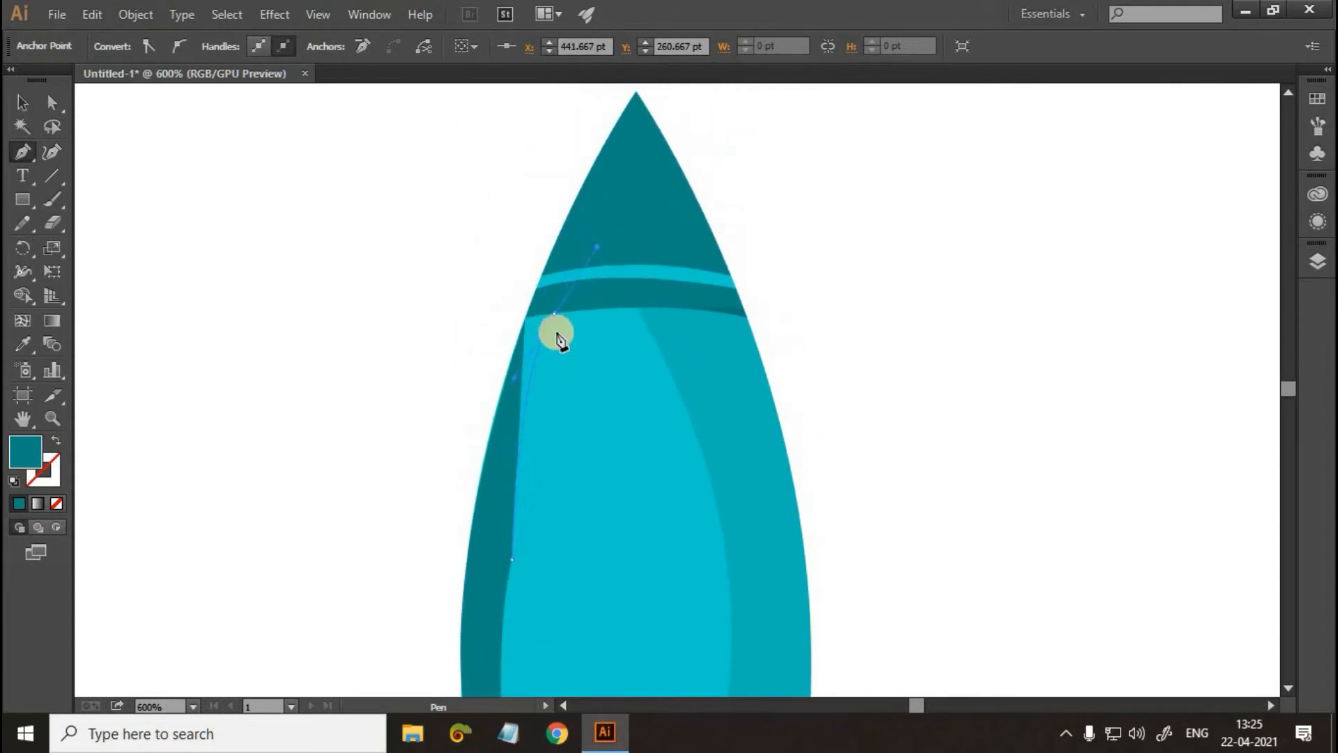
key(ctrl+z)
drag(565, 311, 592, 287)
click(565, 314)
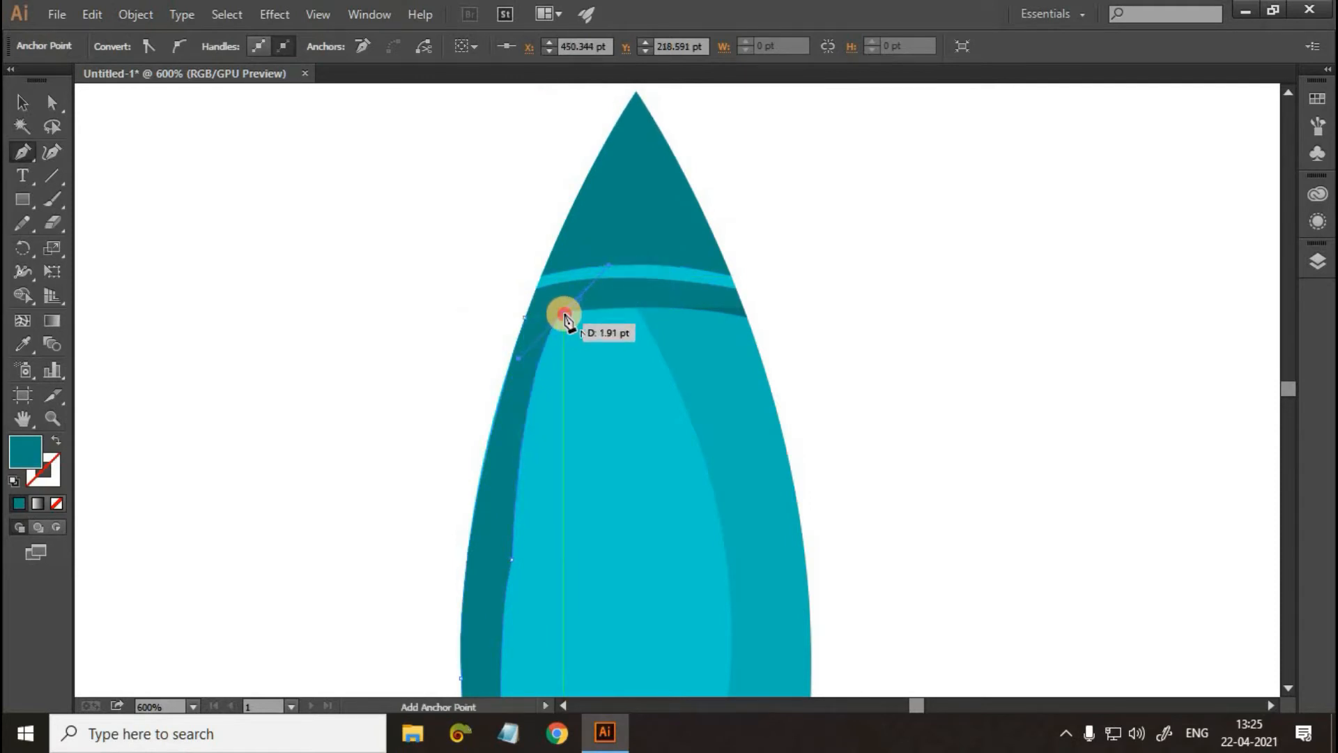
click(527, 318)
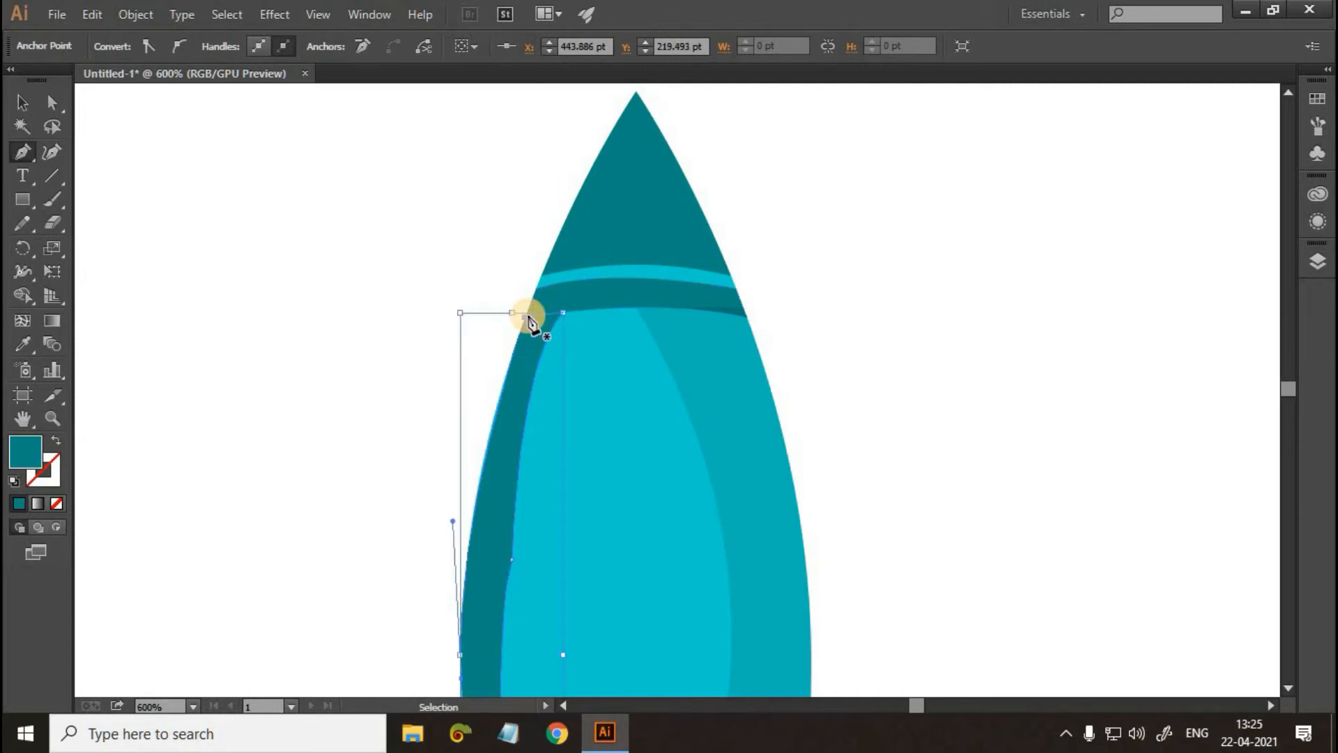
Step: Fill the narrow strip along the body's left edge with light cyan as a highlight
key(ctrl+minus)
key(v)
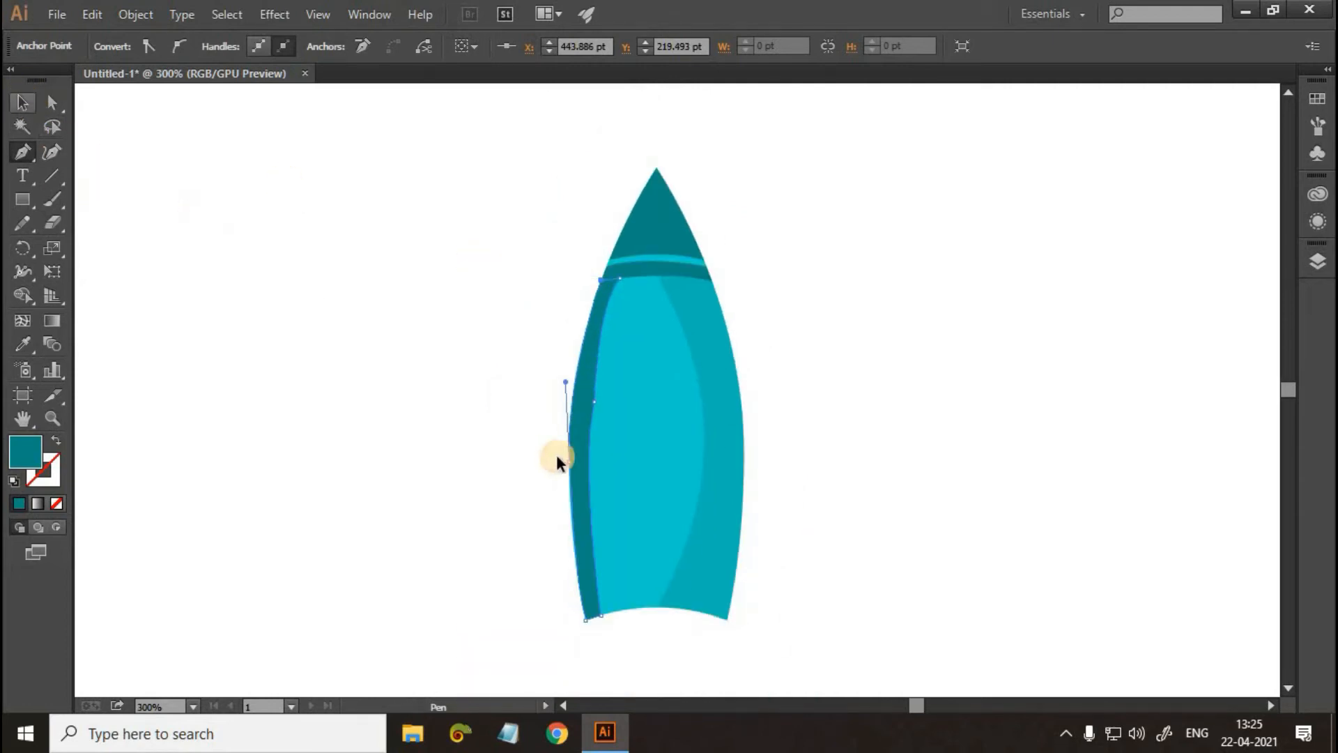
click(556, 456)
double_click(14, 460)
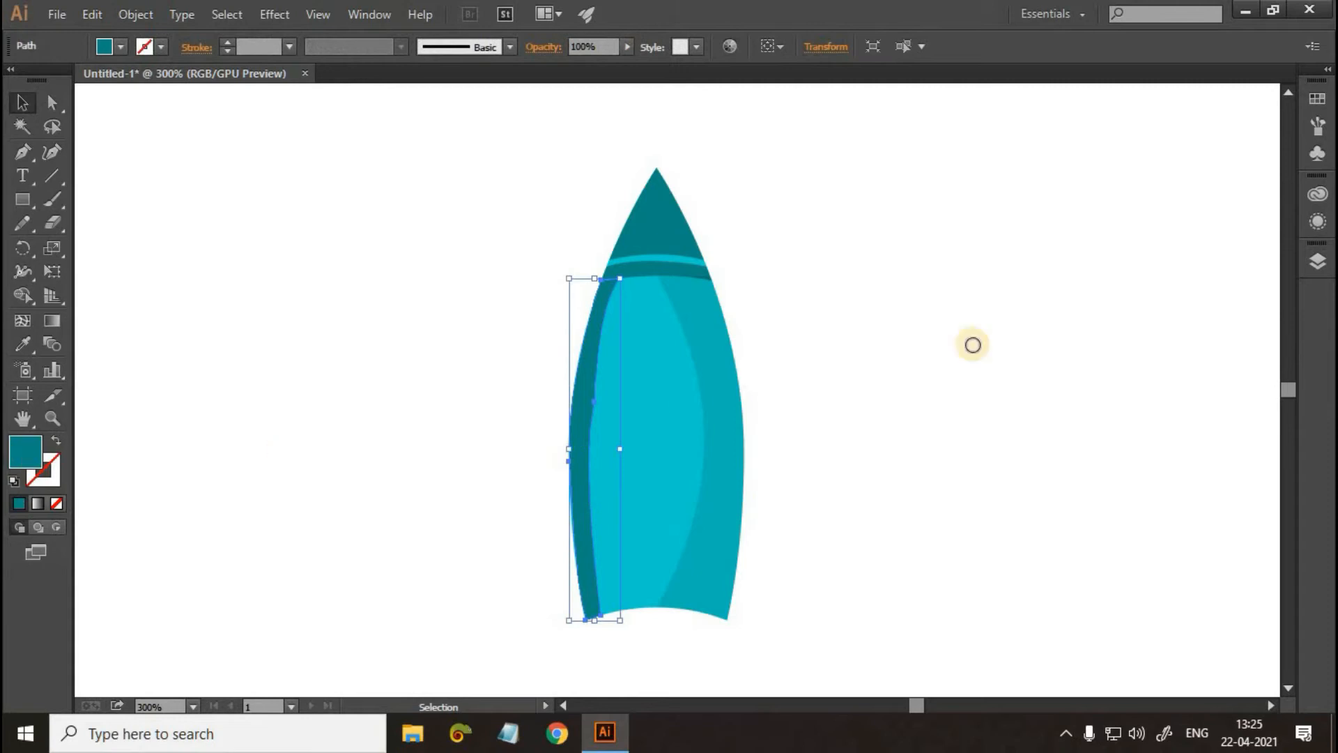
click(967, 263)
click(882, 200)
click(1206, 201)
click(932, 450)
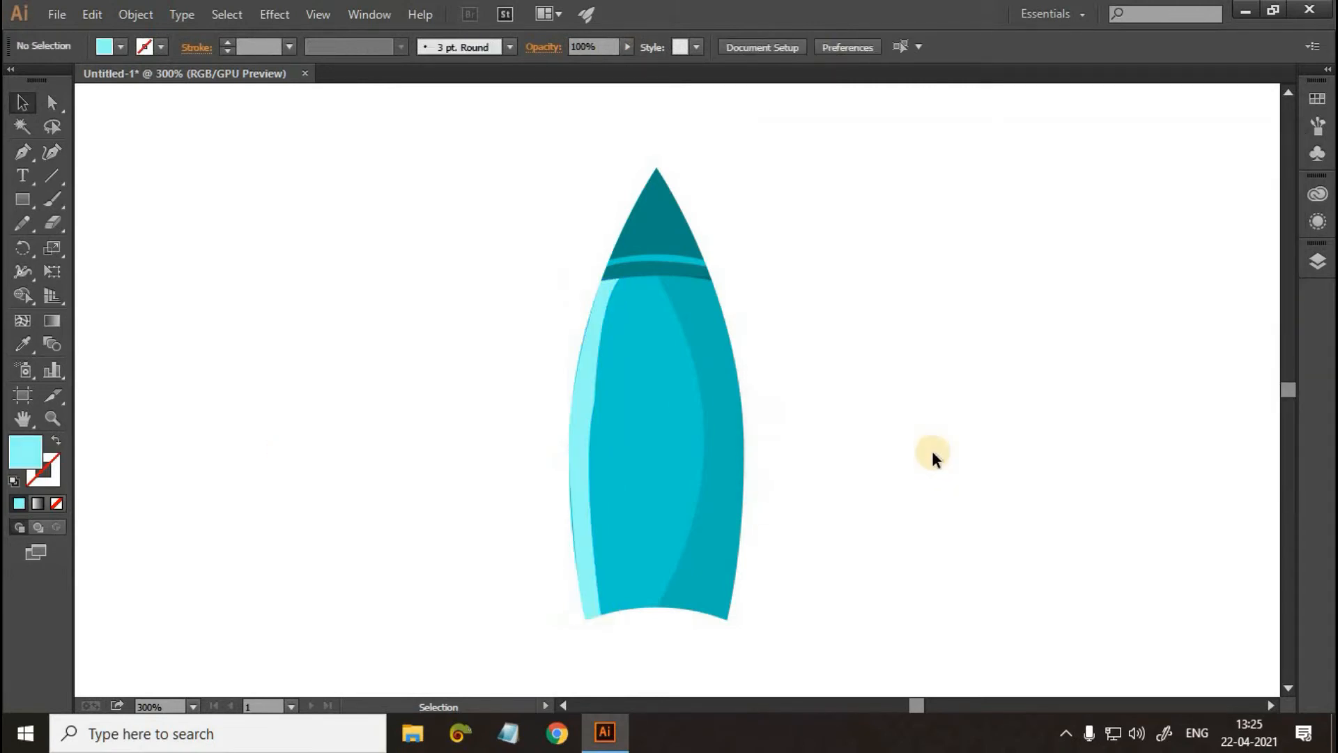
Step: Draw a light cyan circle of about 72 × 72 pt in the empty area beside the rocket
scroll(918, 518, down, 1)
scroll(919, 527, down, 1)
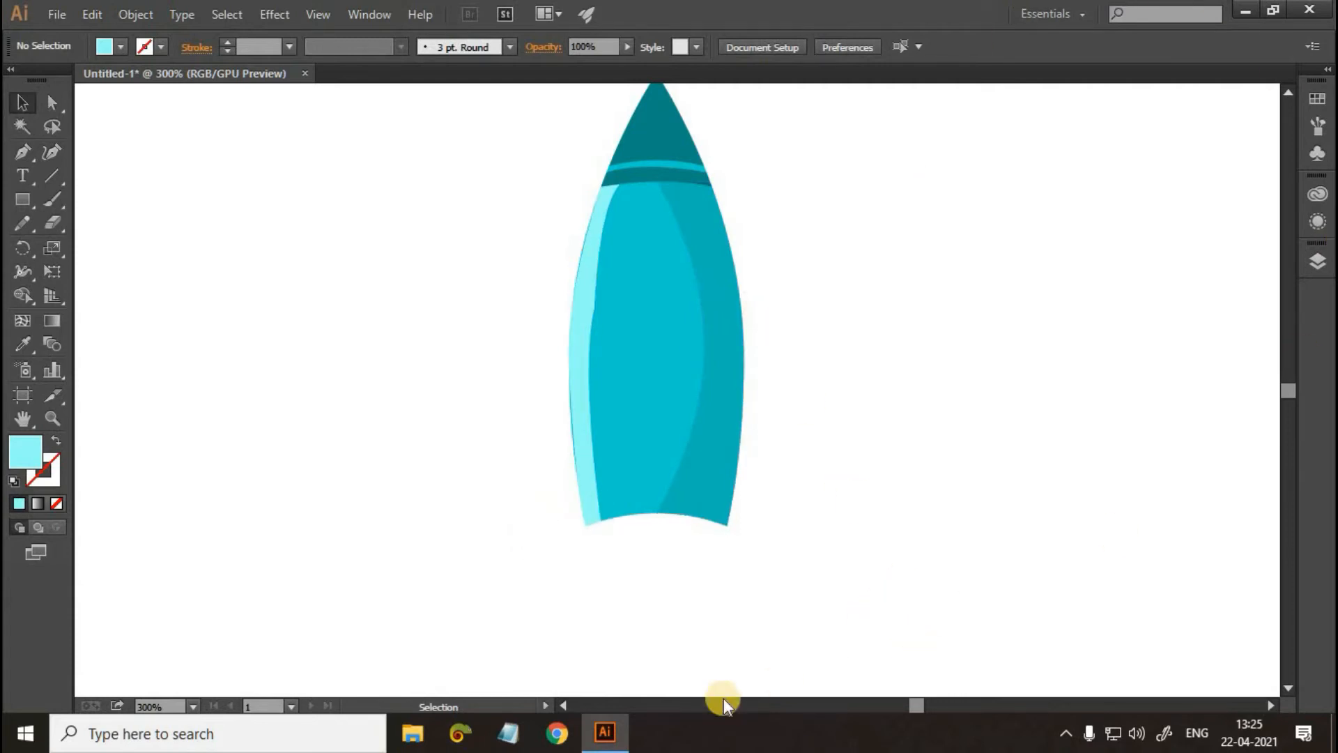
drag(30, 205, 418, 435)
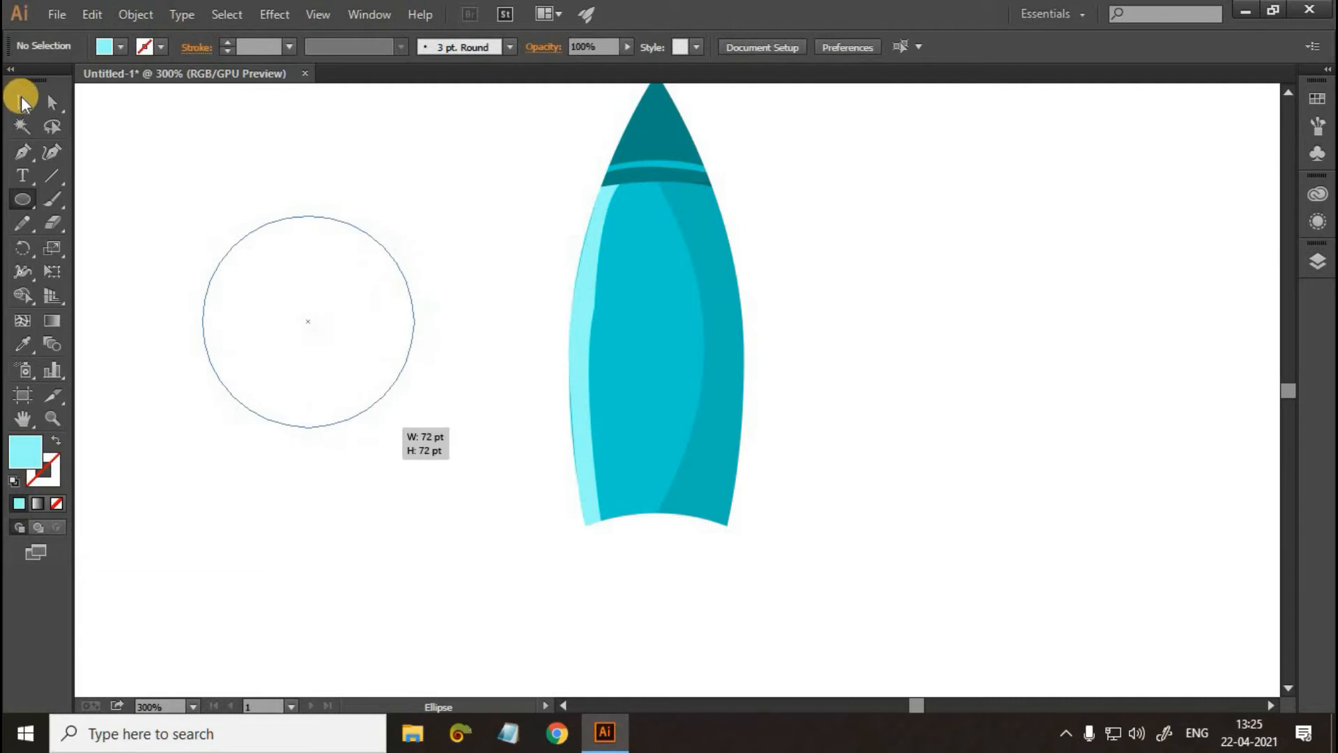
click(21, 101)
click(202, 156)
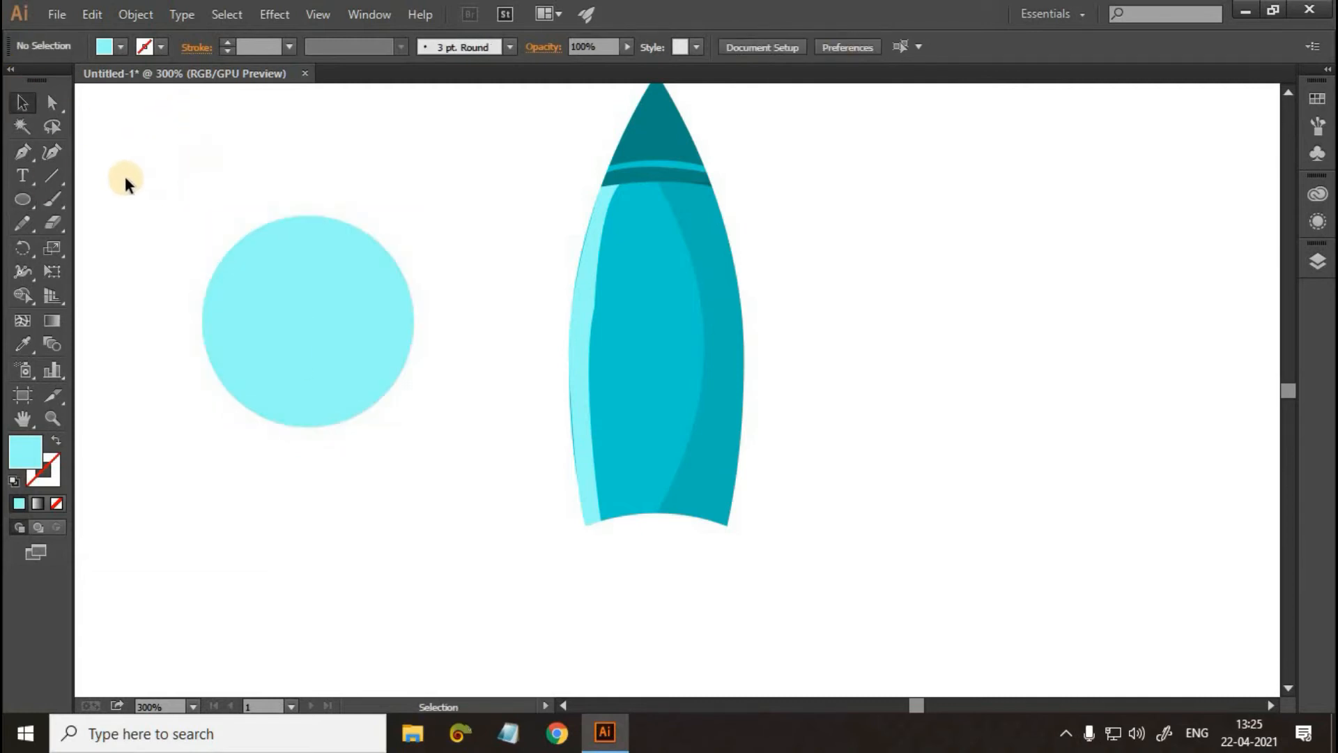
Step: Draw a slightly narrower, upright ellipse over the circle's lower part and center it horizontally on the circle
click(28, 198)
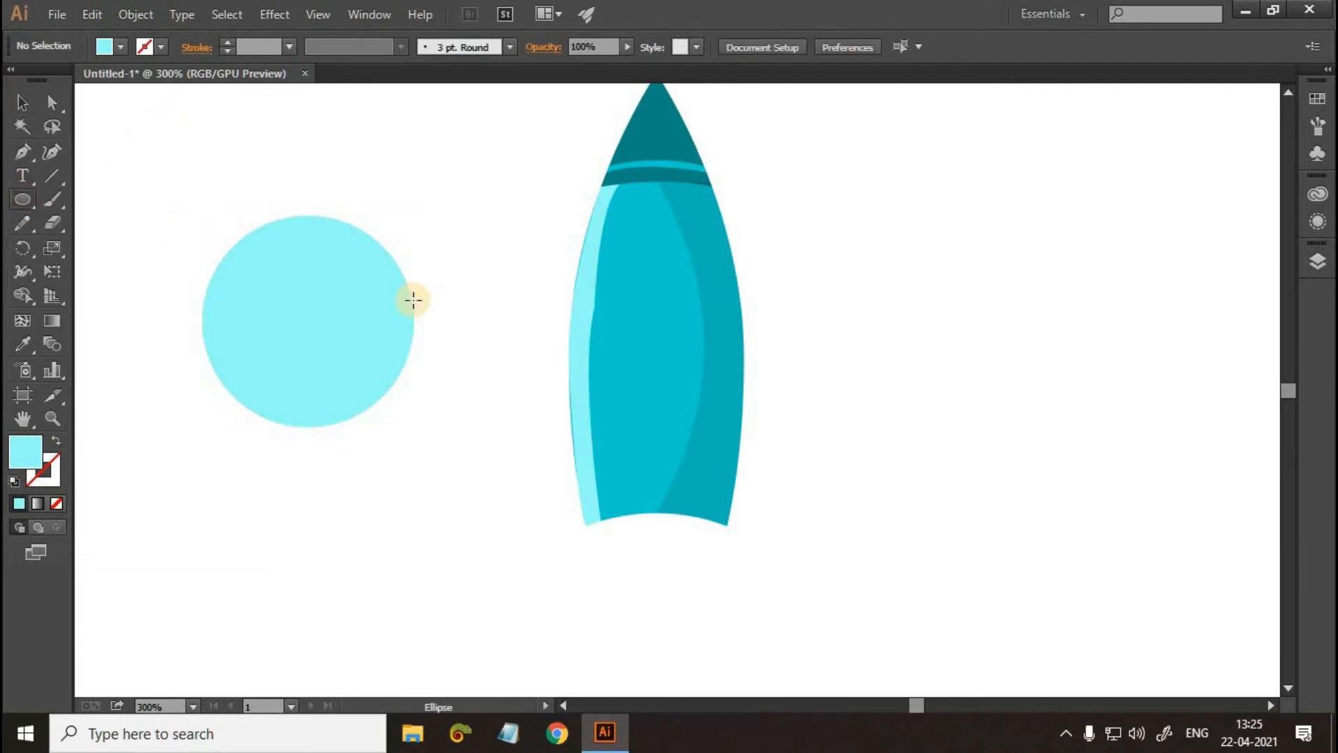
key(alt)
key(alt)
drag(297, 381, 439, 528)
key(v)
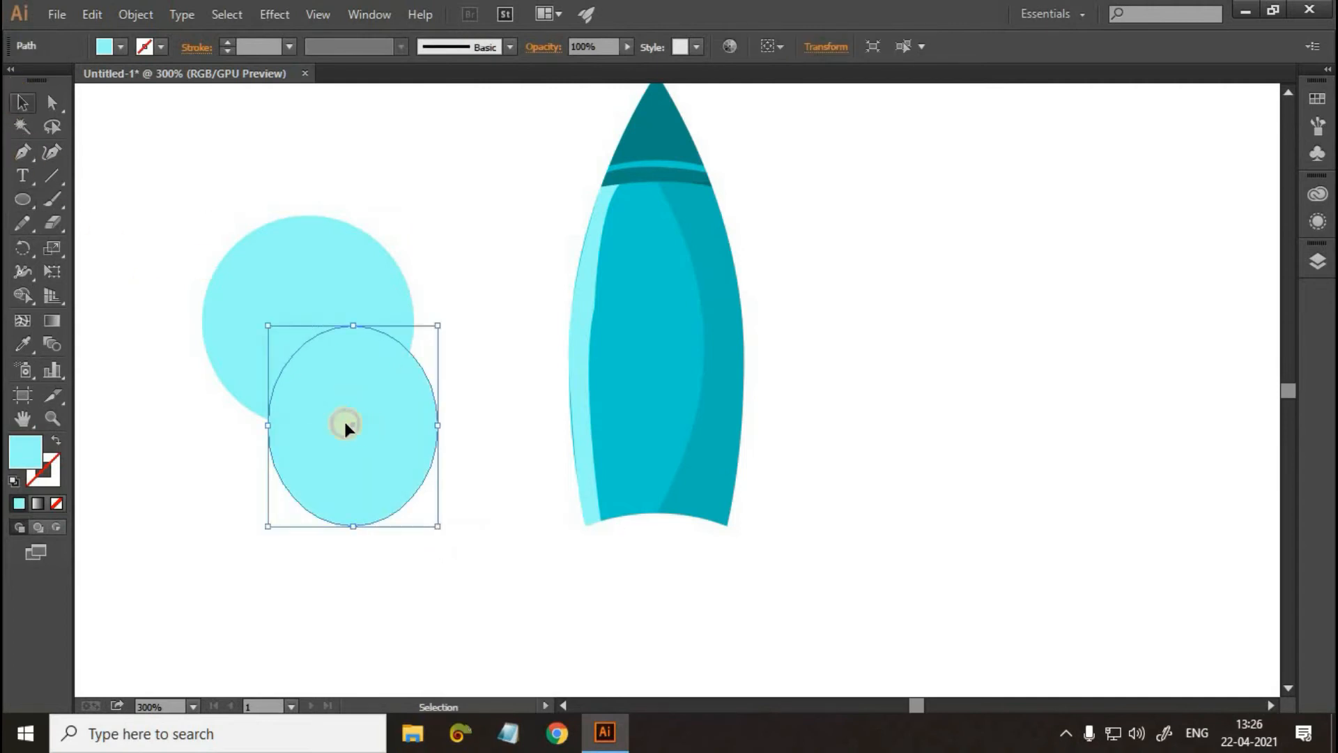
drag(329, 415, 324, 417)
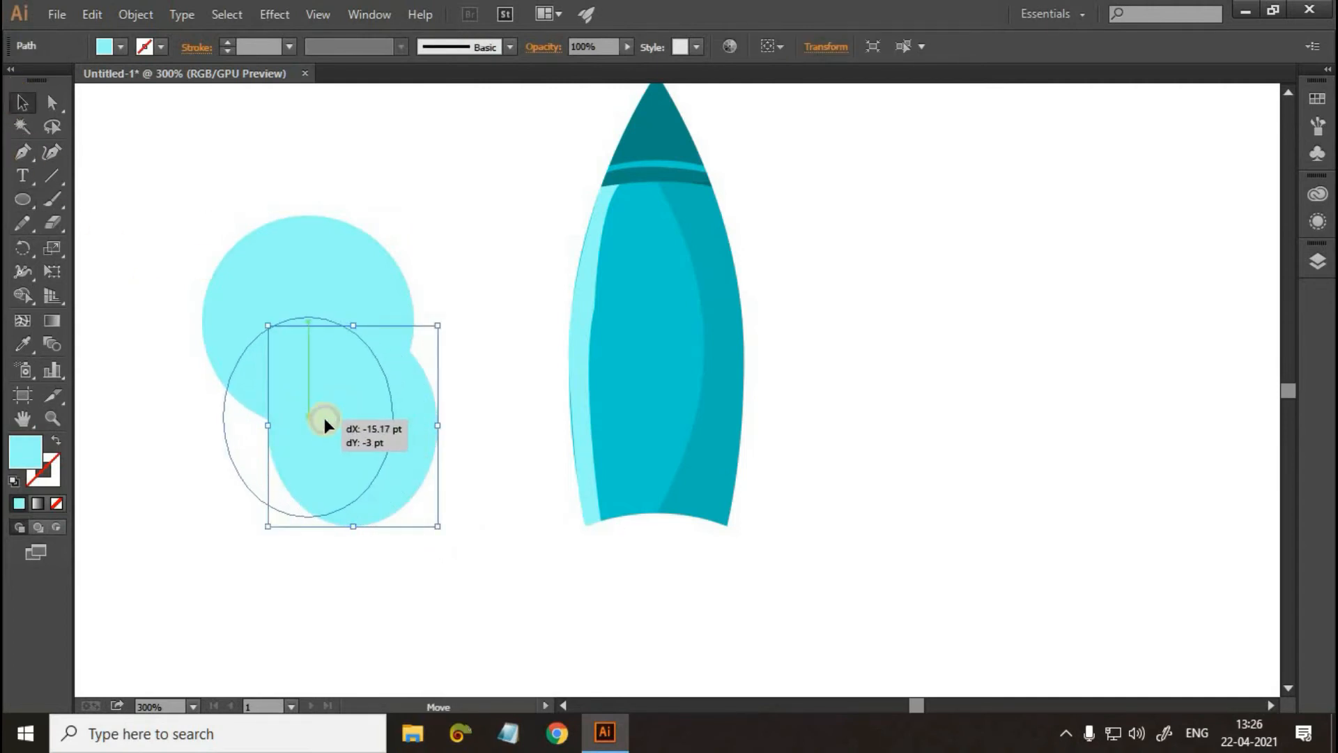
click(477, 222)
Step: Cut the ellipse out of the circle with Shape Builder and move the remaining crescent onto the rocket body's lower end
drag(165, 141, 474, 554)
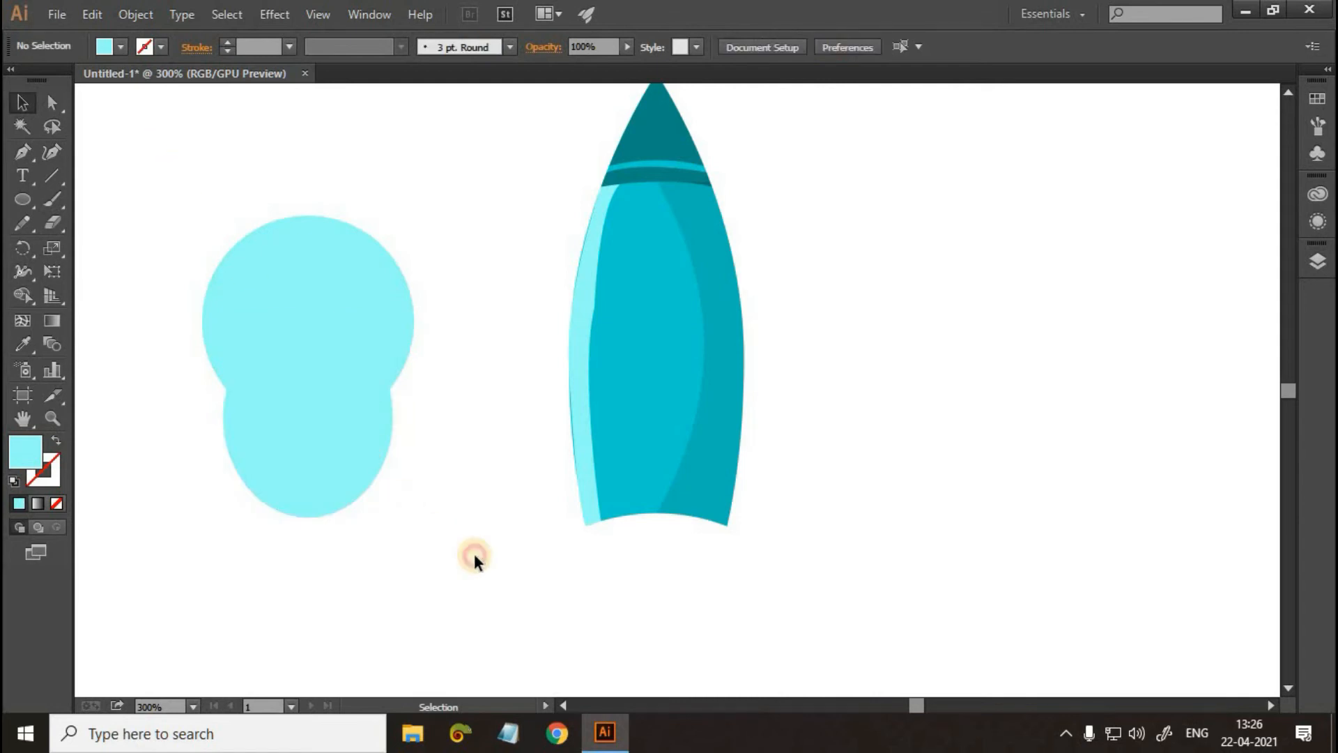
drag(153, 367, 153, 367)
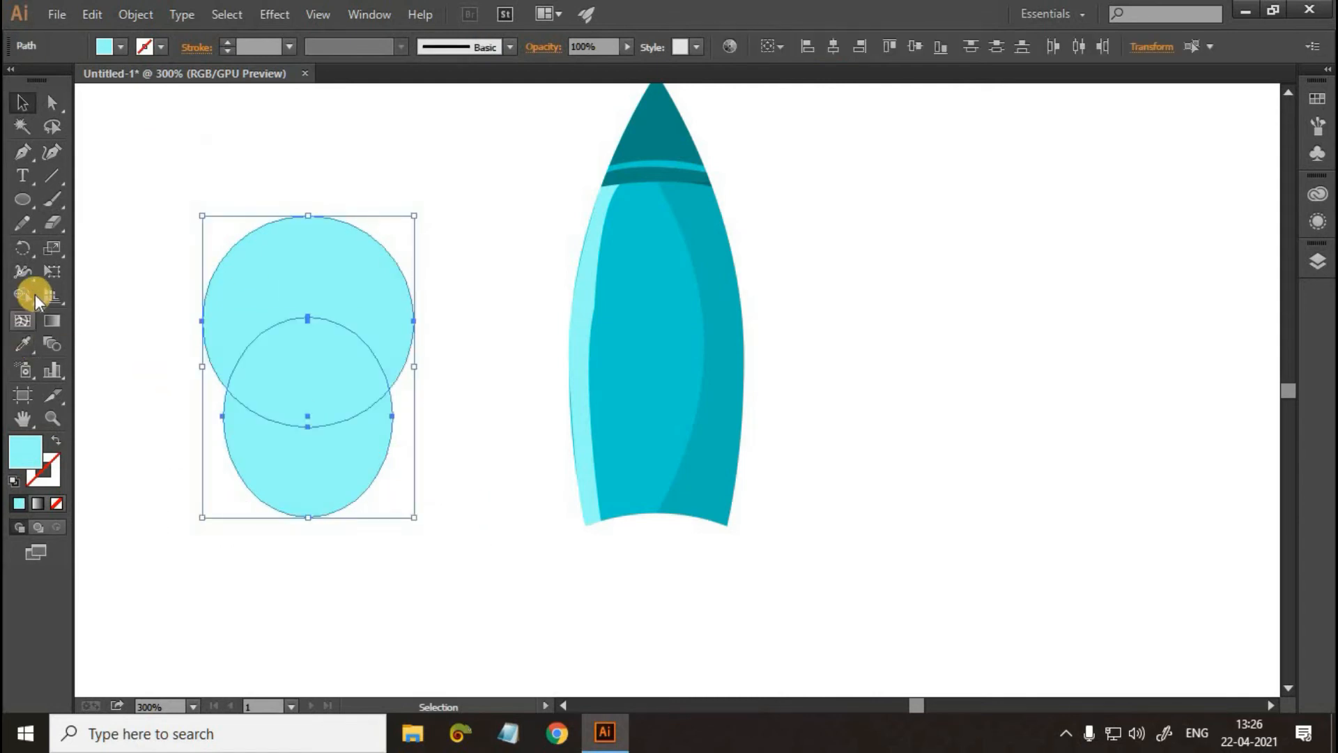
click(35, 295)
drag(300, 530, 319, 355)
click(22, 108)
click(173, 145)
drag(337, 271, 687, 448)
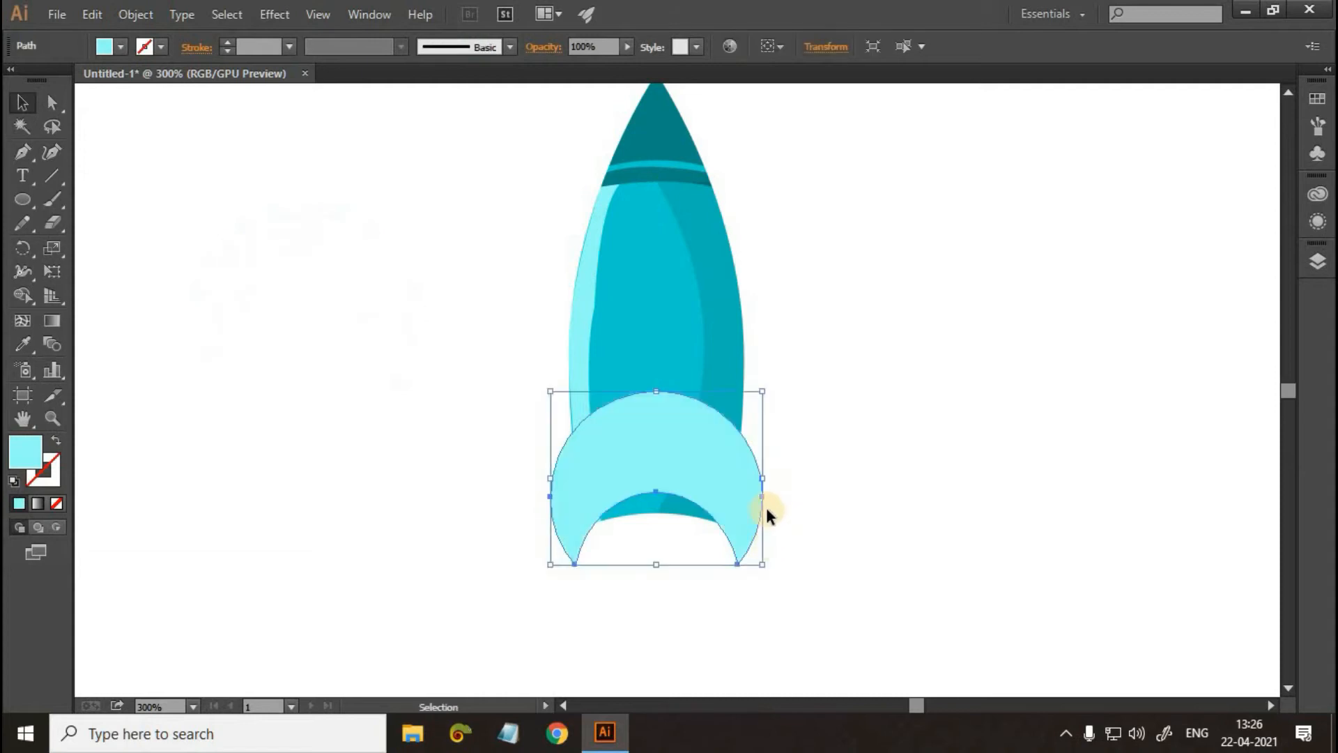
Step: Send the light cyan crescent to the back so it sits behind the rocket body as fins
right_click(659, 425)
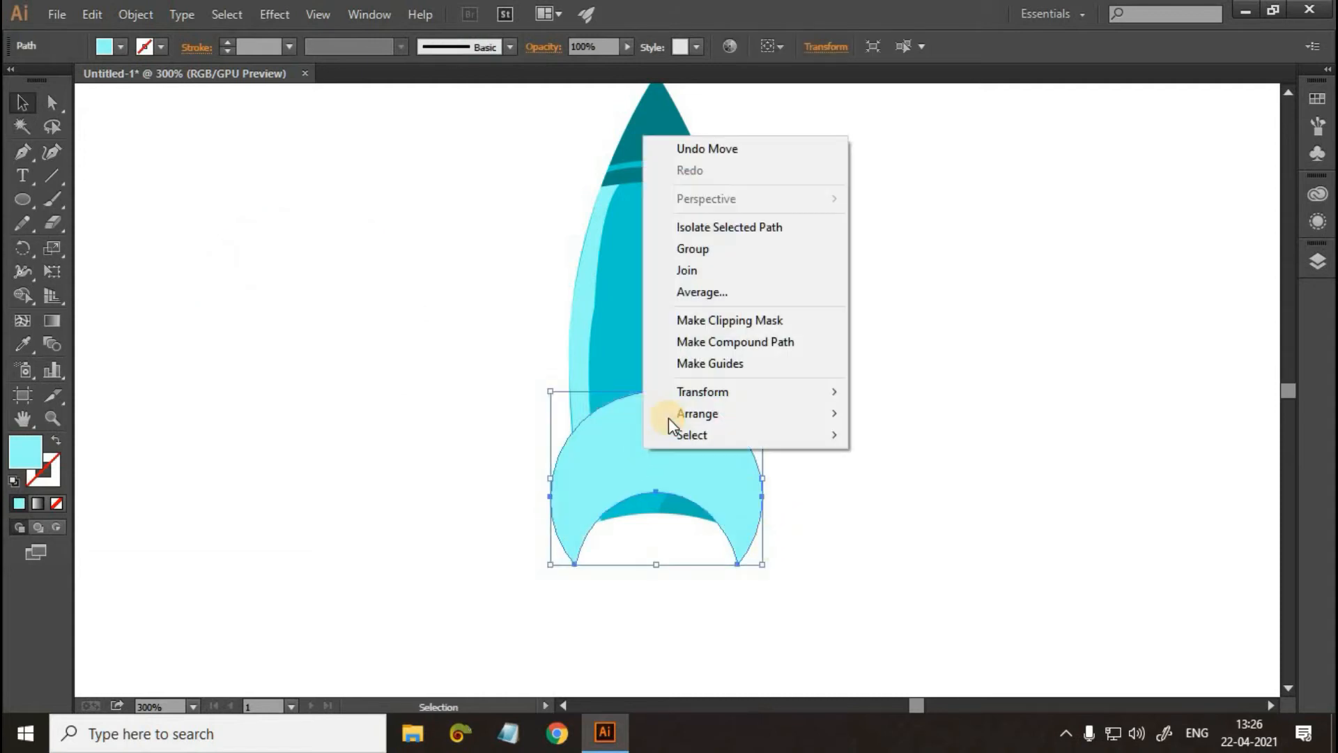
mouse_move(668, 416)
click(910, 479)
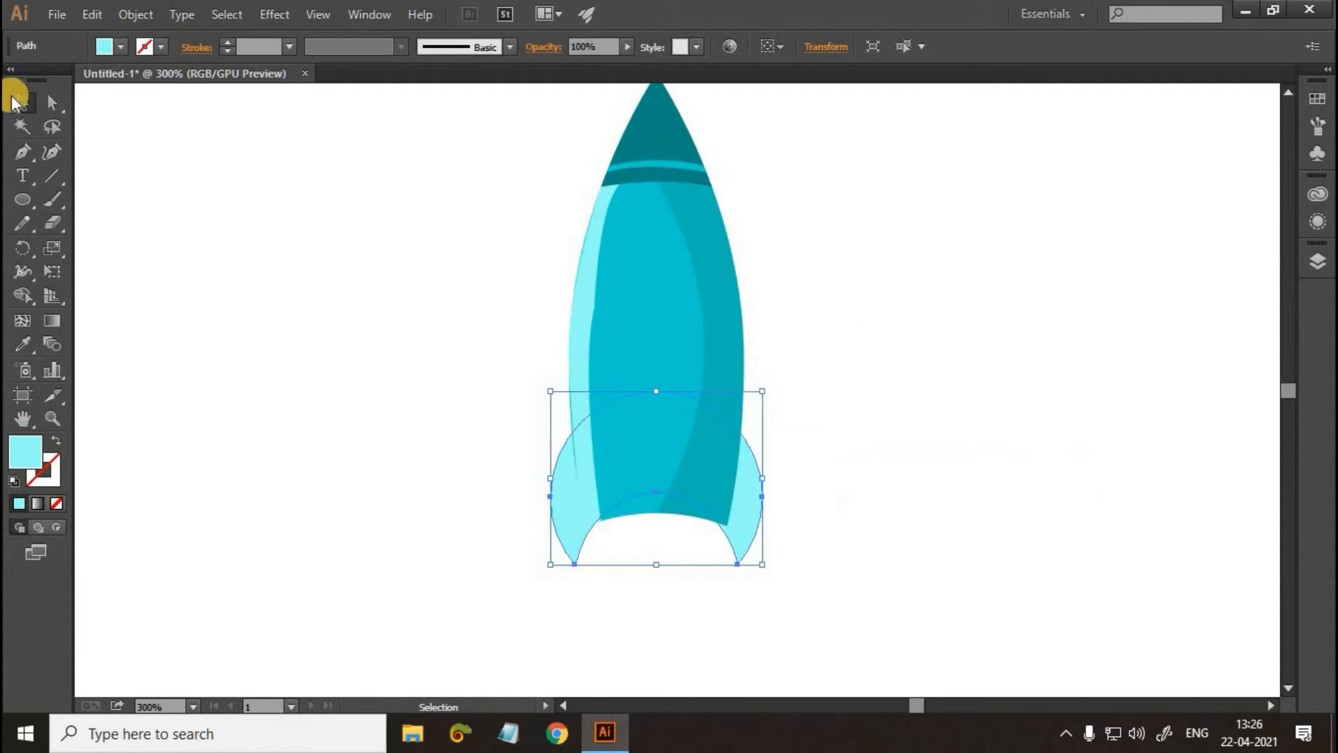
Step: Fill the crescent behind the rocket body with the muted teal 3C9E97
click(559, 504)
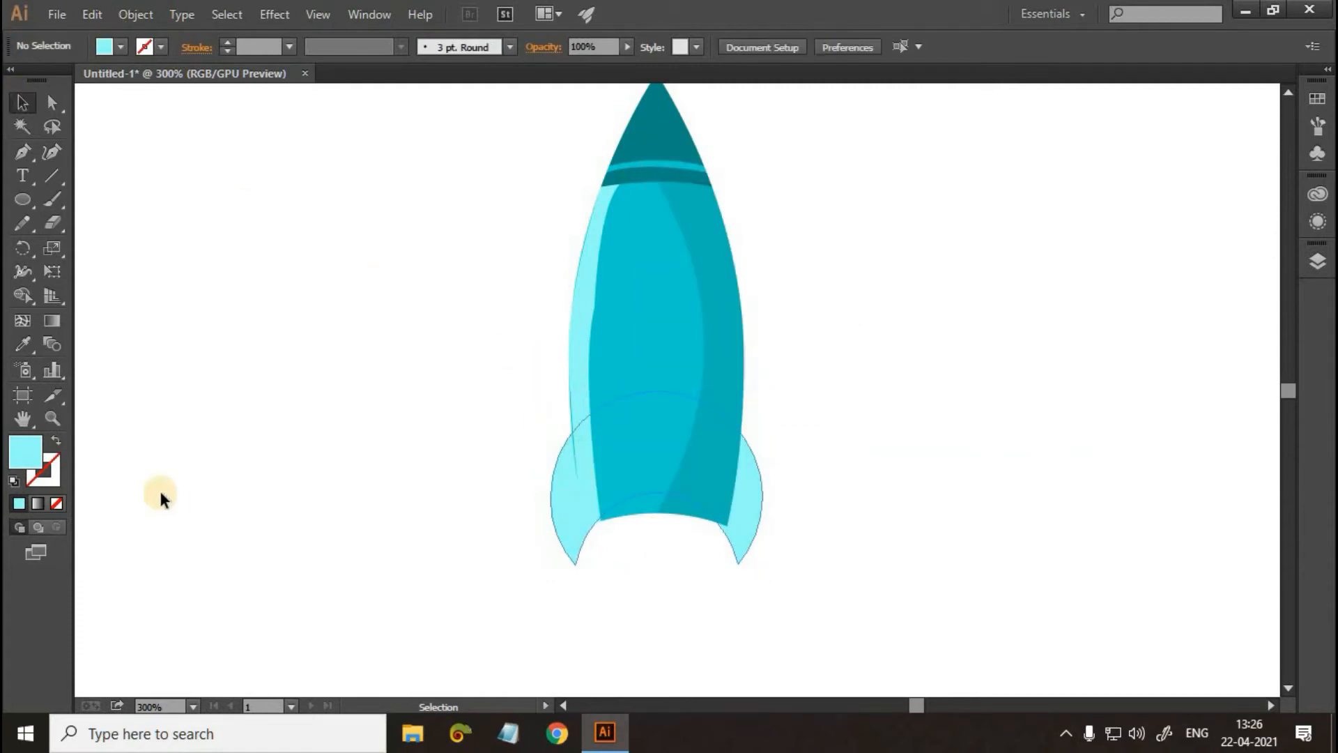
double_click(32, 451)
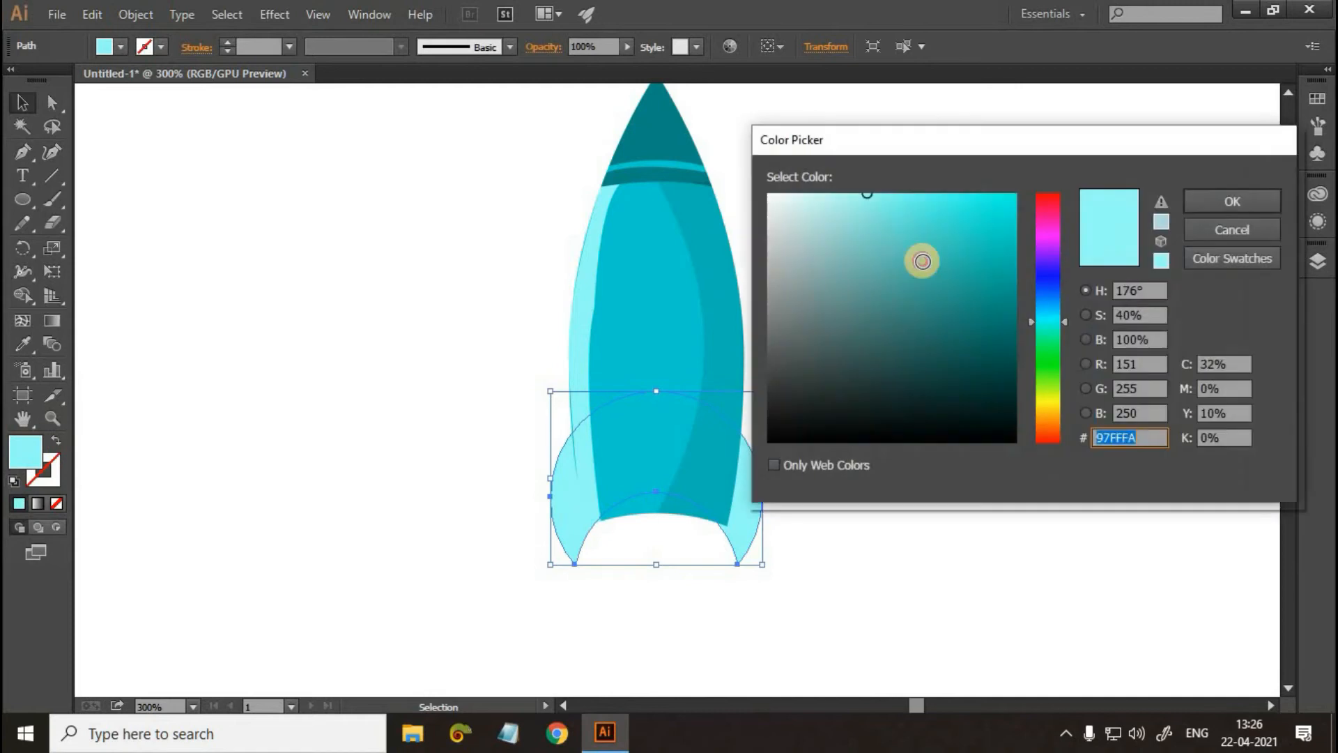
click(920, 265)
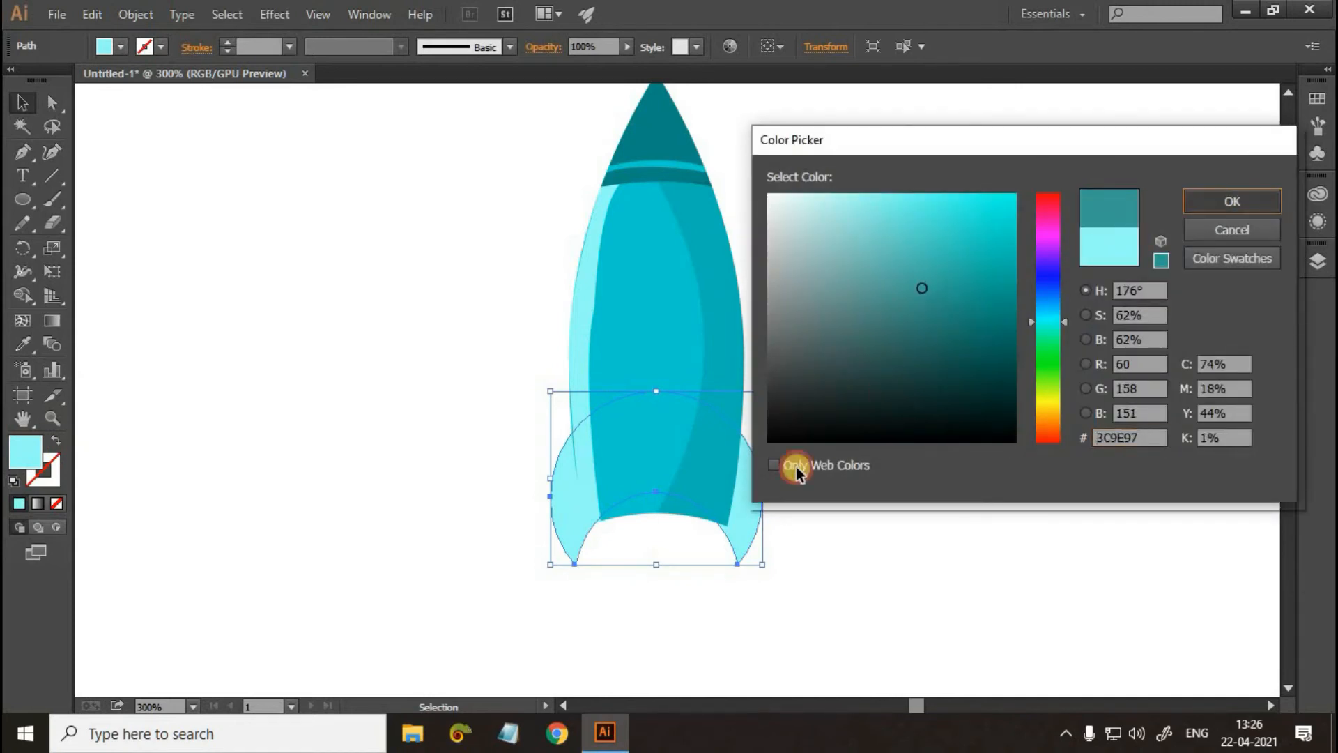
key(Return)
Step: Enlarge the fin crescent proportionally about its center and shift it slightly up along the rocket body
click(756, 497)
click(749, 533)
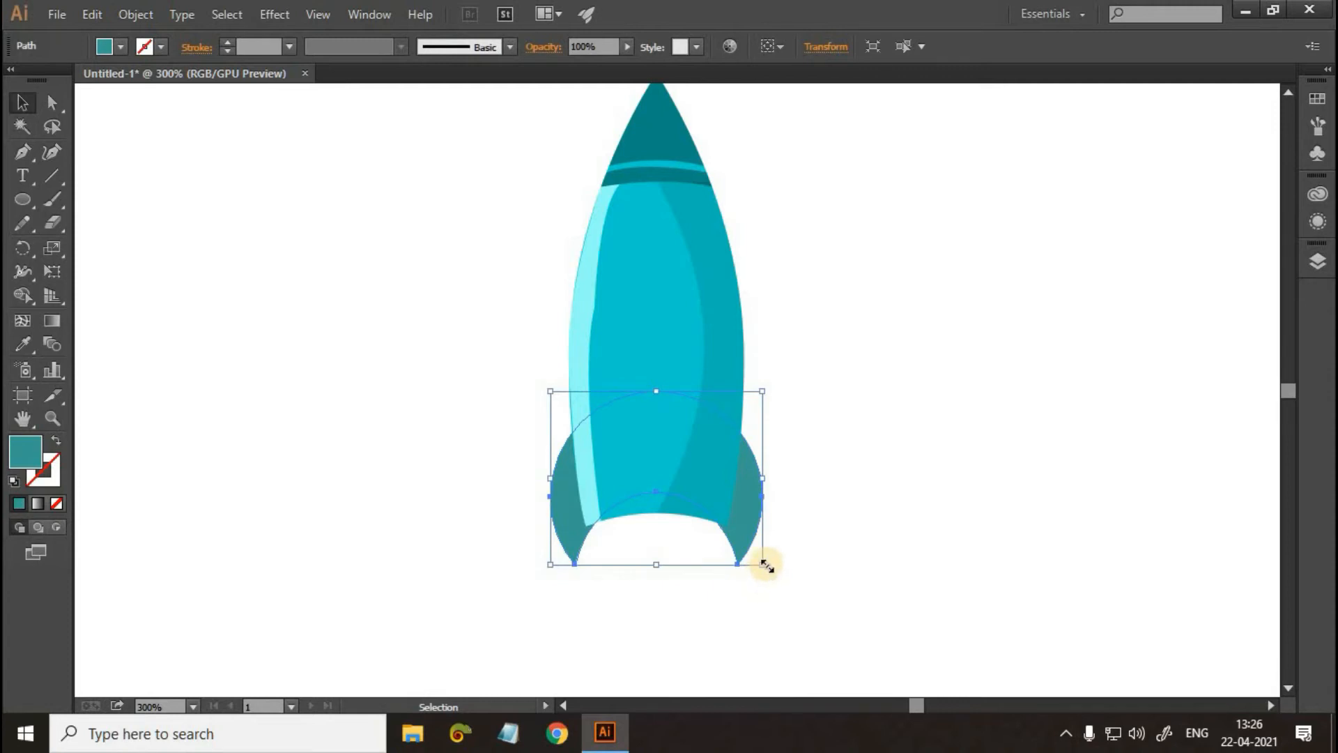
drag(767, 566, 861, 529)
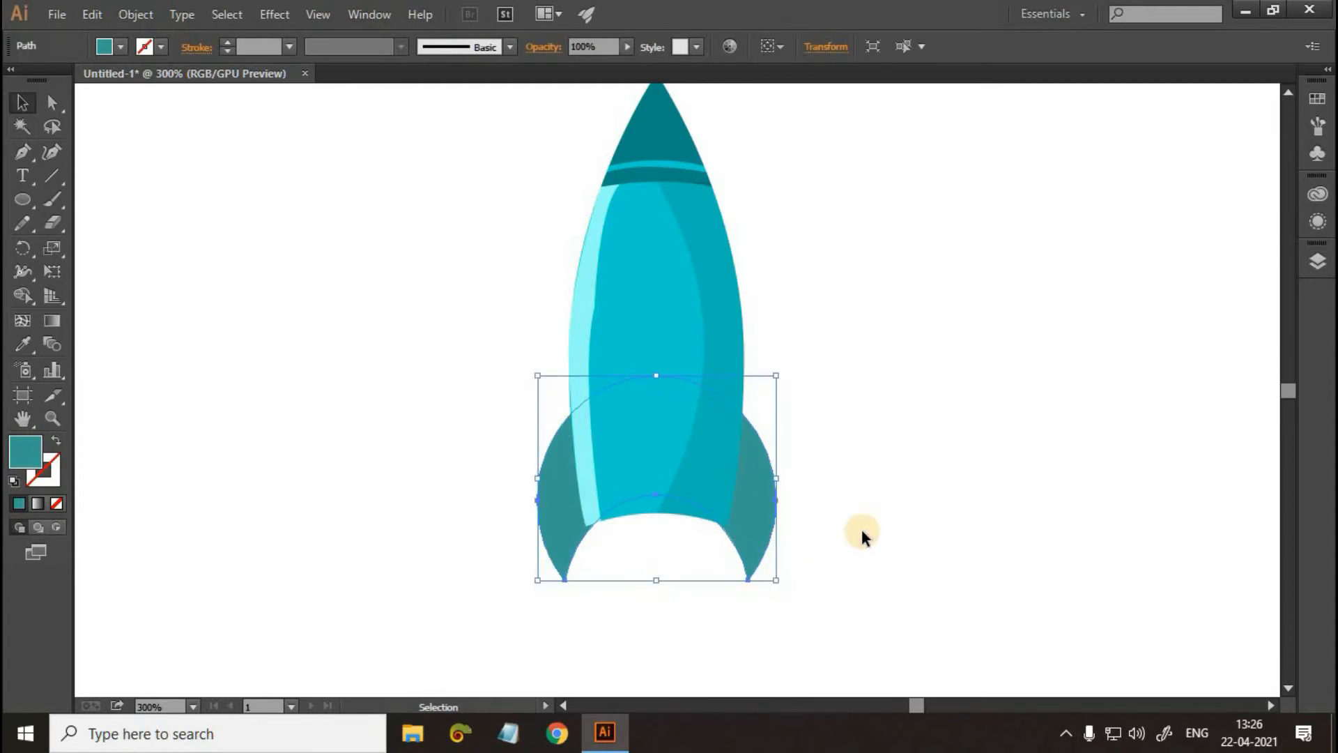
click(861, 529)
drag(746, 500, 869, 488)
click(869, 488)
drag(761, 484, 901, 469)
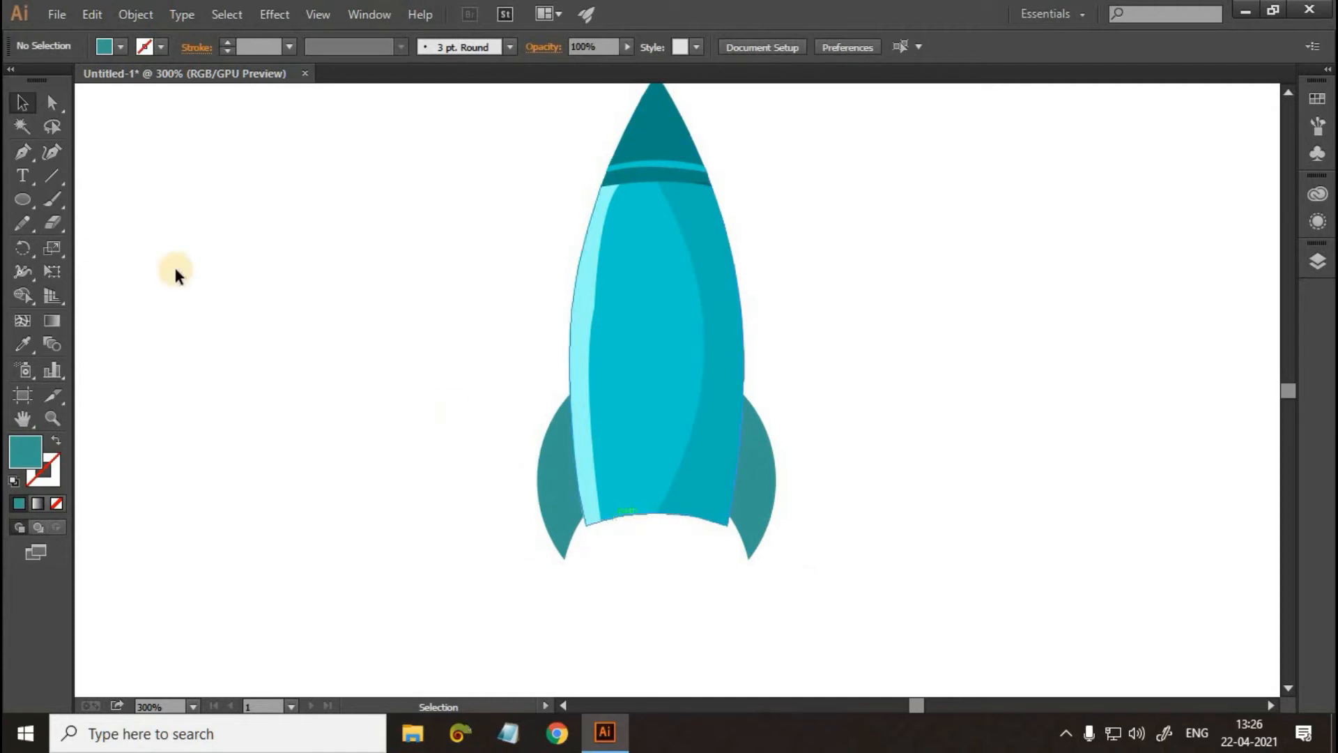
Step: Draw a small teal rectangle across the bottom edge of the rocket body and center it horizontally on the body
drag(14, 202, 110, 198)
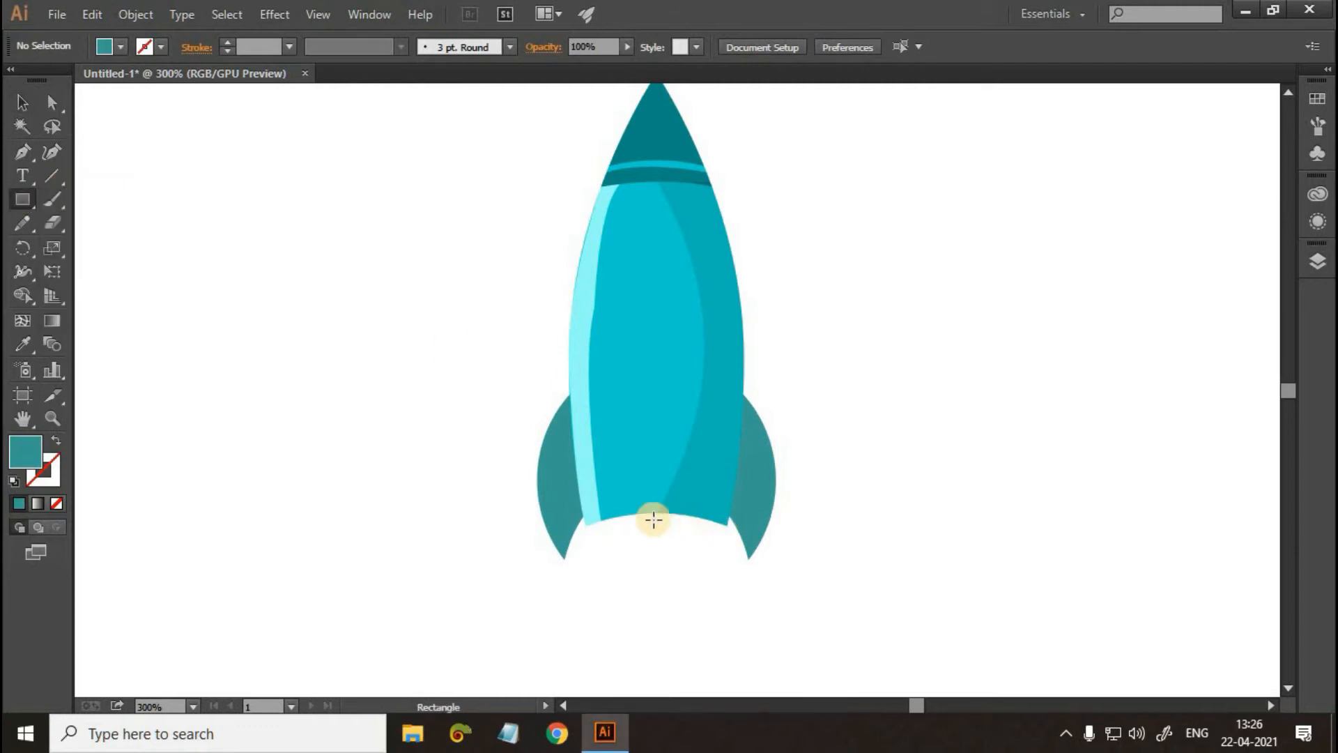
drag(620, 508, 700, 526)
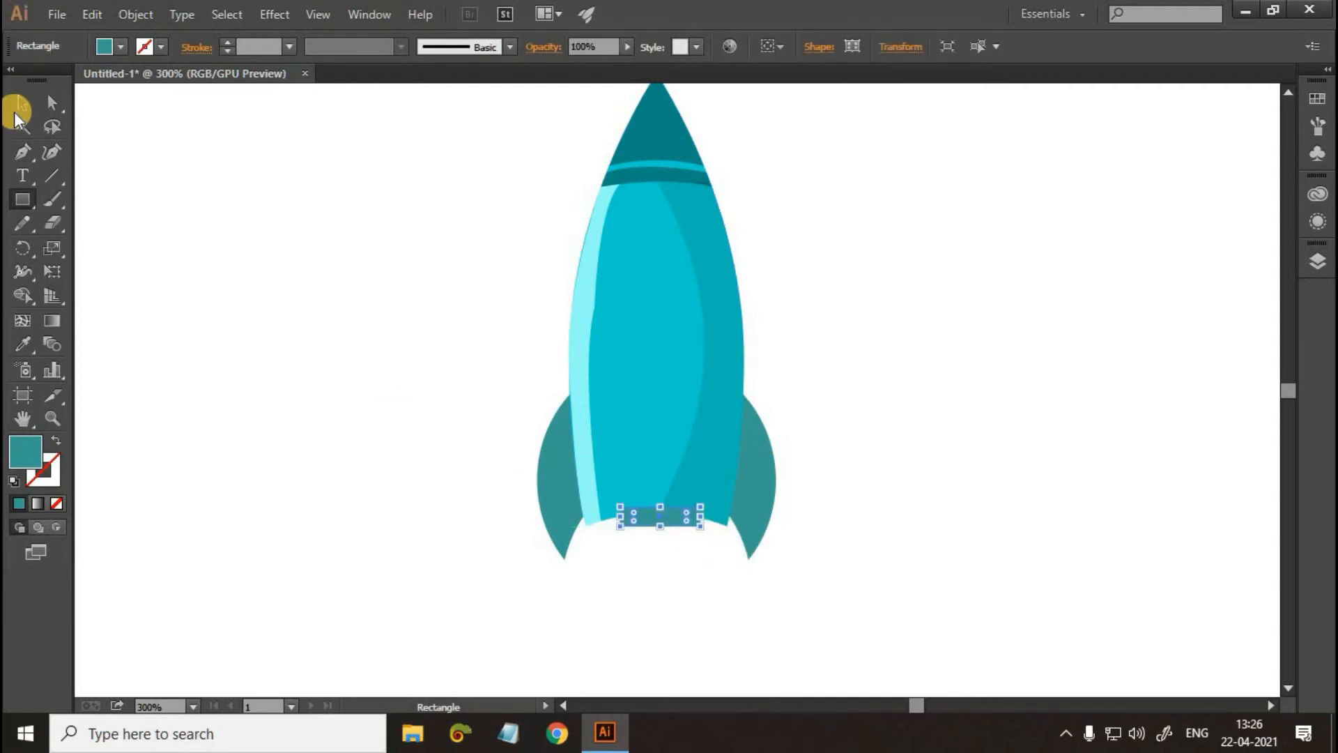
click(423, 376)
click(670, 513)
drag(671, 514, 671, 516)
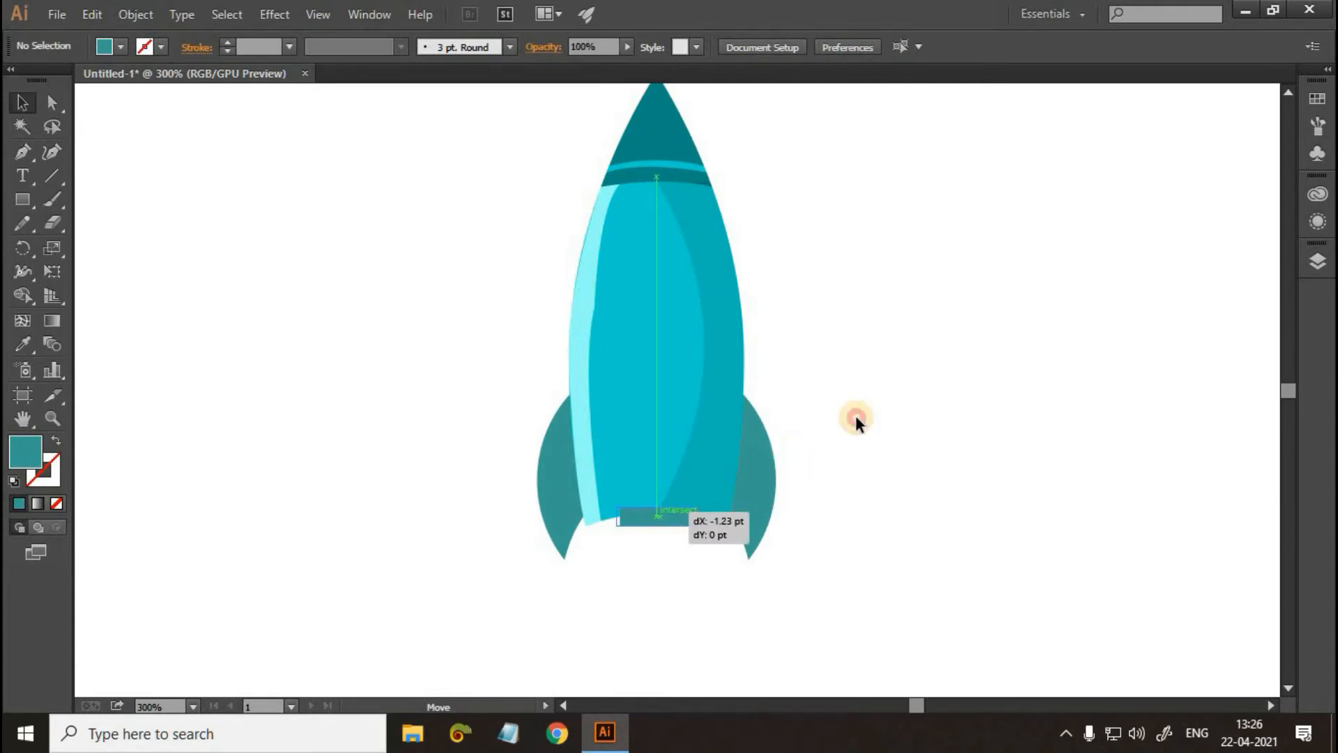
click(762, 547)
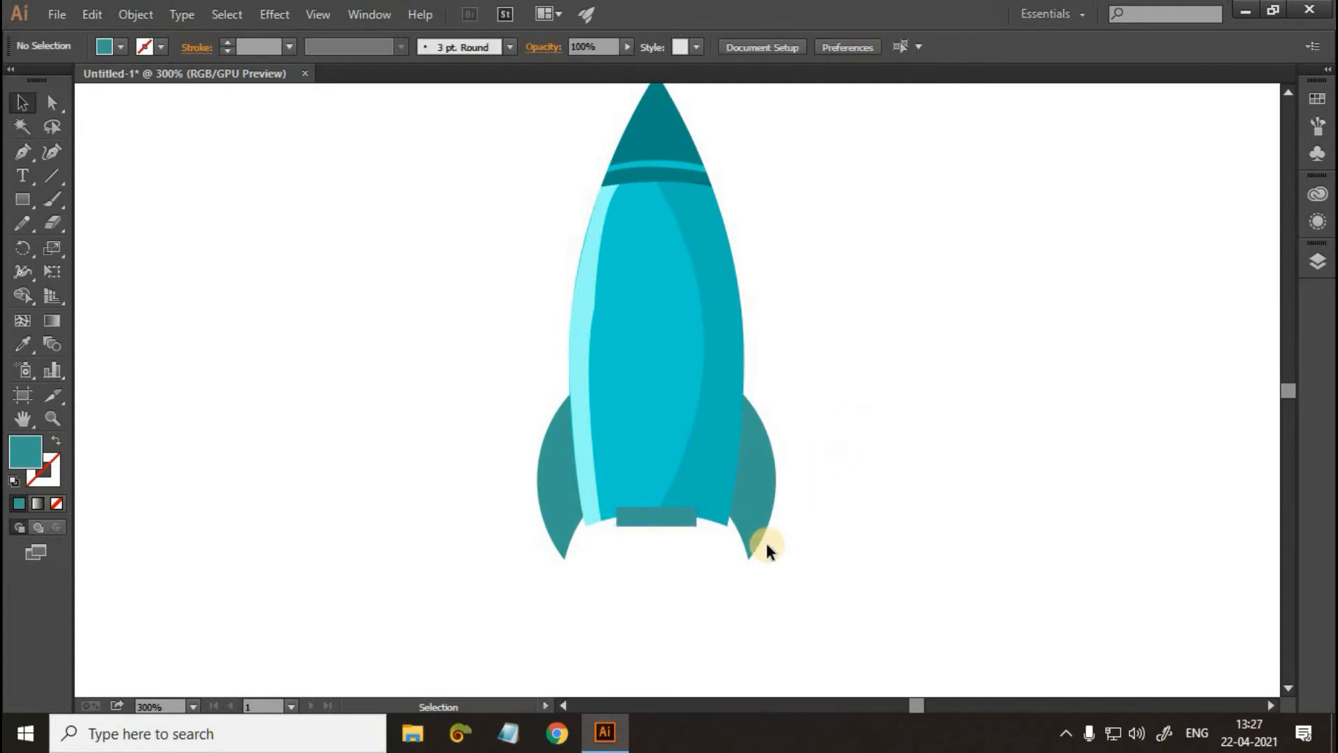
Step: Enlarge the nozzle rectangle slightly about its center, keeping it centered under the rocket body
click(692, 521)
drag(696, 524, 704, 531)
click(1057, 383)
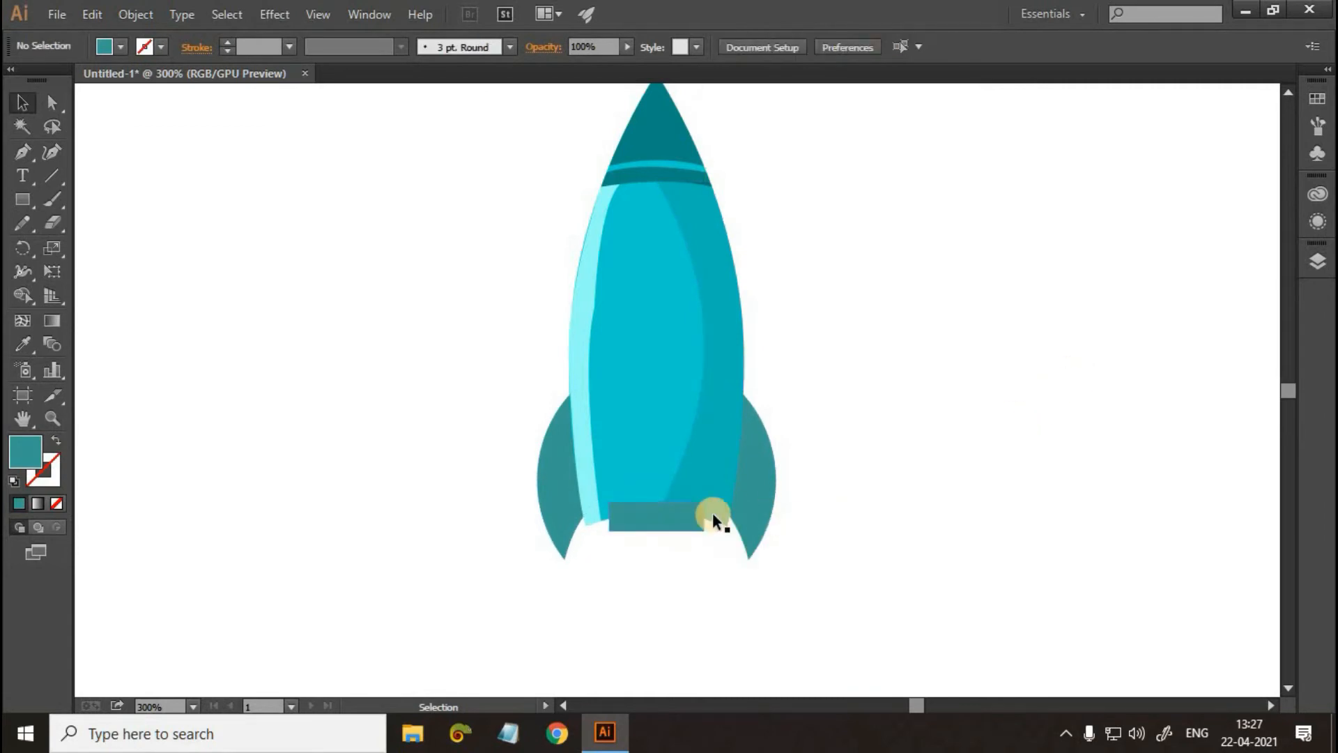
click(686, 523)
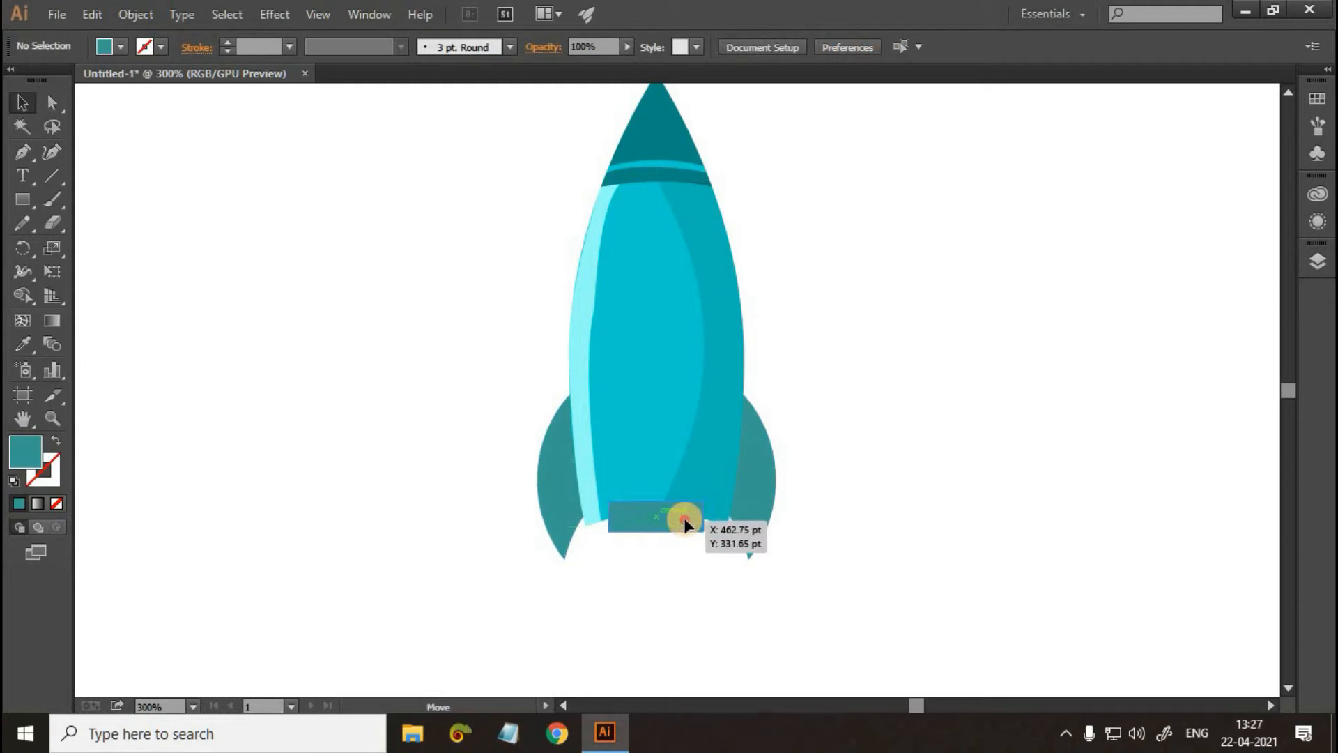
click(926, 450)
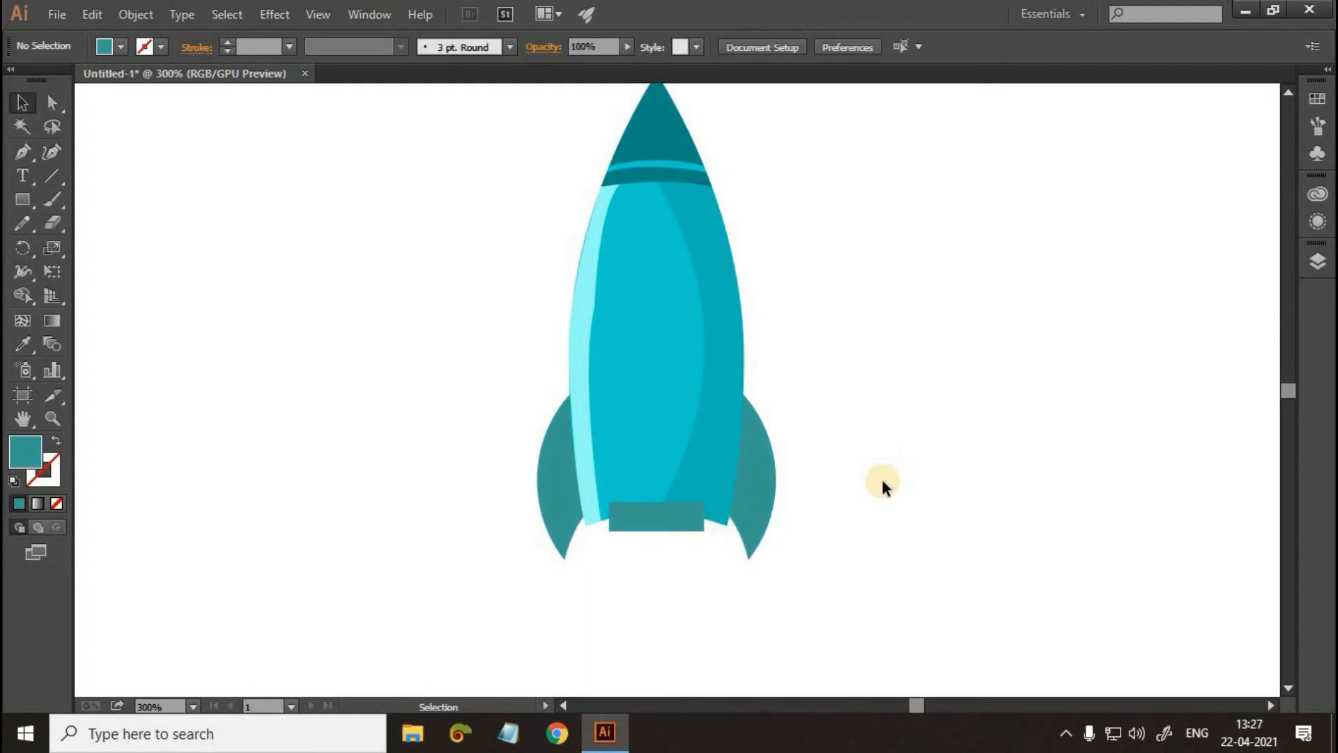
Step: Send the nozzle rectangle to the back so only its lower edge shows beneath the rocket body
click(661, 513)
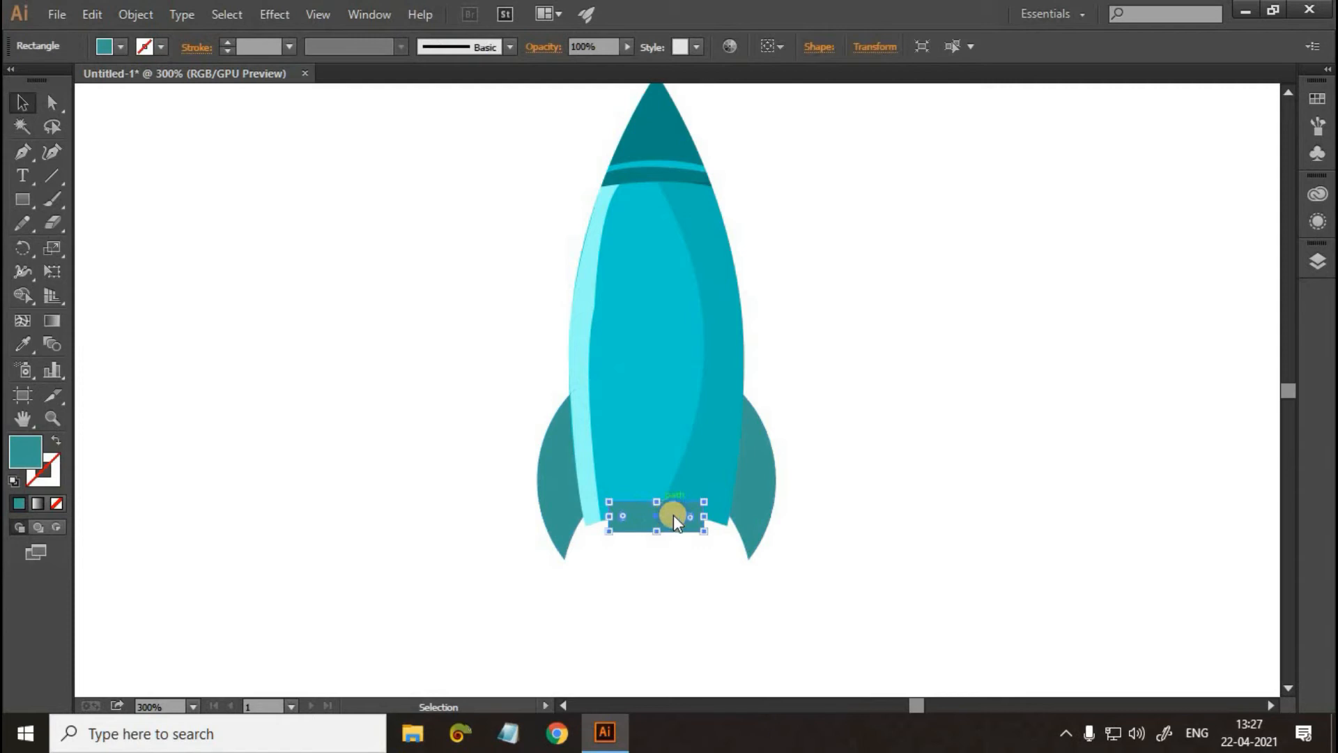
right_click(673, 515)
mouse_move(719, 481)
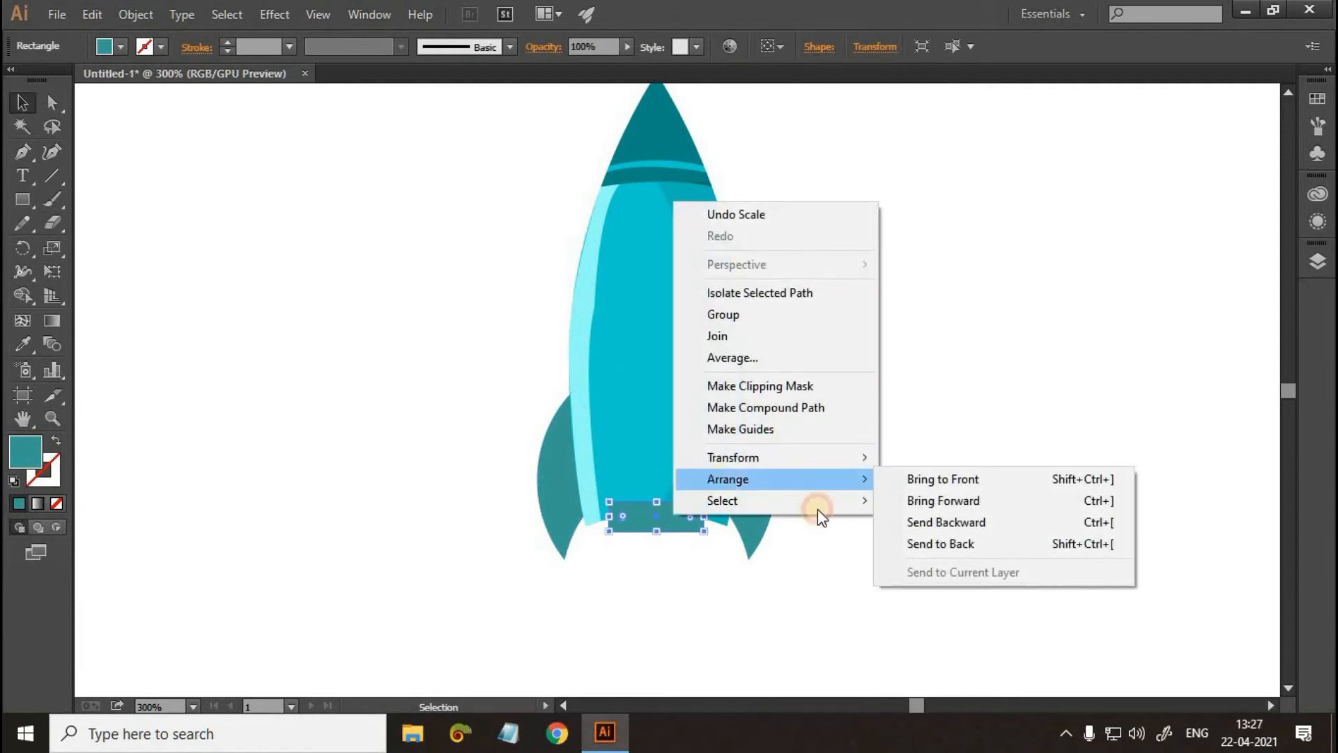
click(954, 542)
click(715, 575)
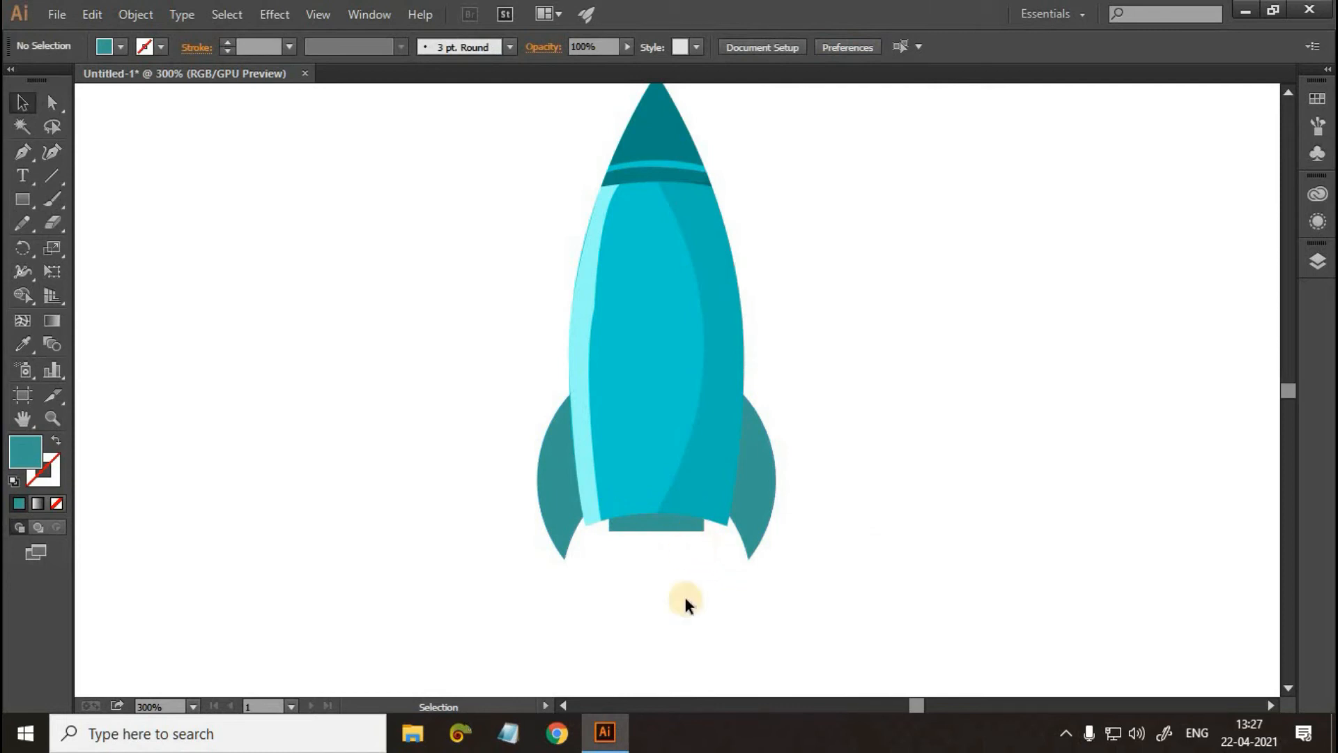
Step: Draw a teal circle in the empty area beside the rocket
scroll(697, 530, down, 1)
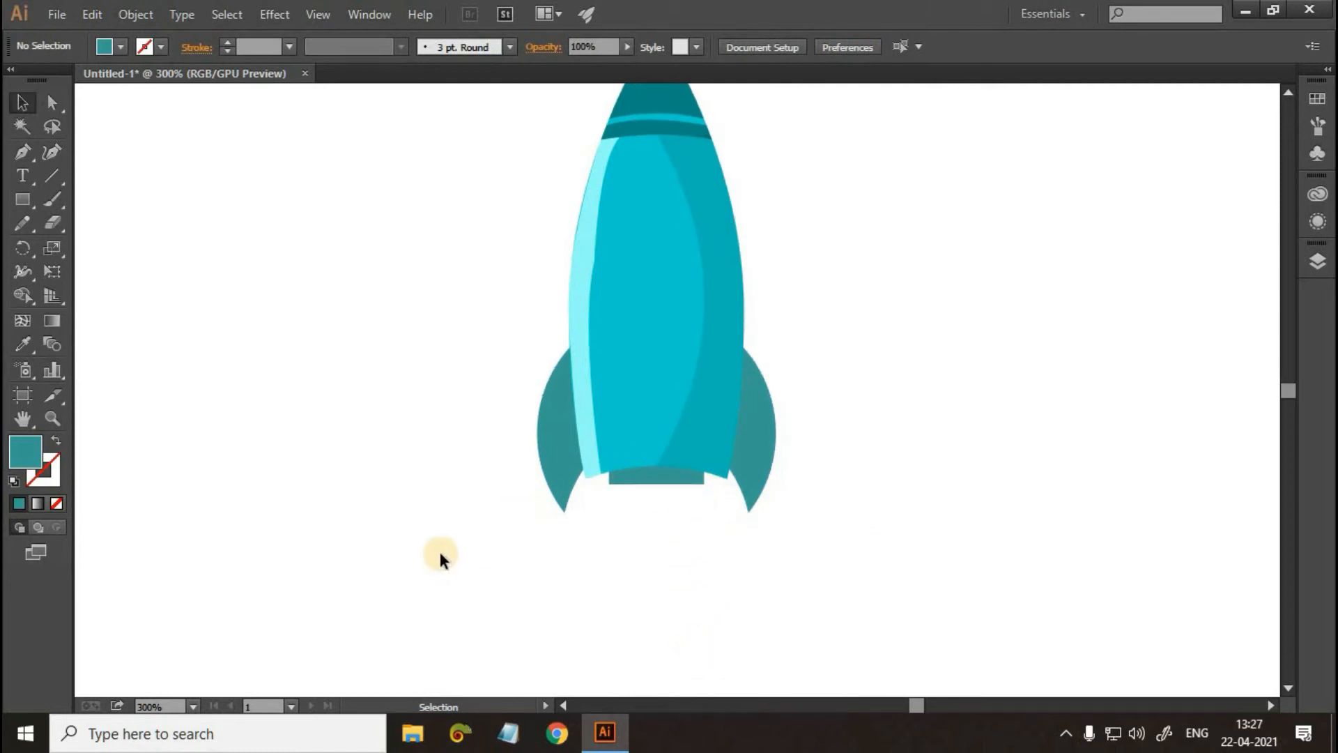
drag(21, 196, 108, 246)
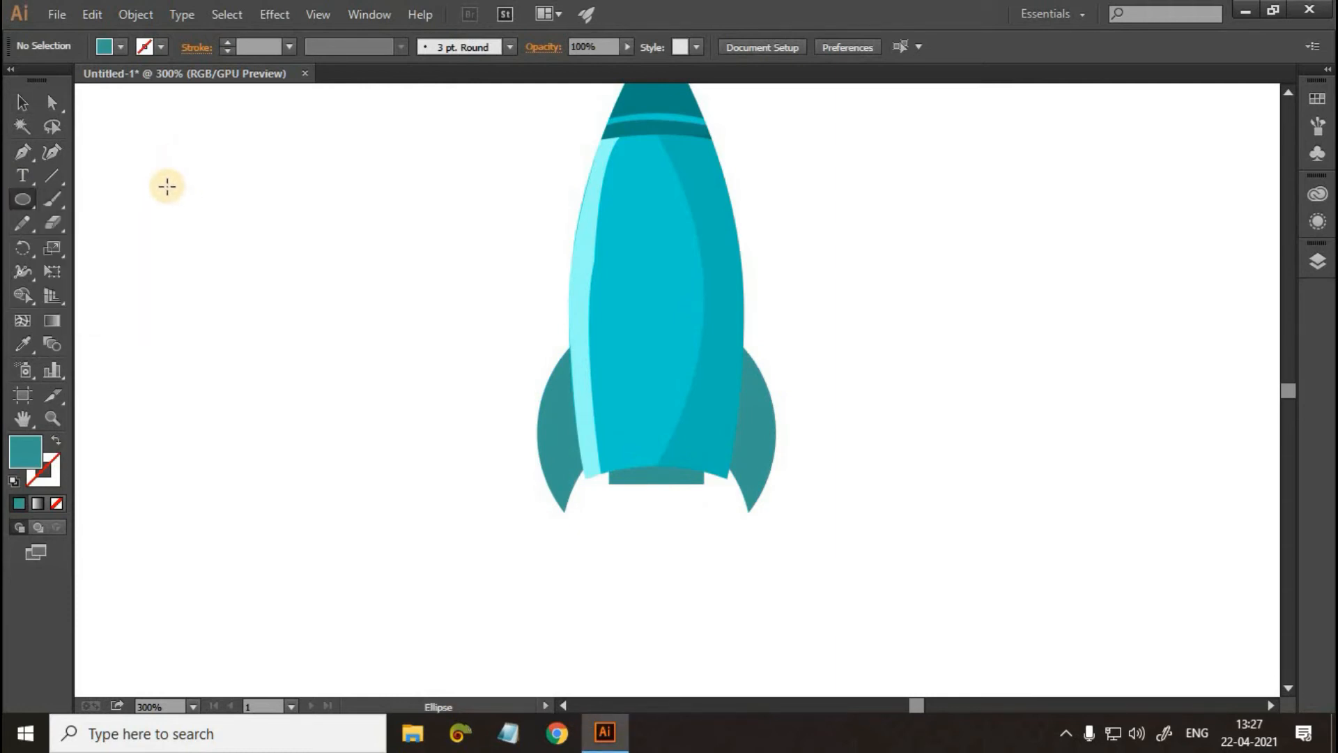
drag(145, 183, 284, 388)
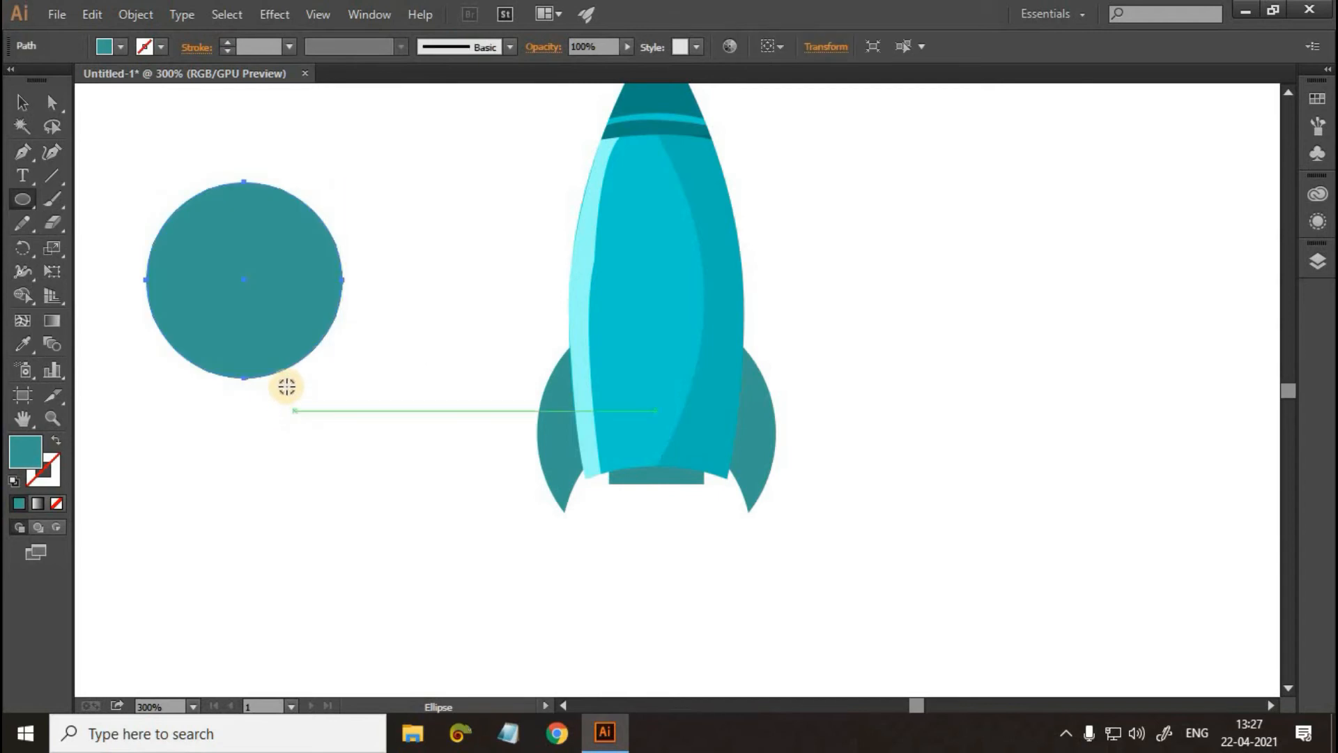
Step: Place a copy of the teal circle about 31 pt horizontally from the original so the two overlap
key(alt)
key(v)
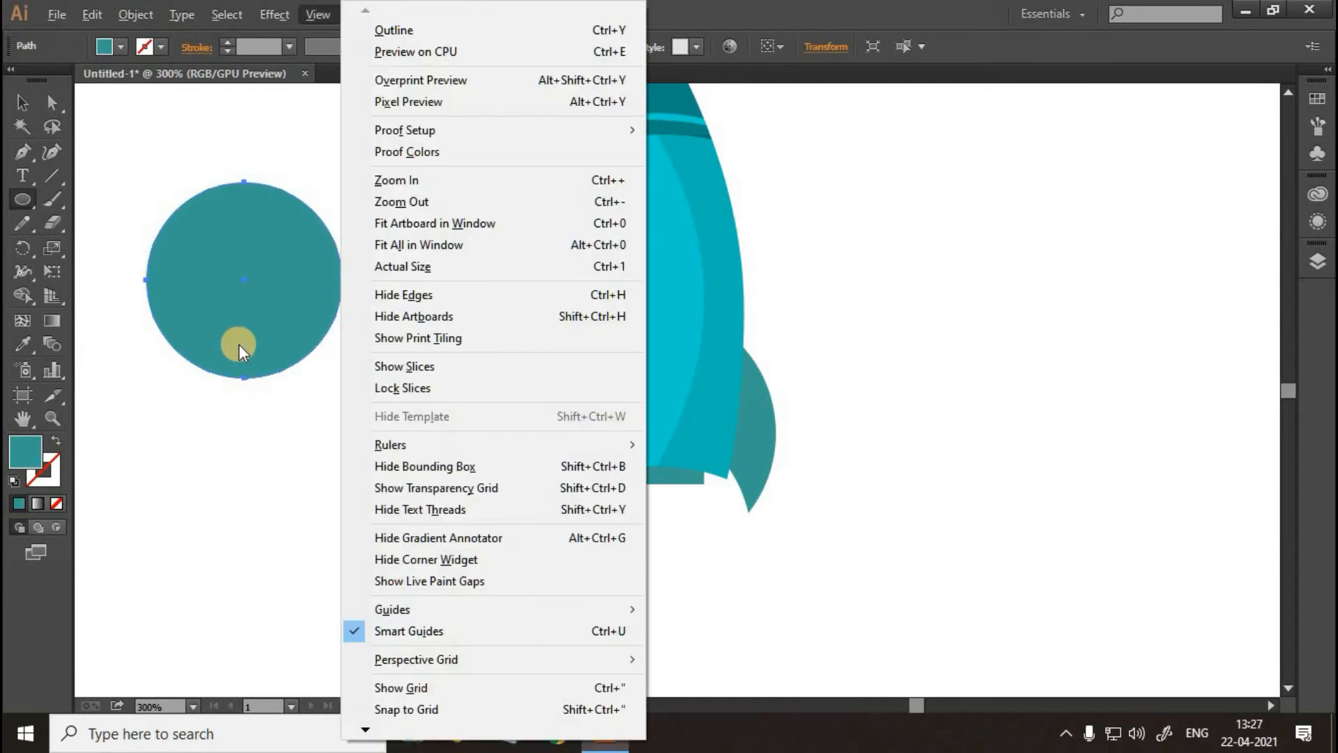
key(v)
key(v)
drag(317, 358, 354, 353)
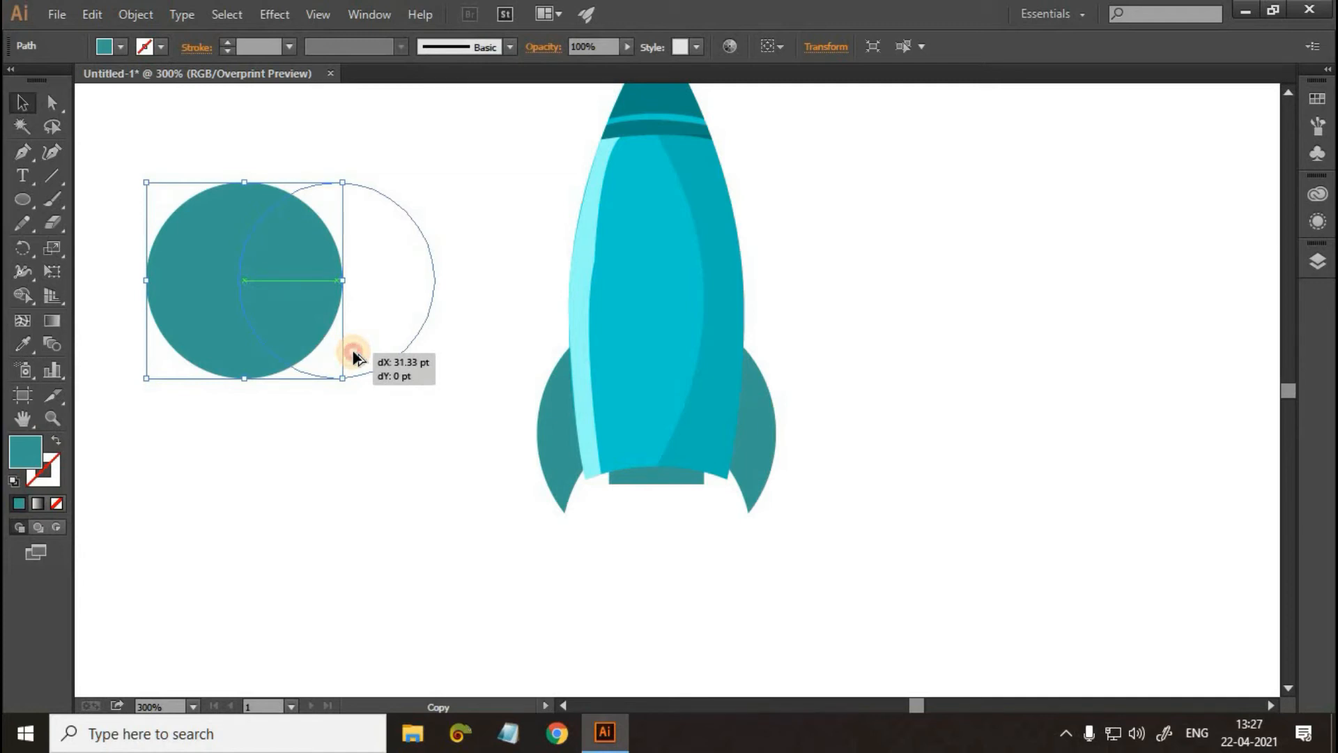
Step: Select both circles and remove the copy's outer crescent with Shape Builder, leaving the overlap as a separate lens
click(53, 102)
click(167, 155)
drag(499, 469, 150, 132)
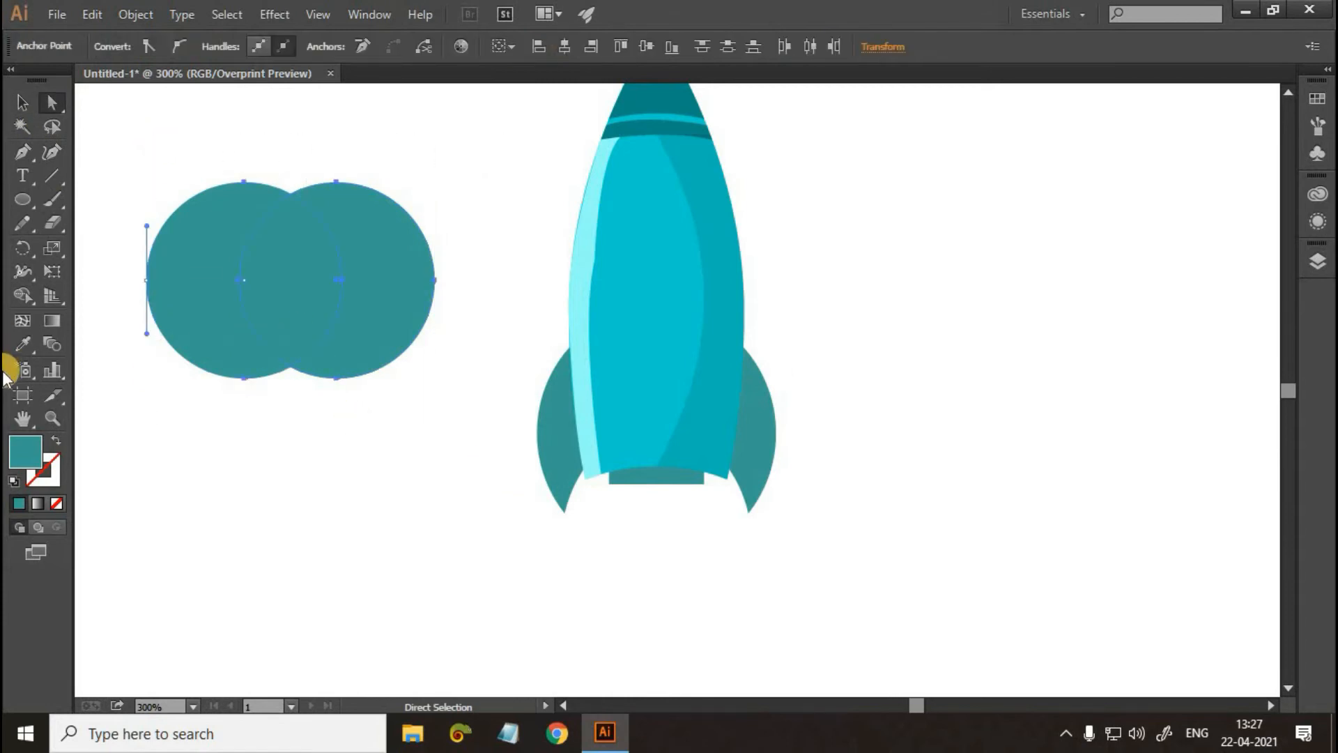
click(28, 299)
mouse_move(310, 161)
mouse_down()
mouse_move(387, 237)
mouse_move(415, 300)
mouse_move(401, 380)
mouse_up()
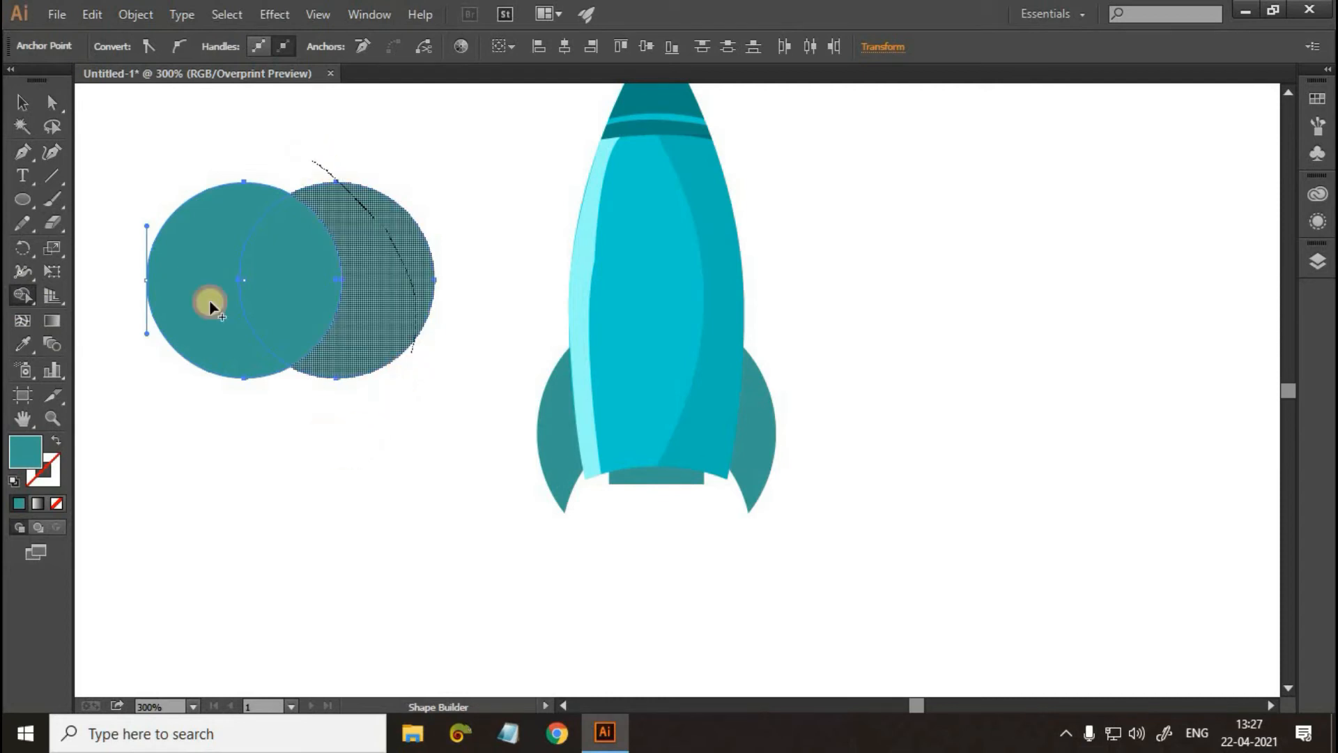
click(23, 104)
click(207, 159)
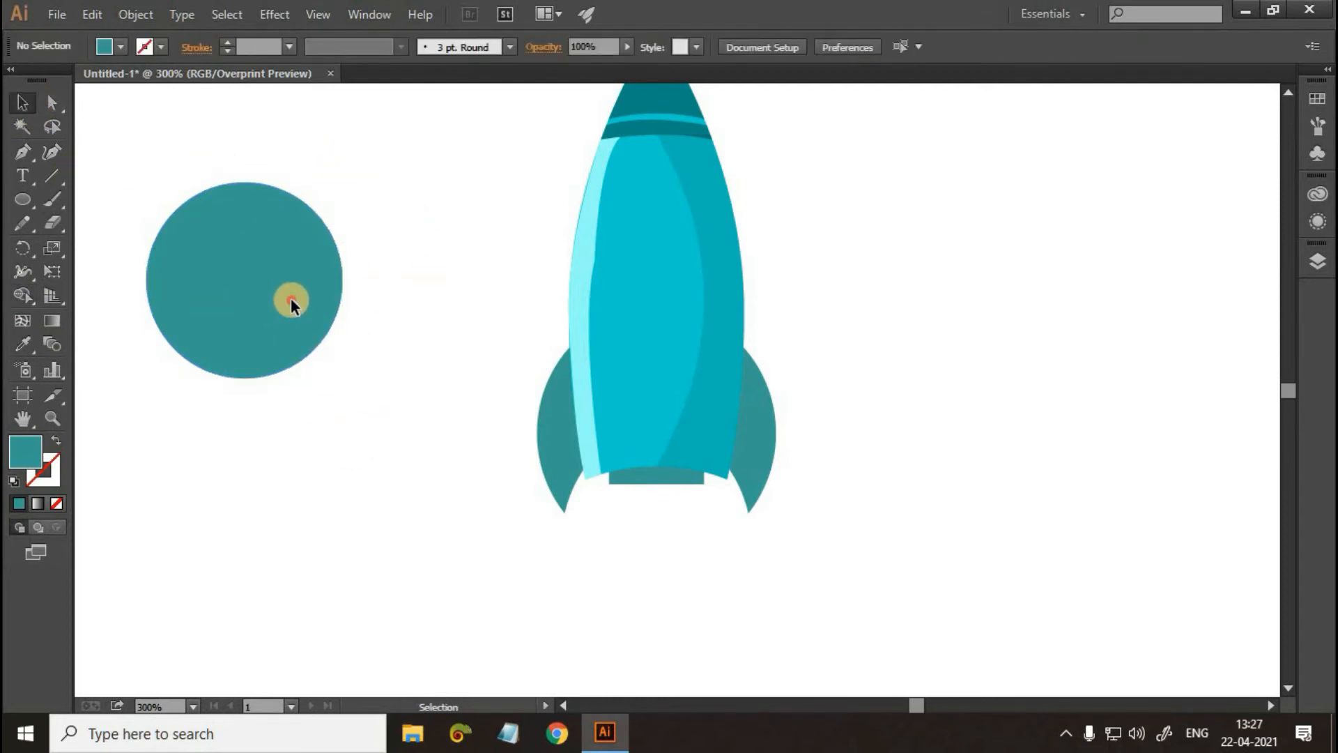
Step: Center the lens over the circle's lower part with its tip protruding, and place a copy of it beside the circle
drag(407, 323, 352, 491)
drag(327, 336, 248, 340)
drag(336, 481, 442, 295)
Step: Cut the overlapping lens out of the circle with Shape Builder, leaving a pointed notch in its lower part
drag(115, 132, 307, 392)
click(23, 295)
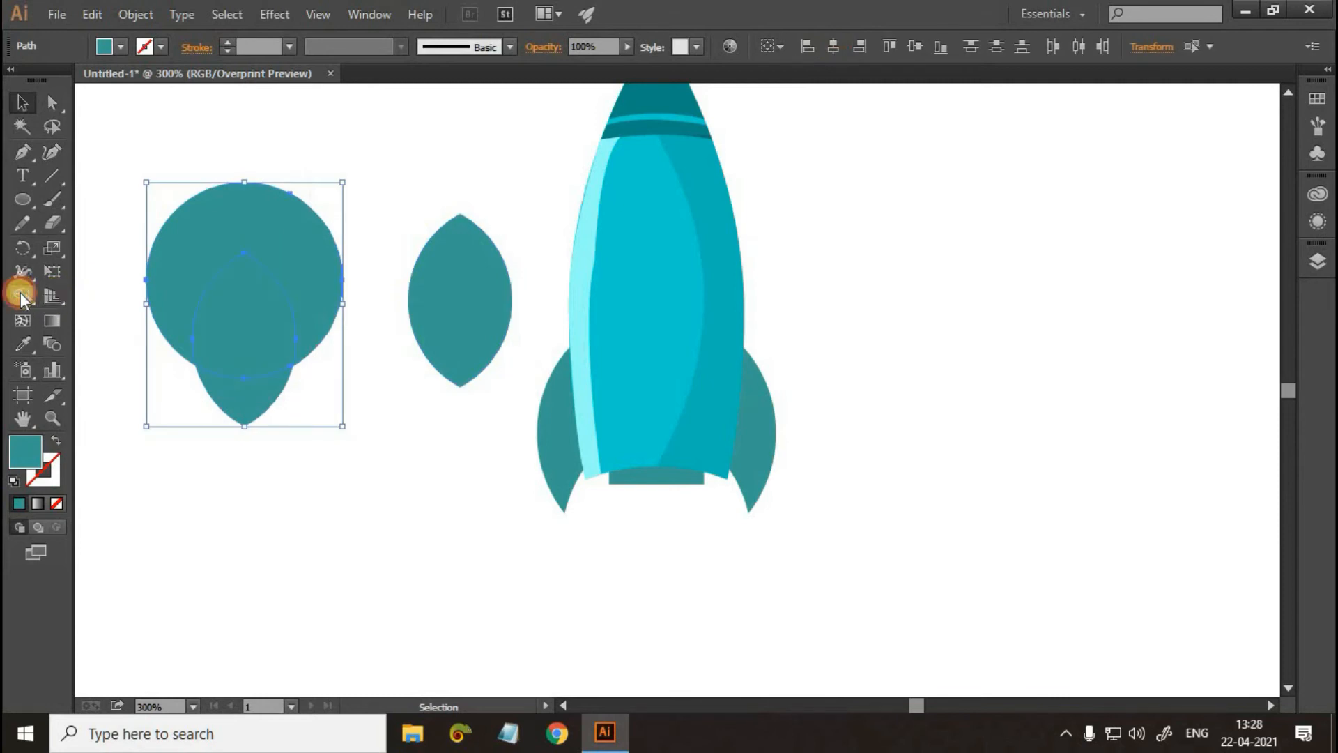
drag(245, 428, 245, 280)
click(18, 104)
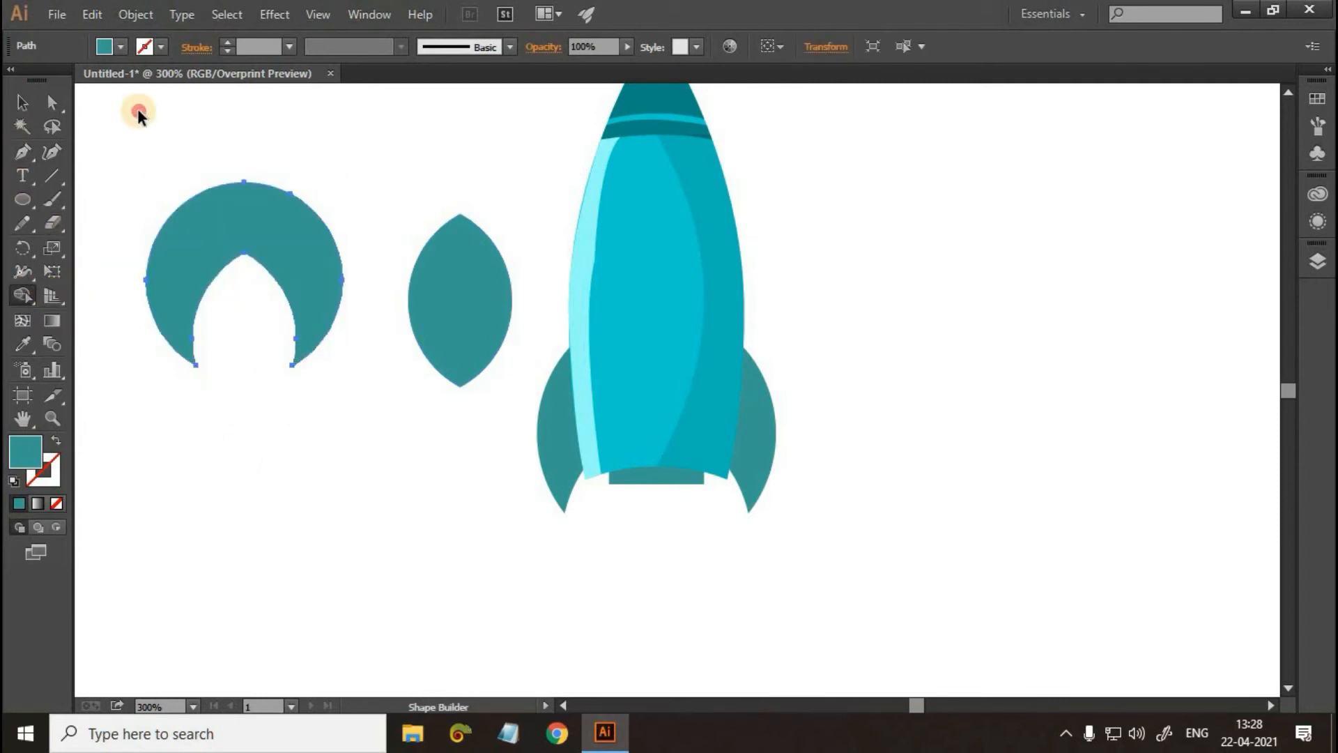
click(369, 288)
Step: Make the spare lens narrower and move it into the middle of the notch in the circle
click(499, 275)
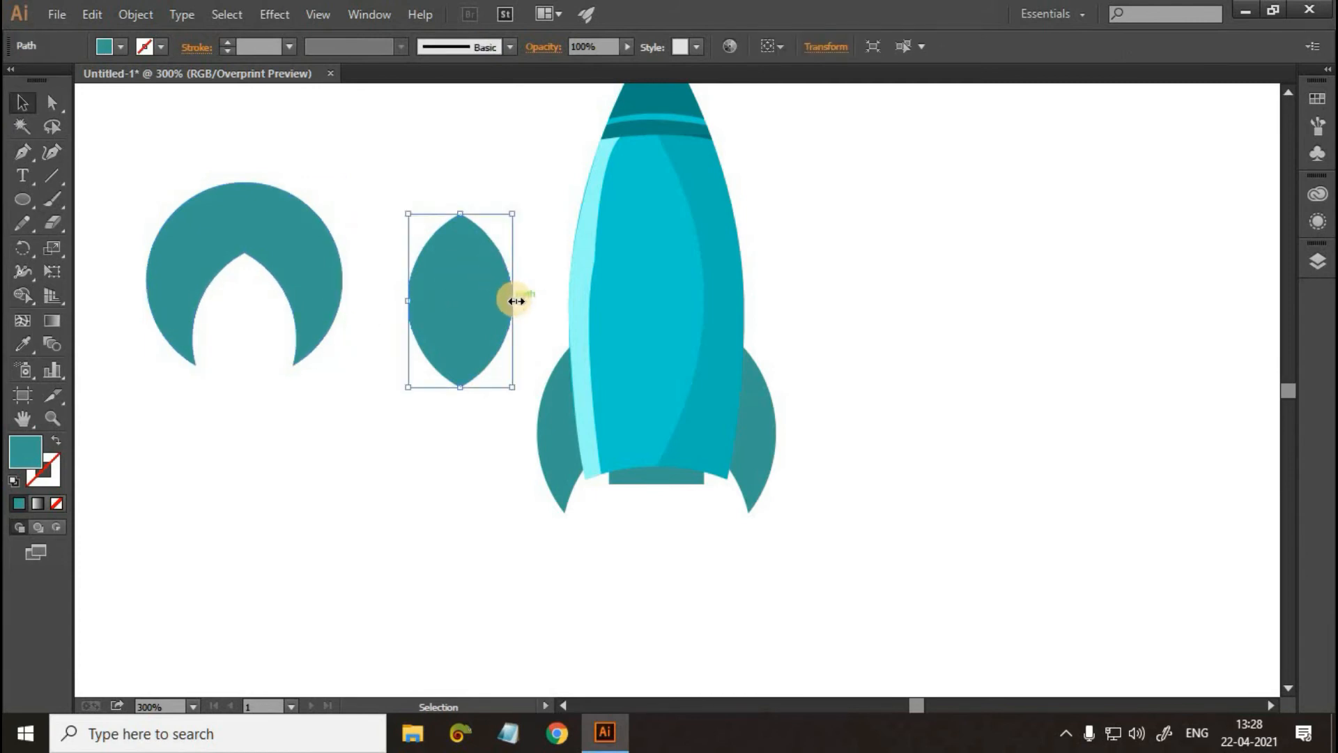
drag(516, 301, 226, 322)
click(291, 310)
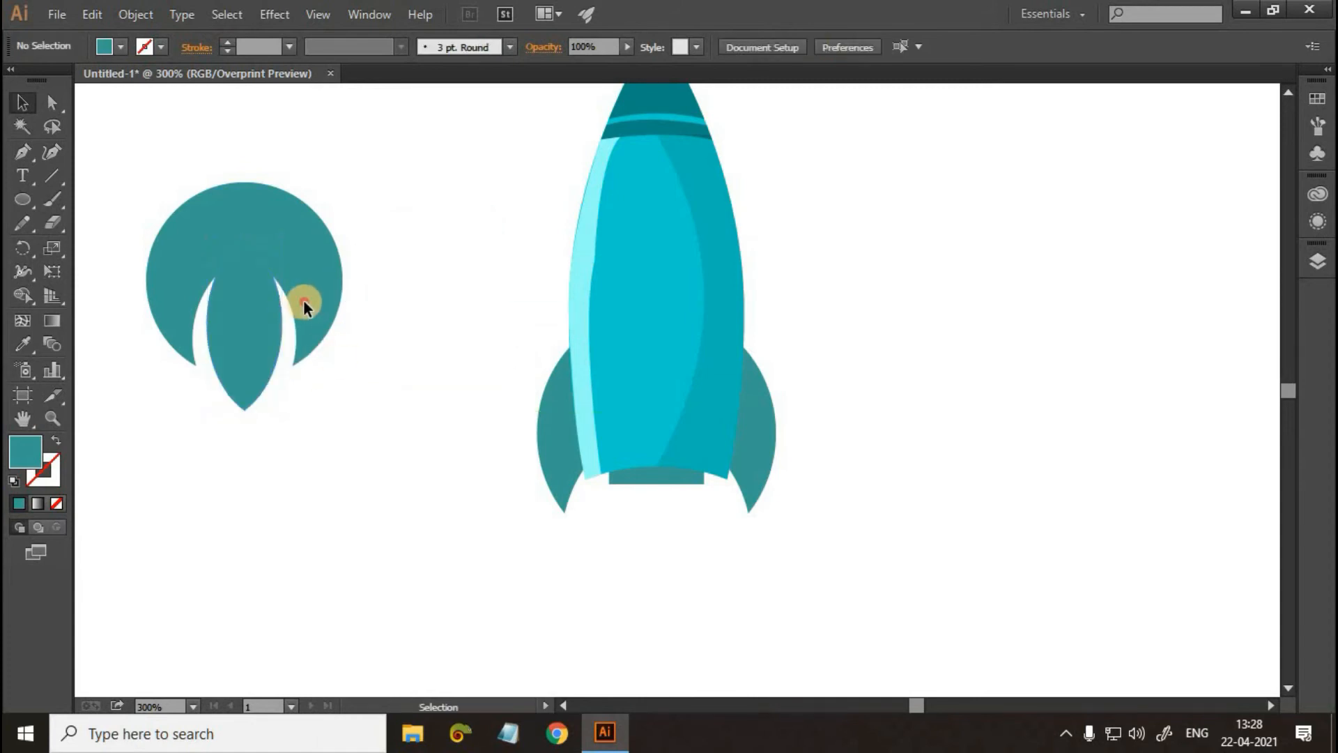
Step: Stretch the notched outer shape downward and extend the central lens lower inside the notch to form a flame
click(196, 236)
click(216, 148)
drag(244, 365, 244, 442)
click(245, 414)
click(241, 418)
click(242, 420)
click(399, 413)
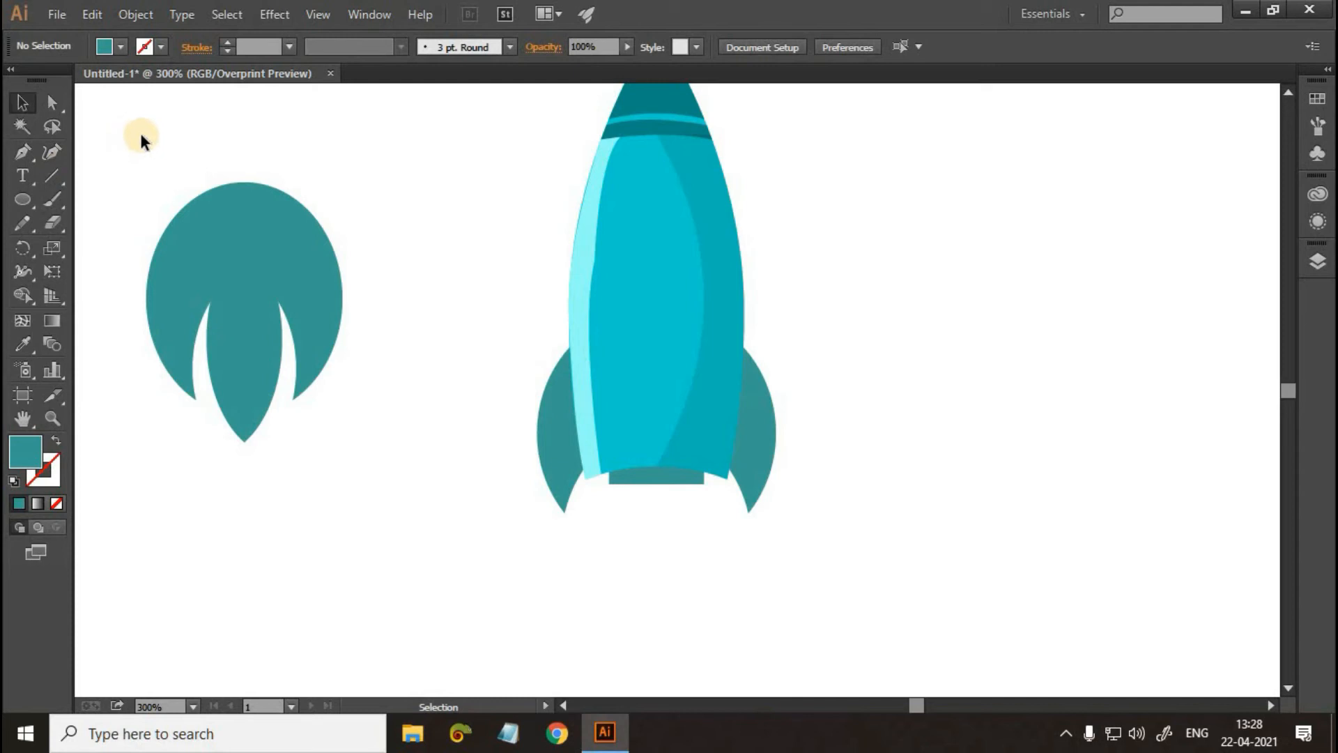
Step: Unite the notched outer shape and the central lens into one flame shape with Pathfinder
drag(140, 135, 366, 452)
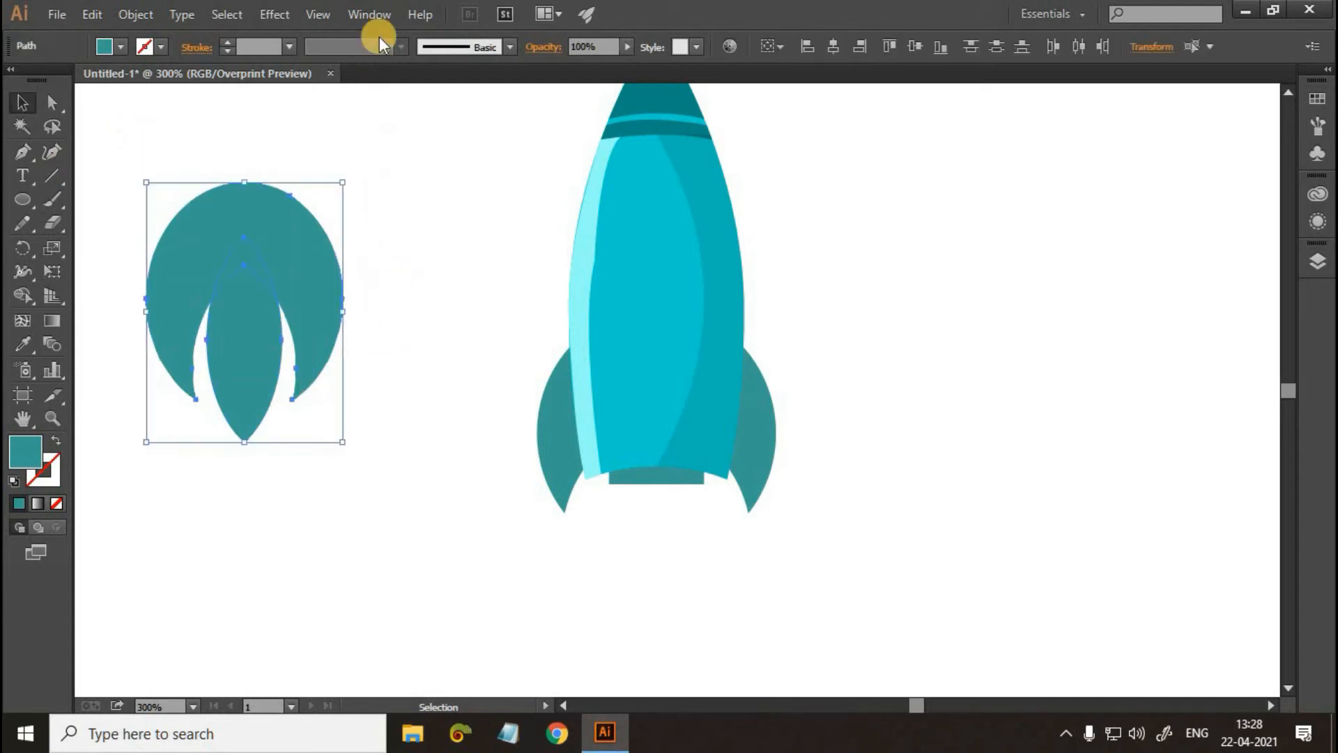
click(378, 18)
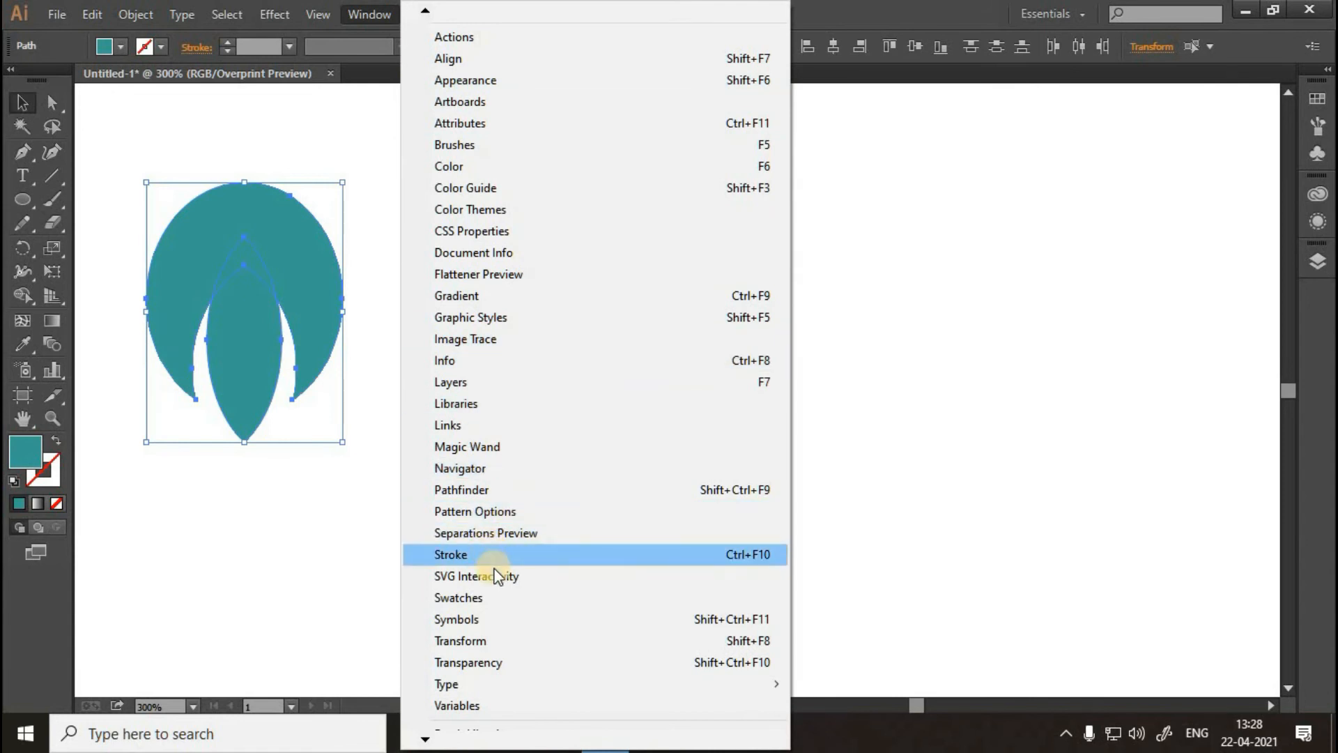
click(500, 491)
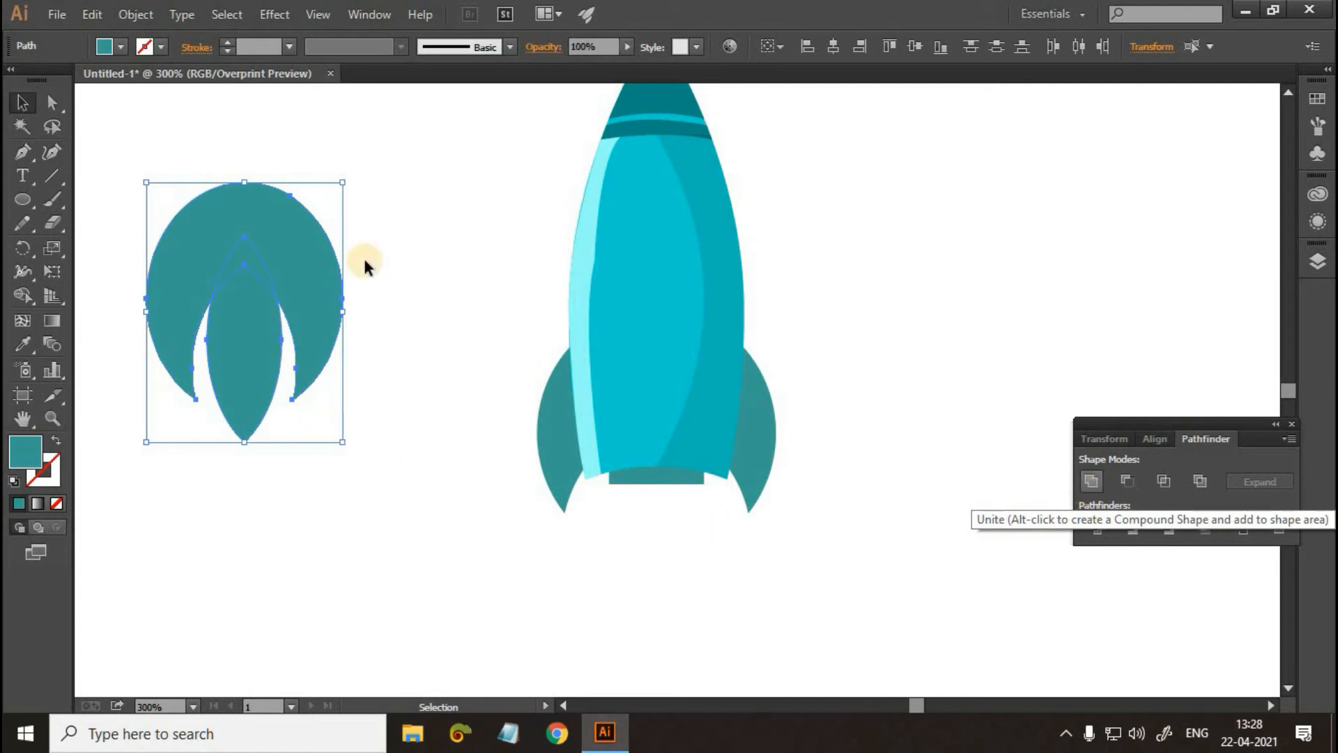
click(413, 227)
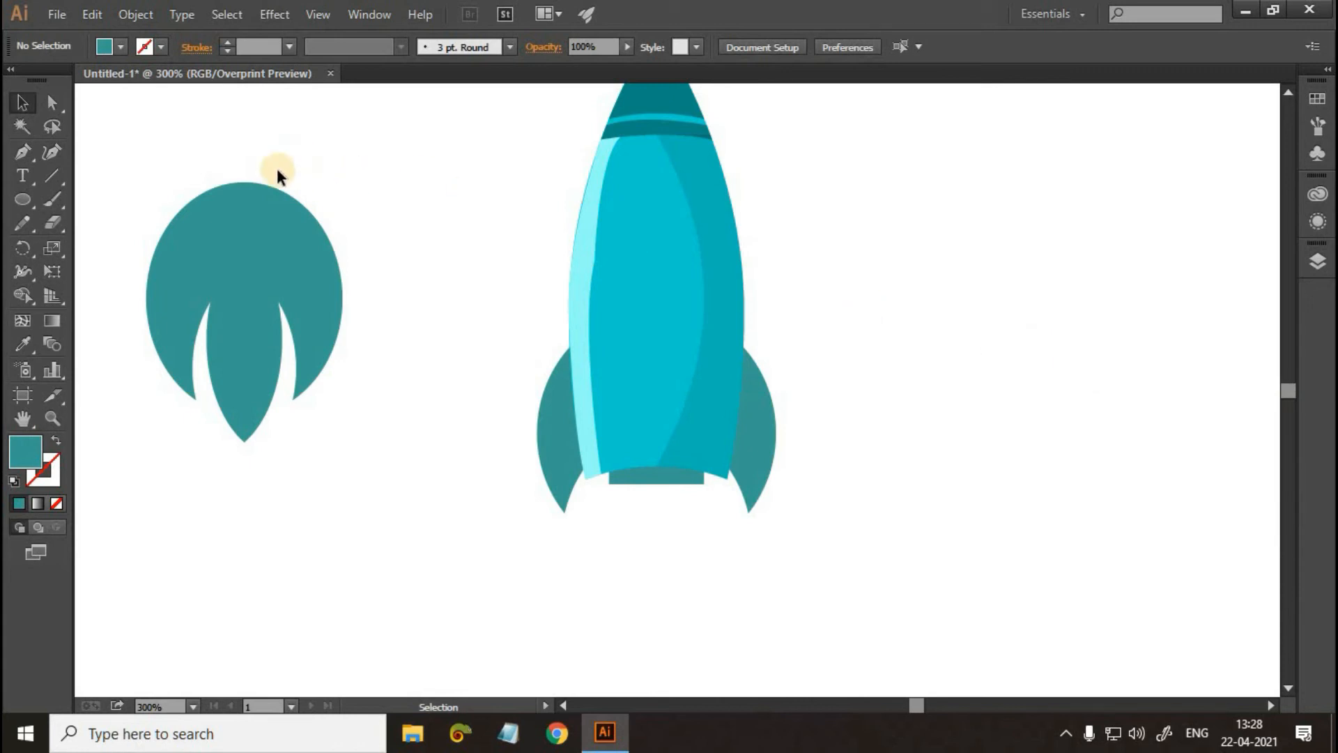
Step: Create an inward offset copy of the flame shape with Offset Path
click(279, 257)
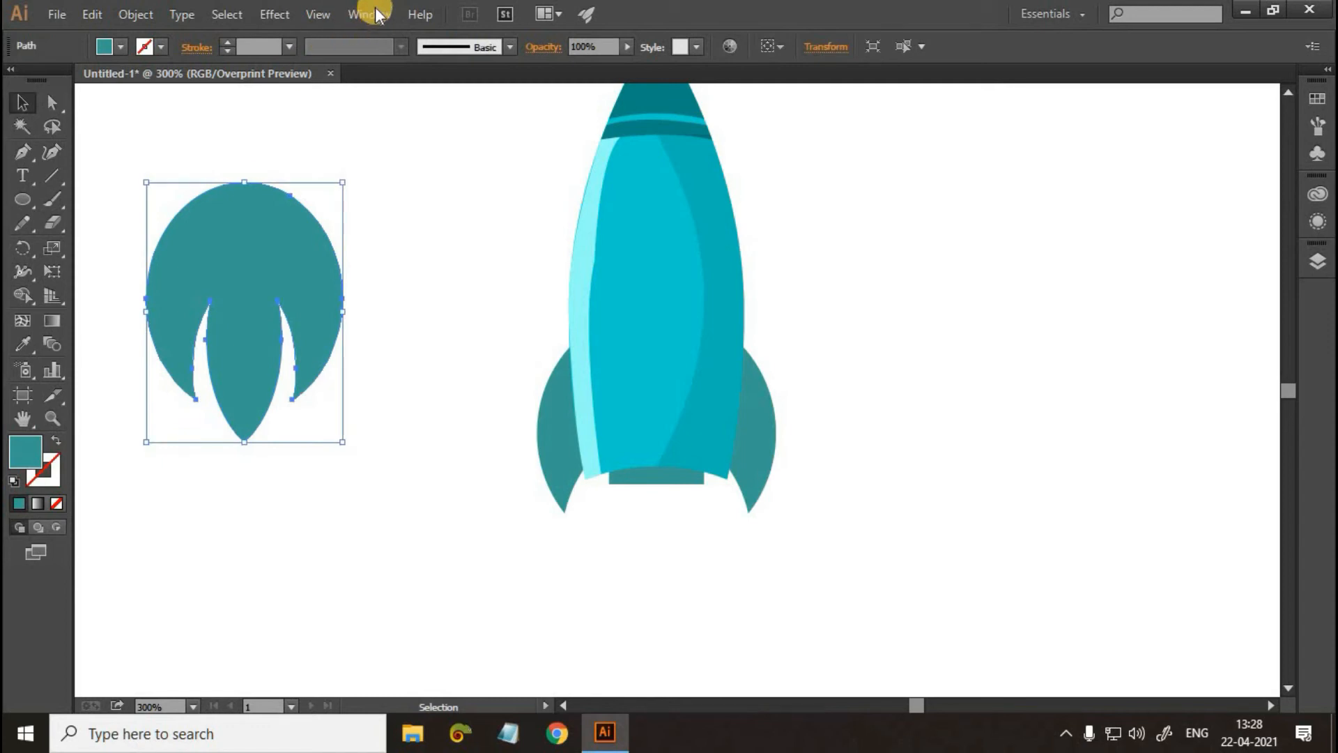
click(135, 14)
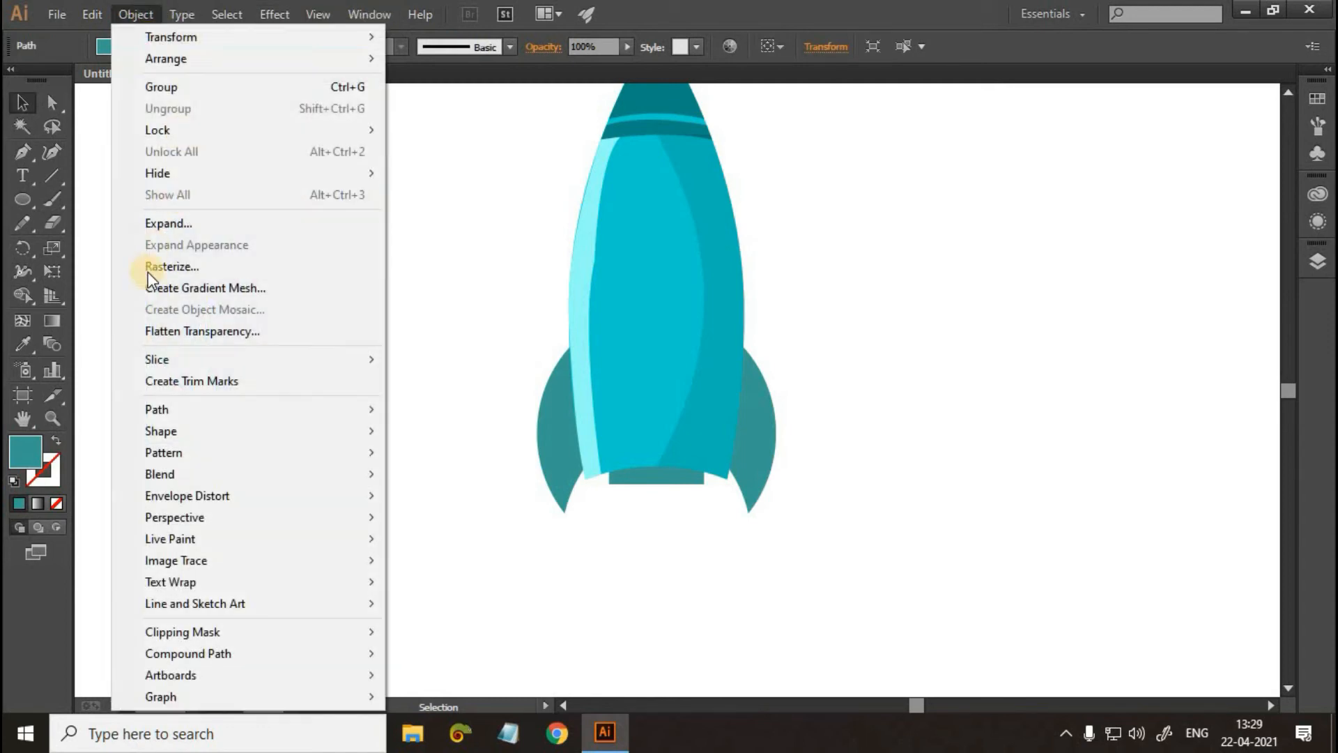
mouse_move(174, 410)
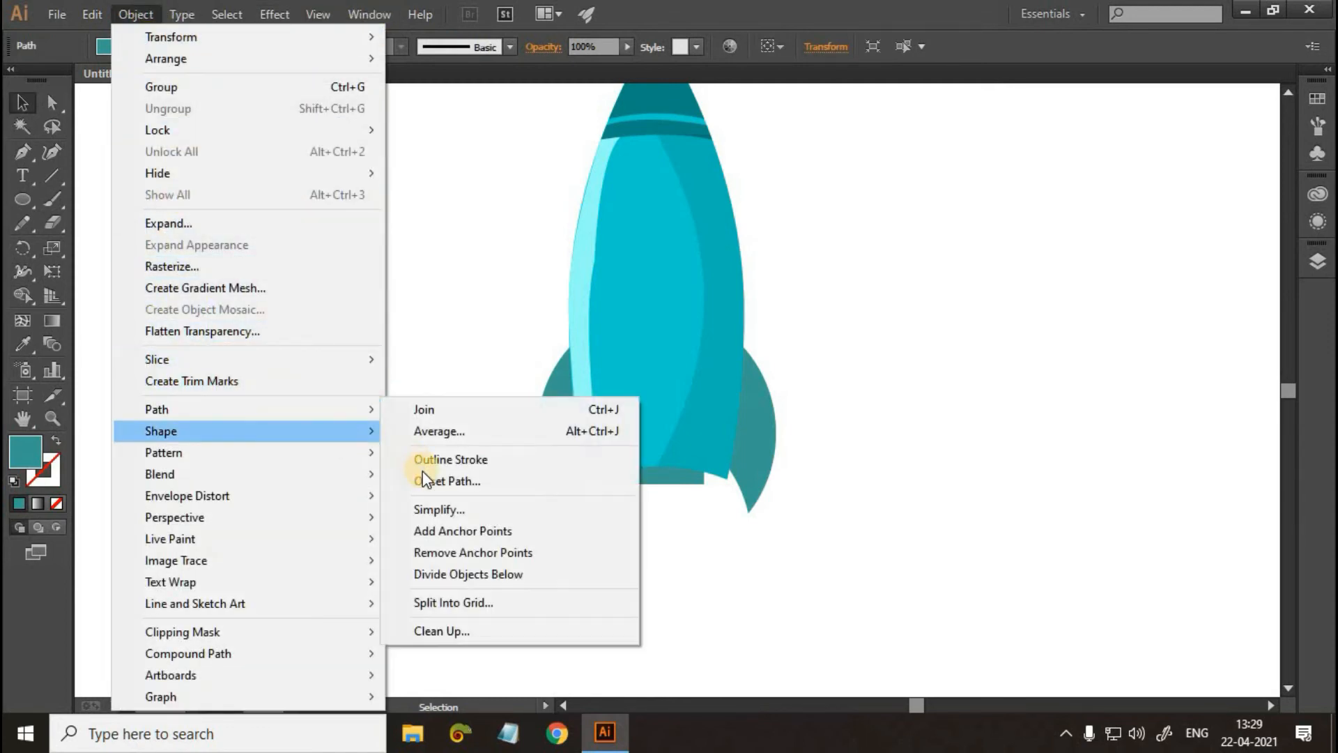
click(440, 481)
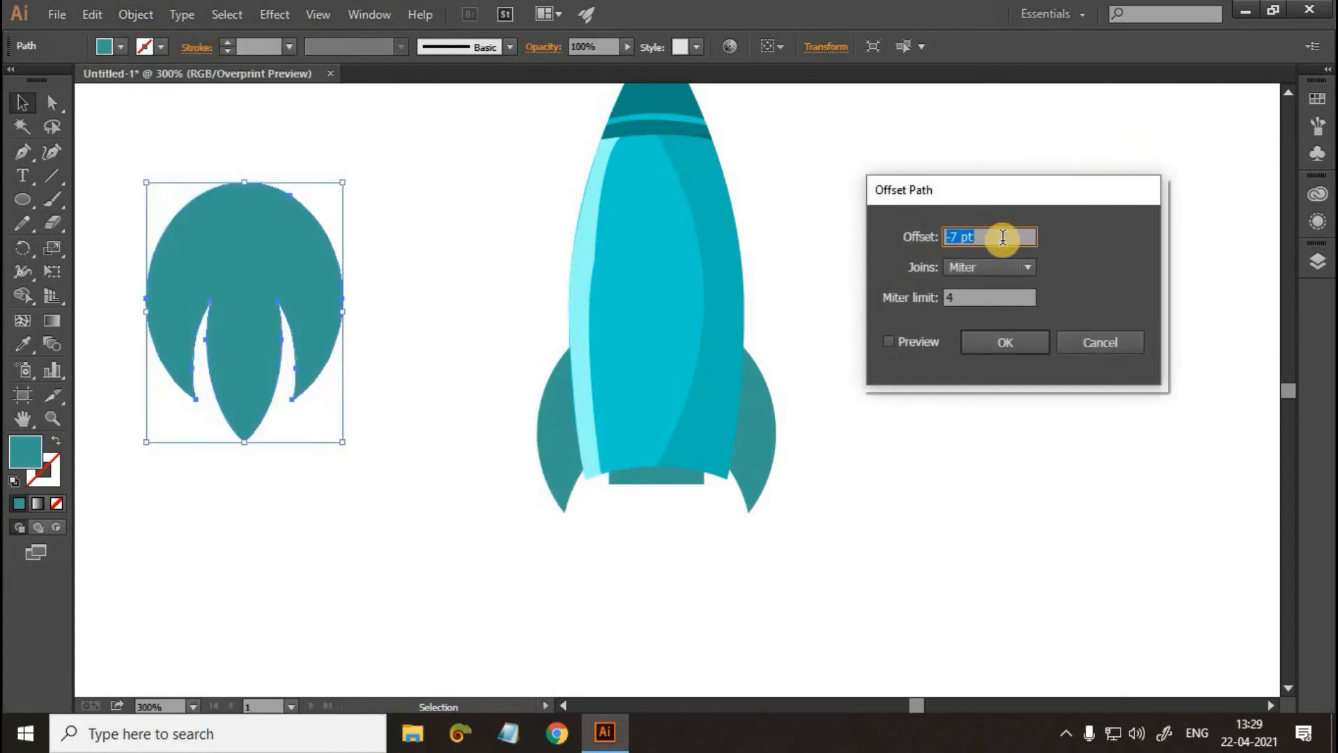
scroll(1001, 236, down, 3)
scroll(997, 237, down, 2)
key(Return)
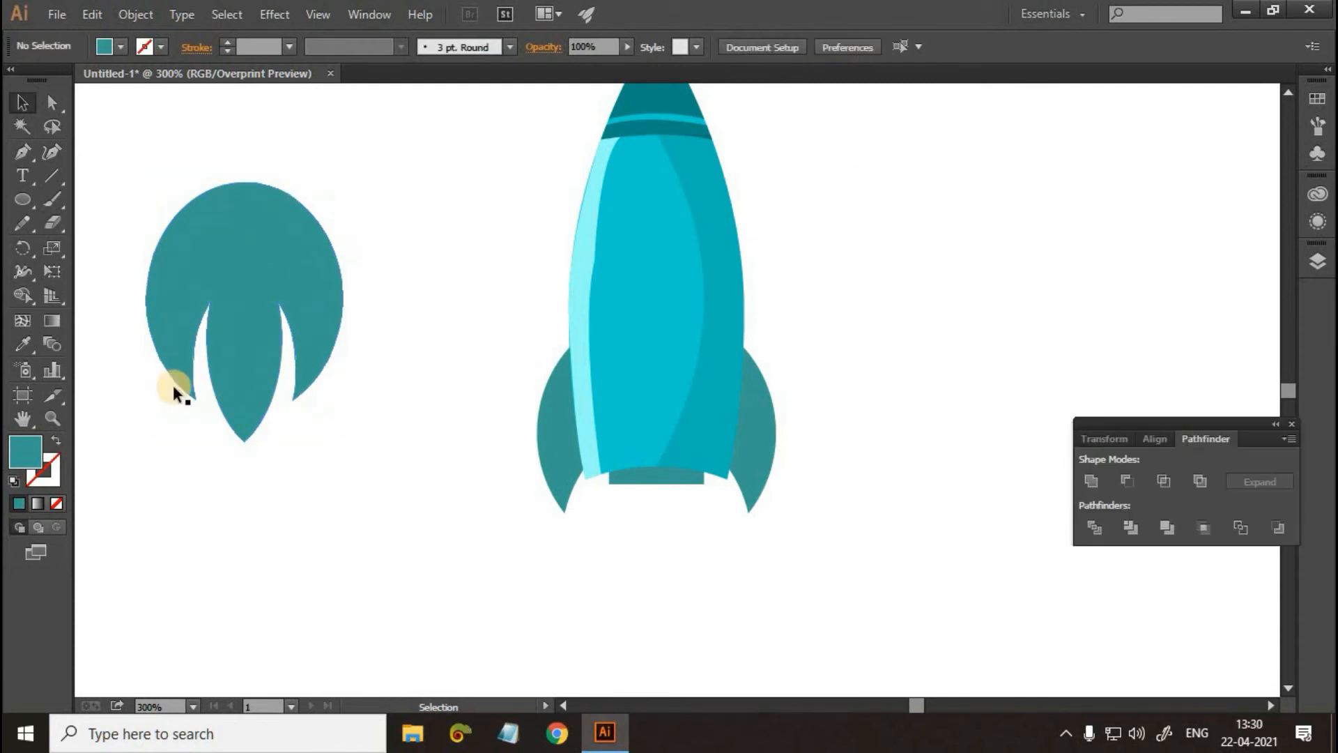
Step: Fill the outer flame shape with orange #EFAB00
click(242, 428)
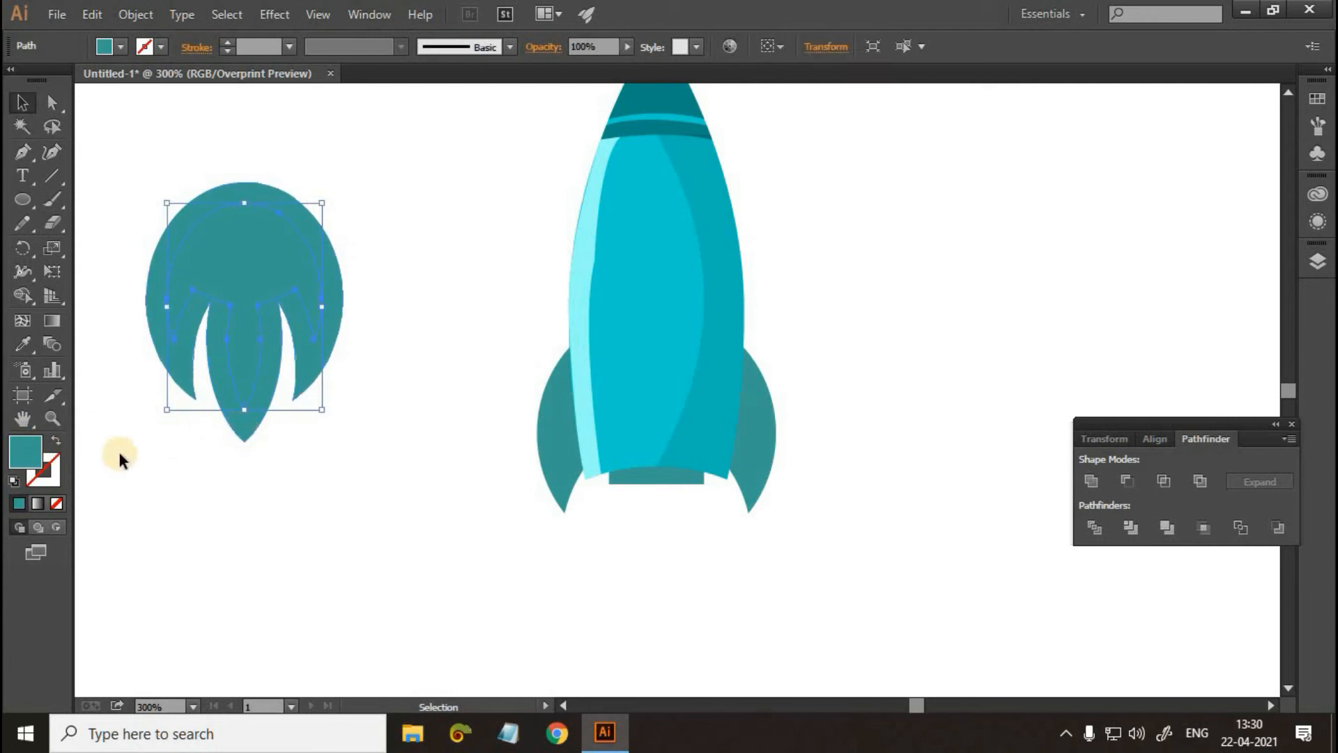
double_click(21, 450)
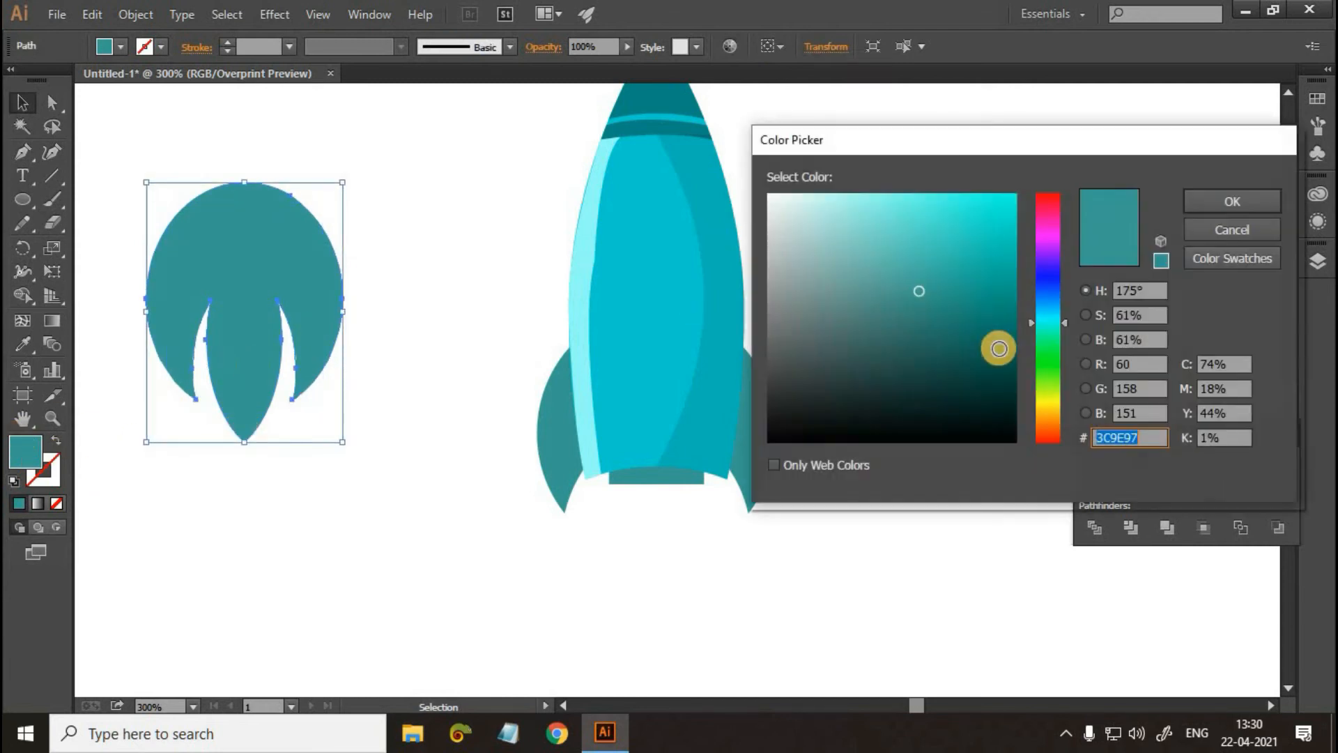
drag(1045, 380, 1045, 413)
drag(955, 305, 1029, 198)
click(1263, 195)
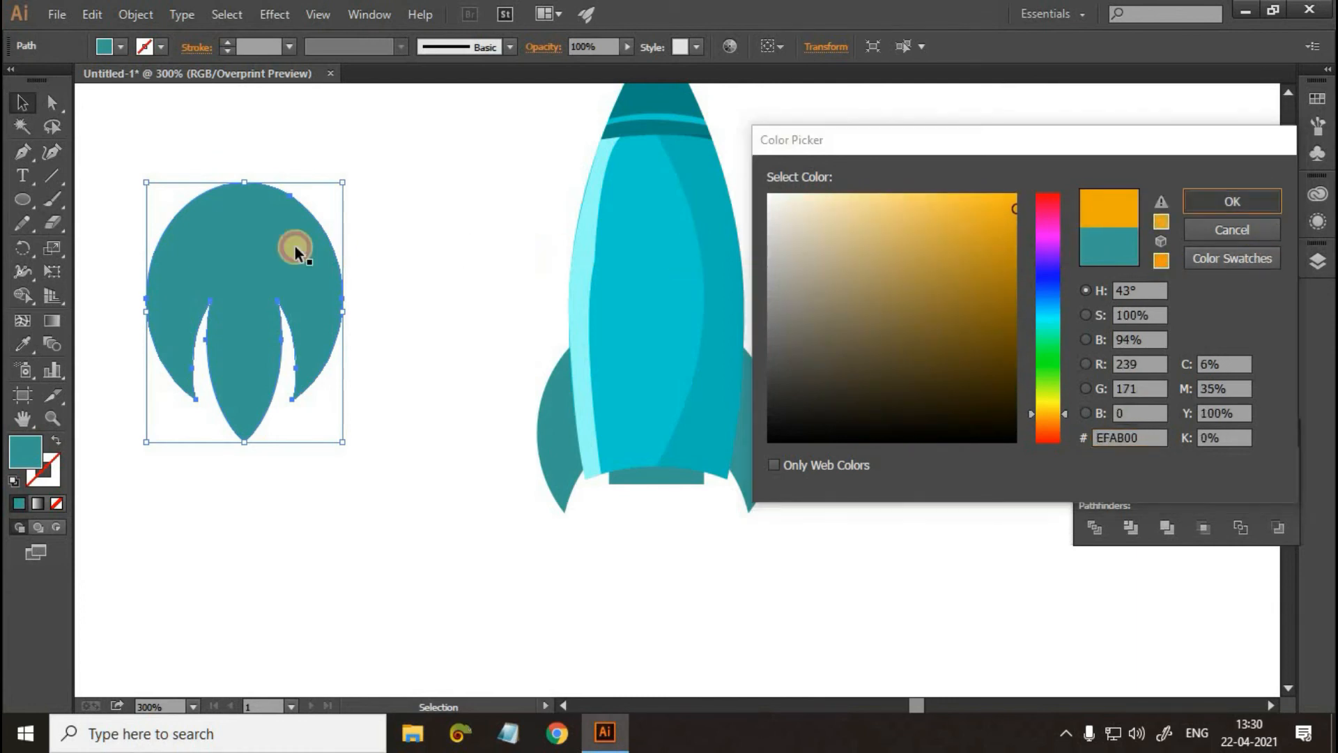
Step: Fill the inner flame shape with bright yellow
click(196, 233)
double_click(32, 454)
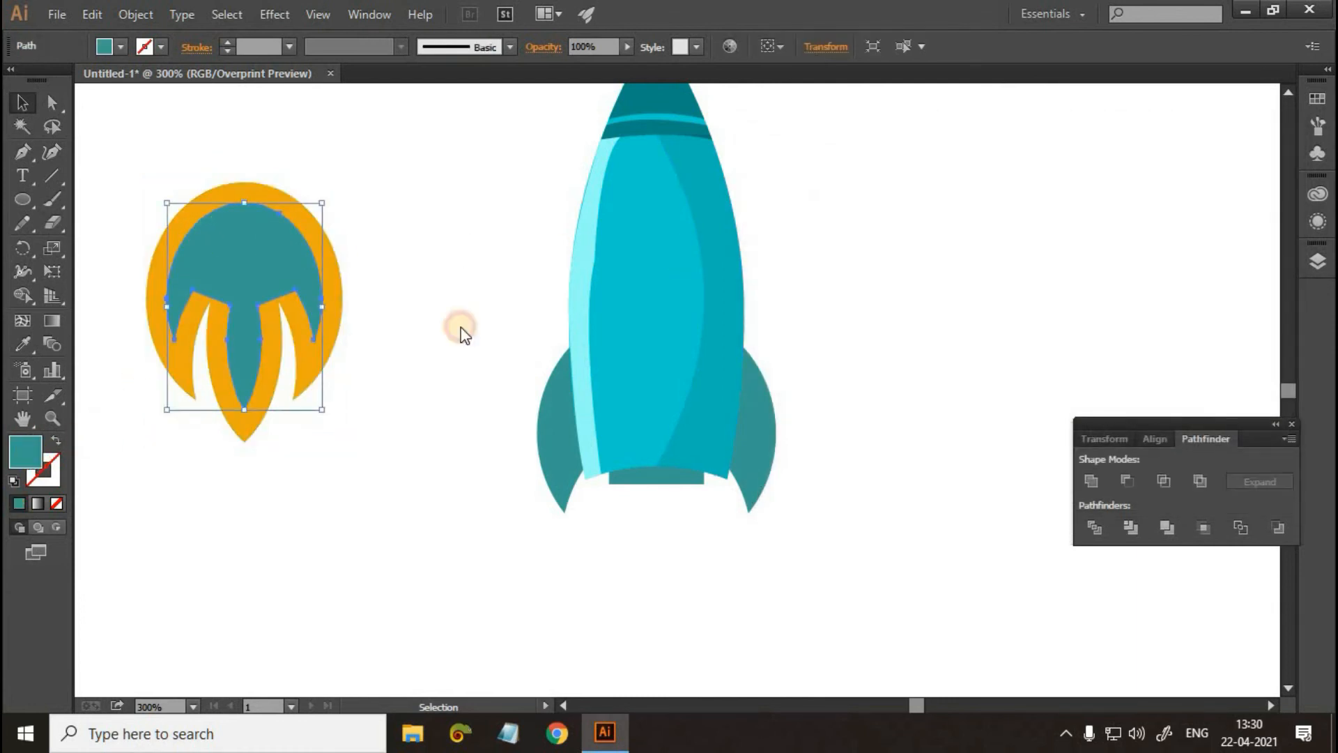
drag(1051, 399, 1051, 404)
drag(989, 218, 992, 209)
click(1228, 198)
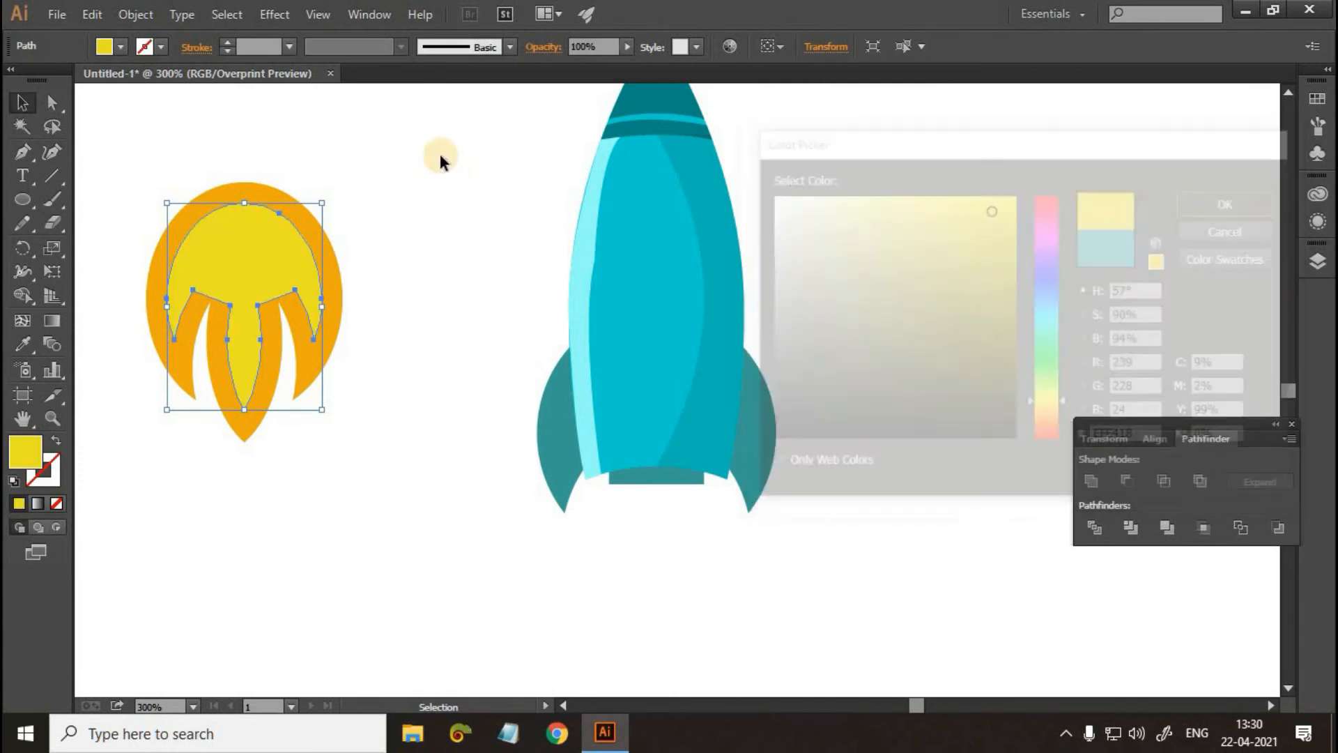
click(127, 123)
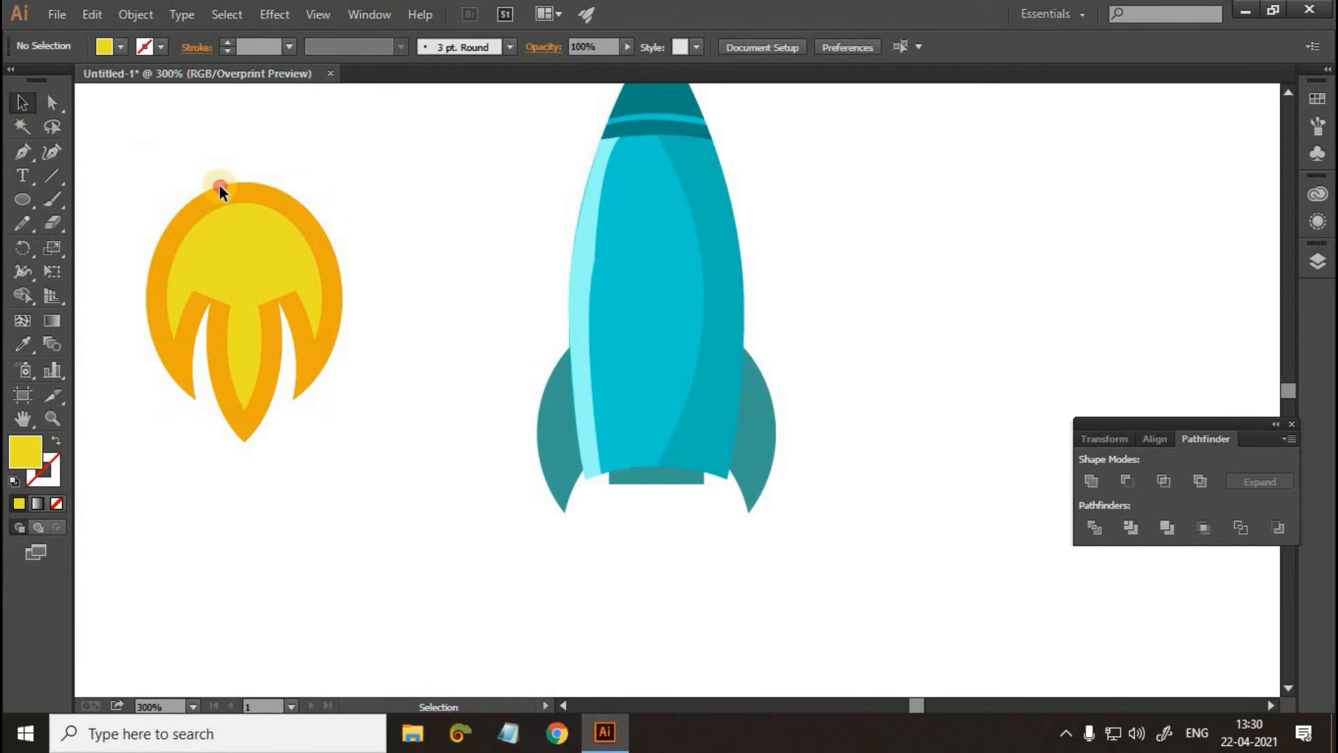
Step: Group the two flame shapes, scale the group down and place it centred over the rocket's nozzle
drag(132, 124, 348, 345)
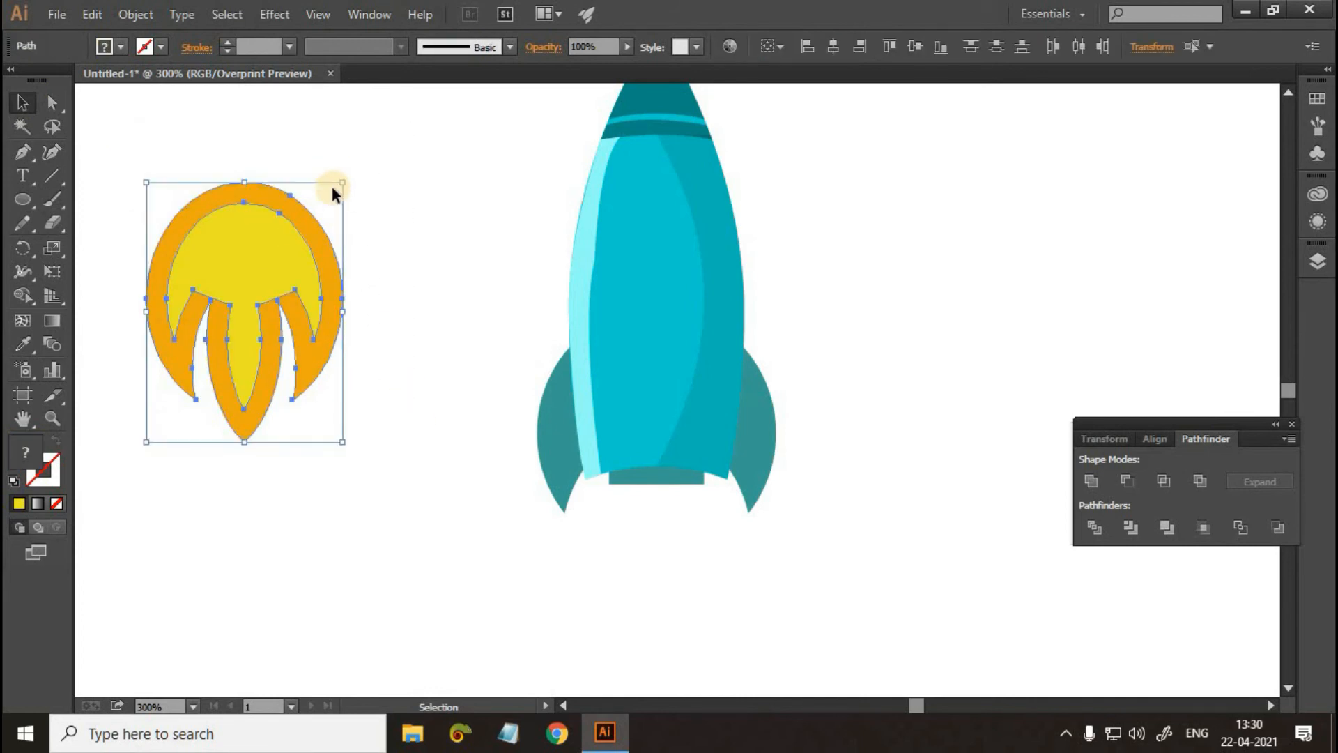
right_click(297, 231)
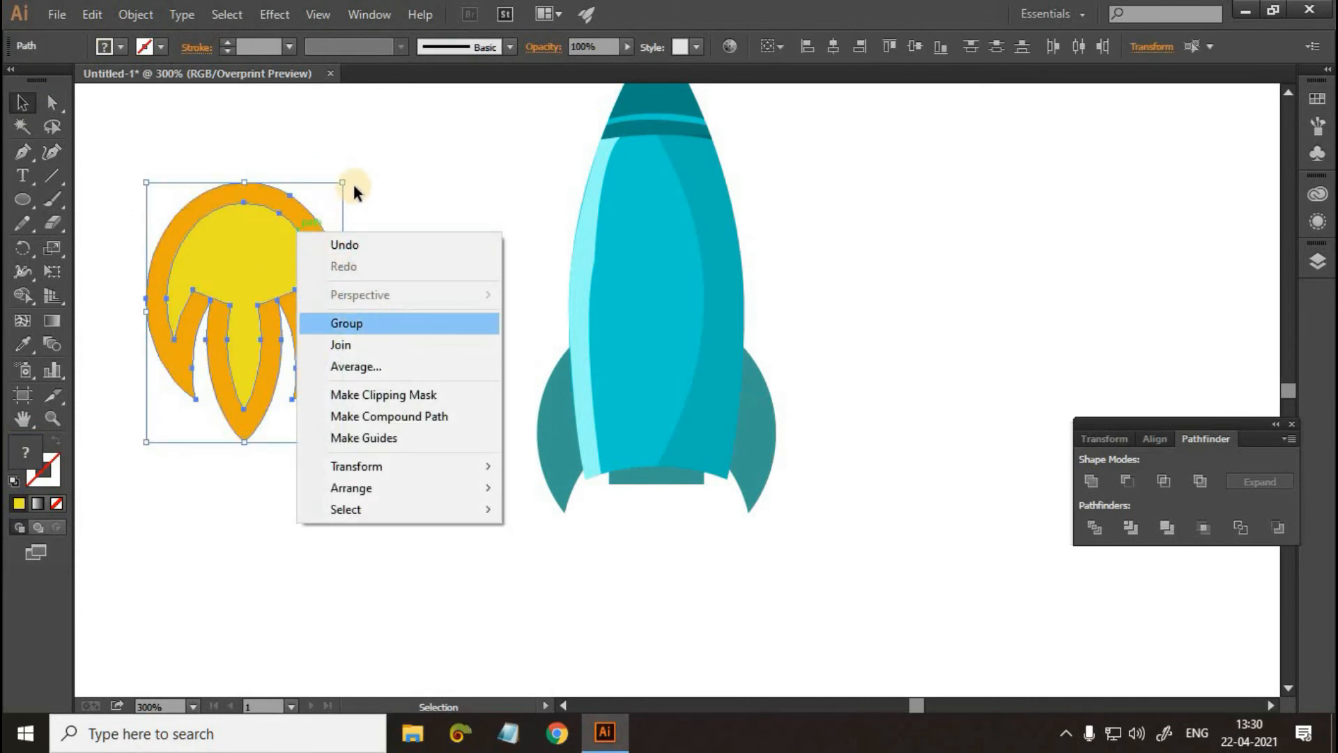
key(Return)
drag(697, 453, 727, 443)
key(ctrl+shift+a)
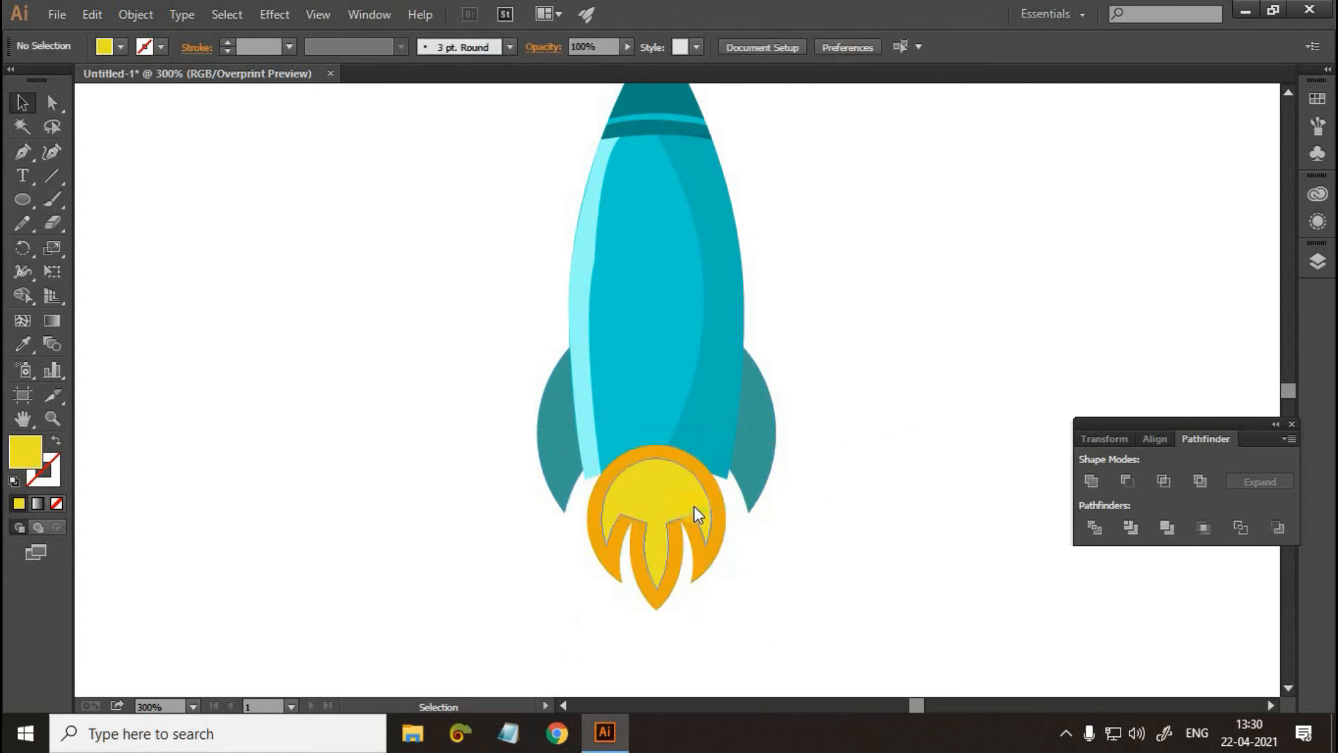
Step: Send the flame group to the back behind the nozzle and scale it down slightly
right_click(680, 512)
click(647, 499)
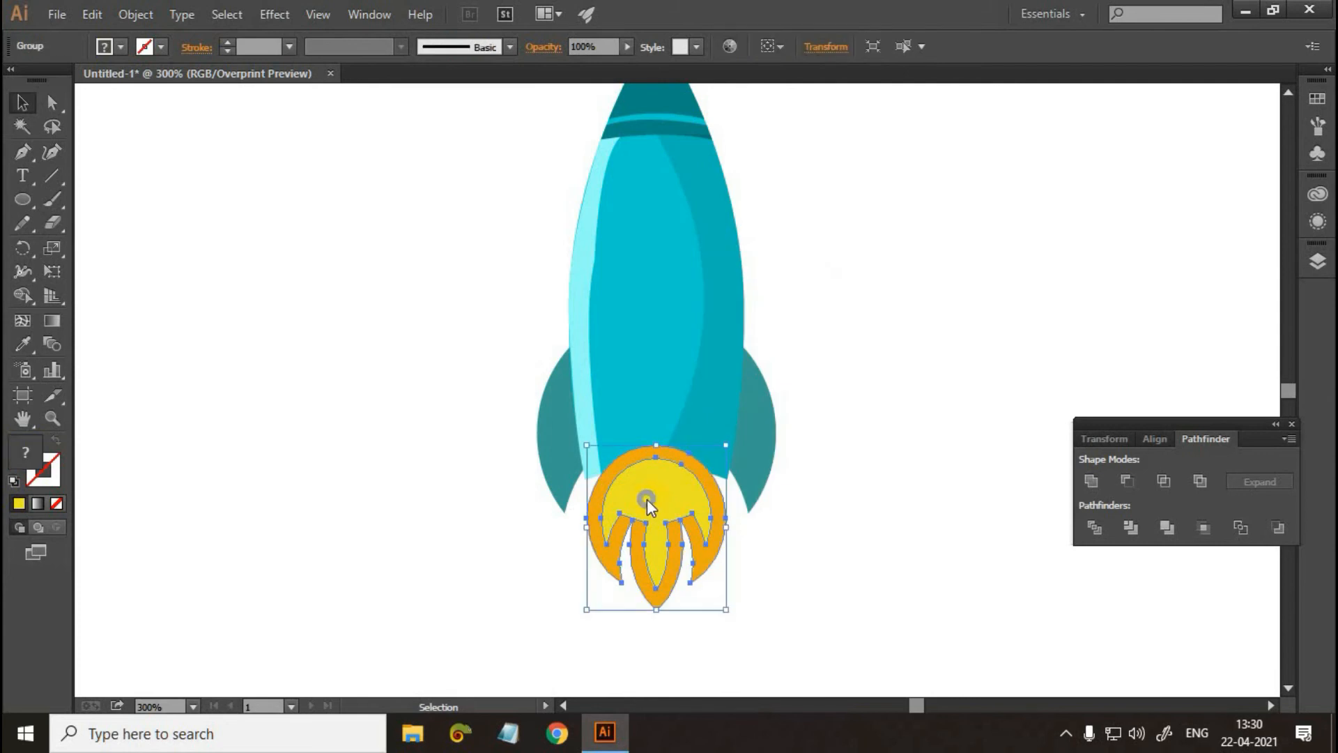
right_click(731, 636)
mouse_move(725, 656)
click(891, 631)
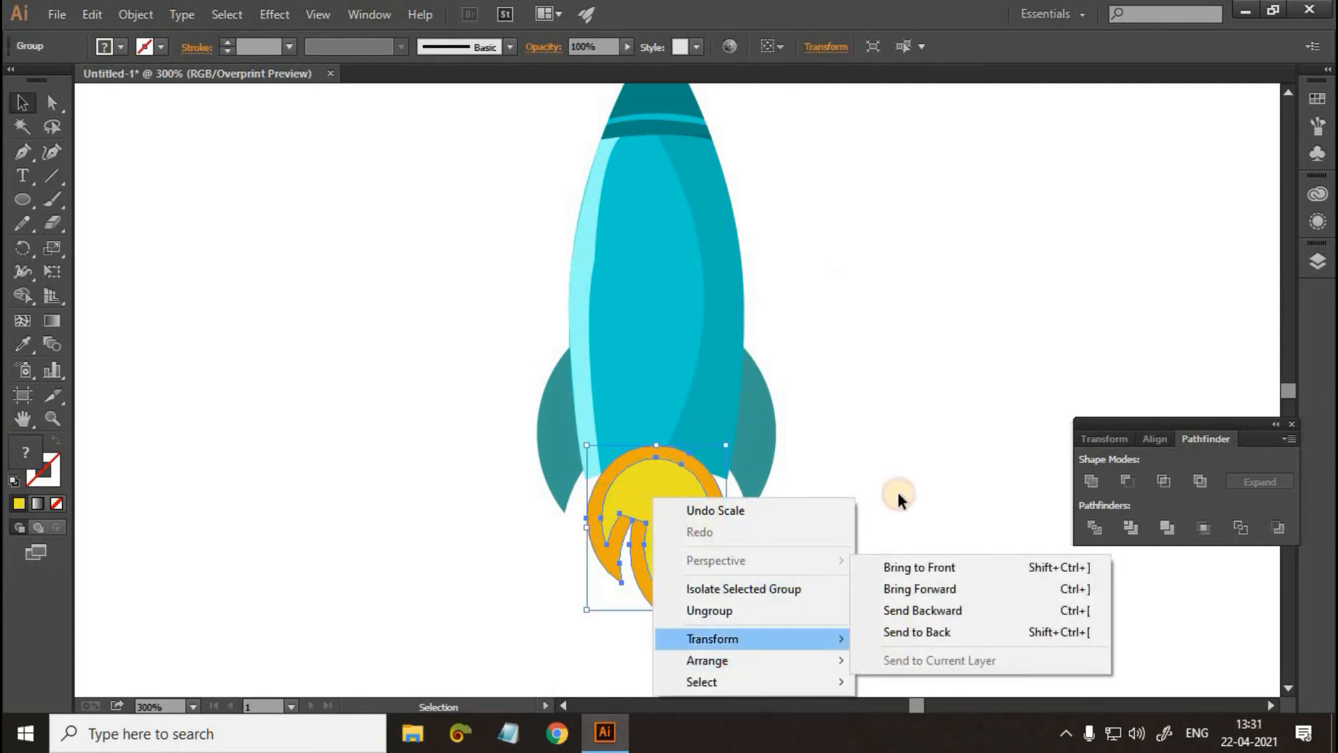
click(896, 488)
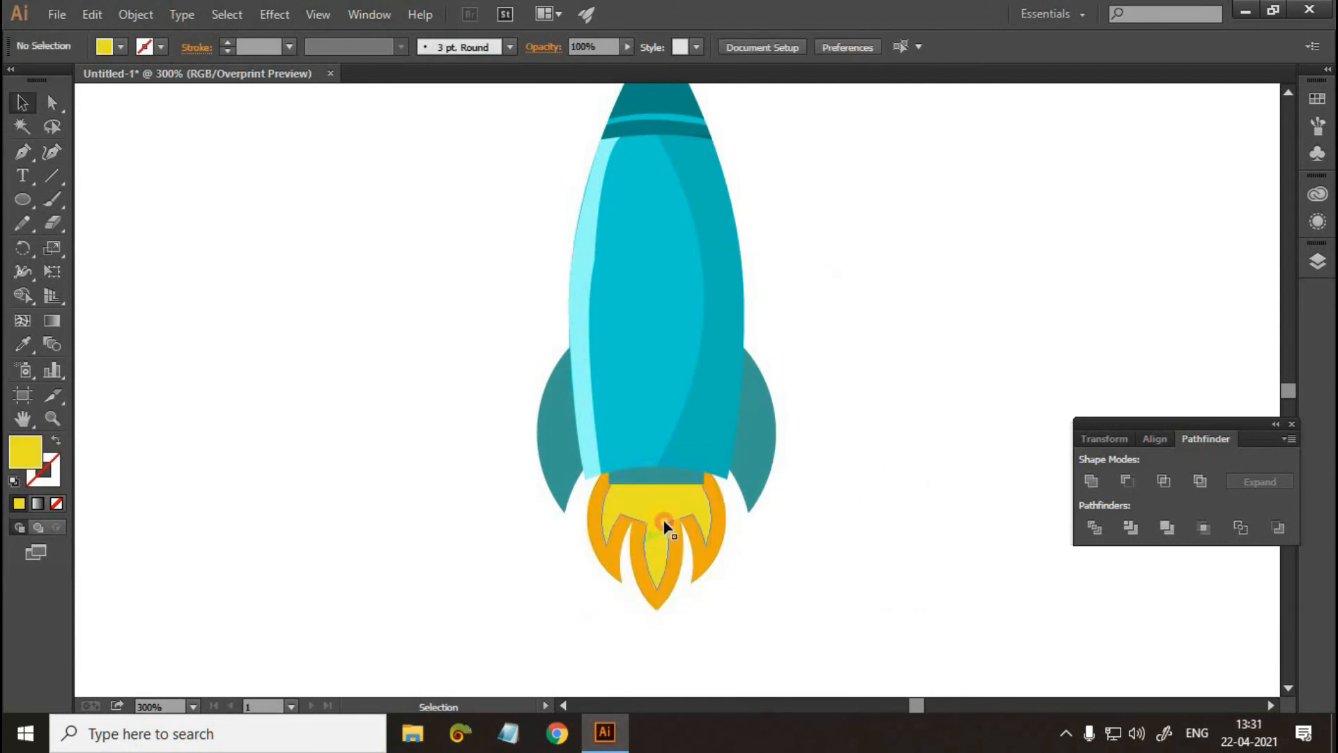
drag(736, 631, 711, 601)
click(843, 499)
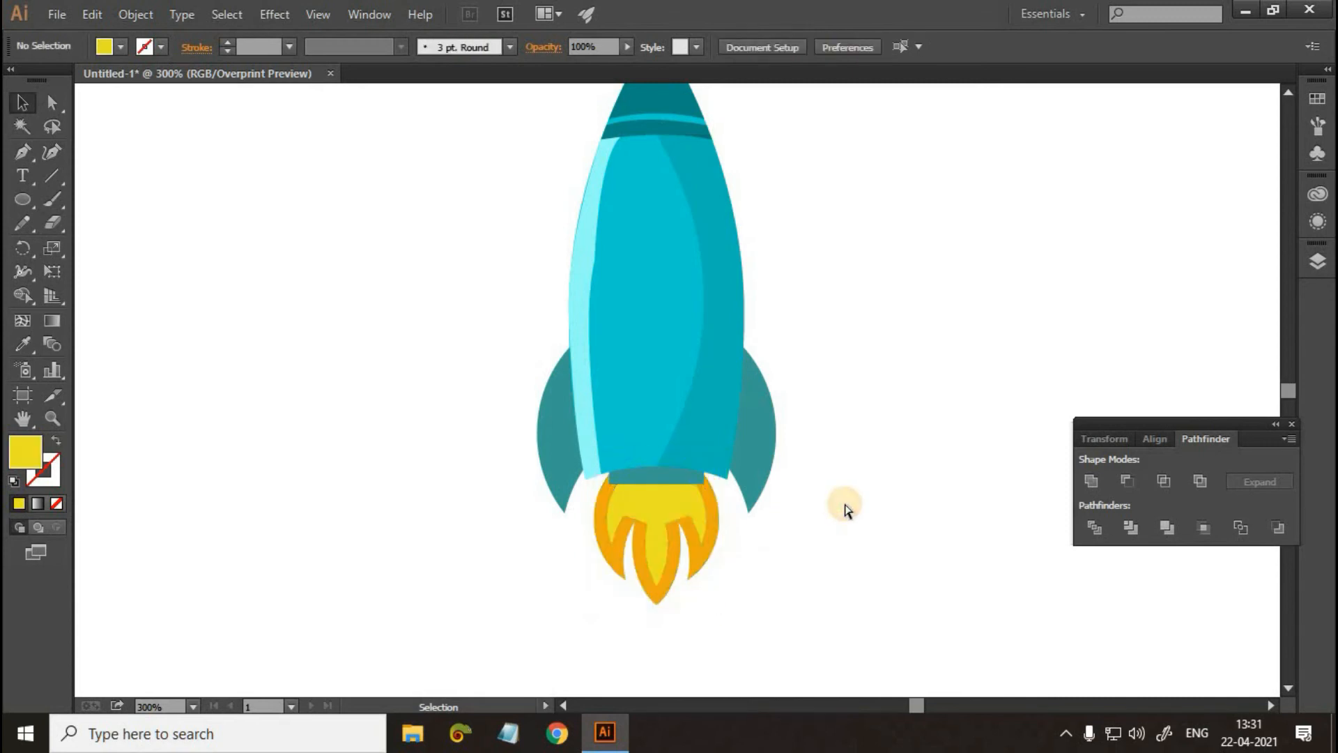
Step: Draw two circular windows on the rocket body, a larger one above a smaller one, and centre them on its axis
key(ctrl+minus)
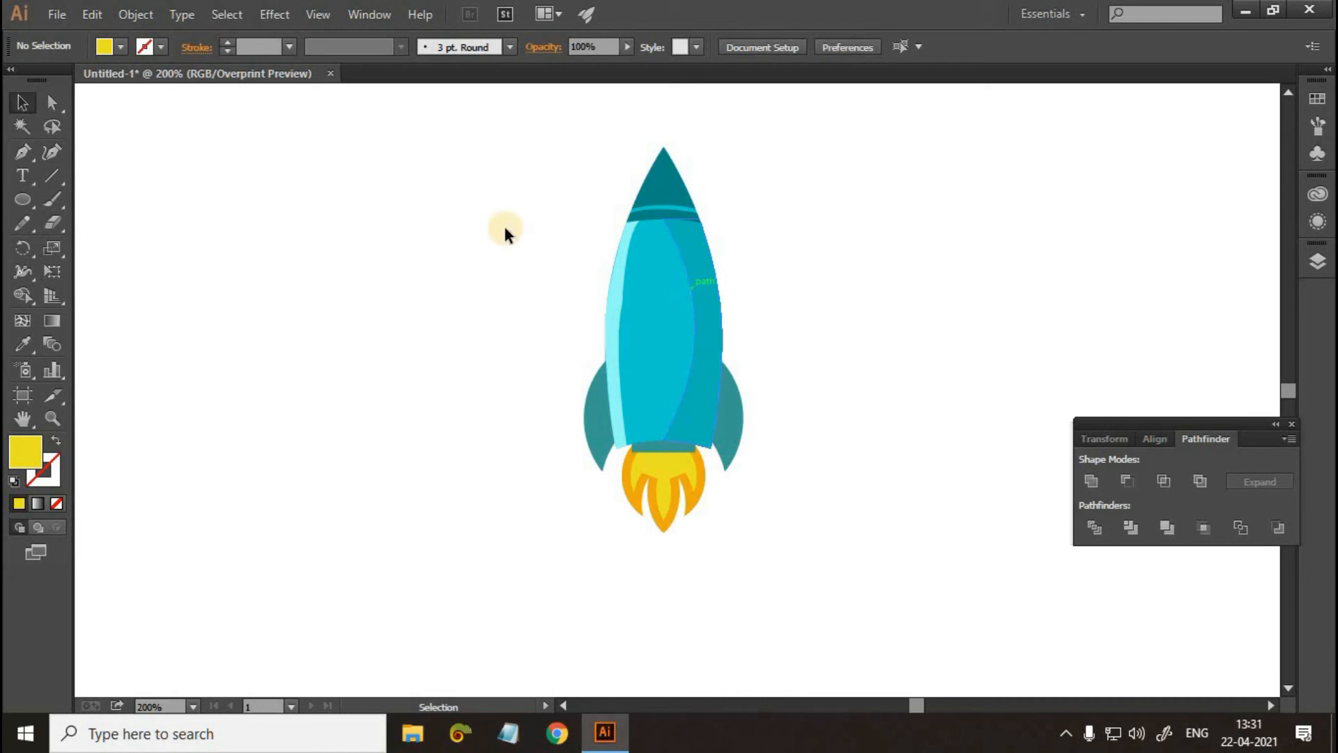
click(22, 199)
drag(648, 244, 700, 291)
mouse_move(685, 364)
mouse_down()
mouse_move(699, 380)
mouse_move(681, 361)
mouse_up()
click(22, 102)
click(713, 356)
drag(695, 280, 660, 277)
click(775, 273)
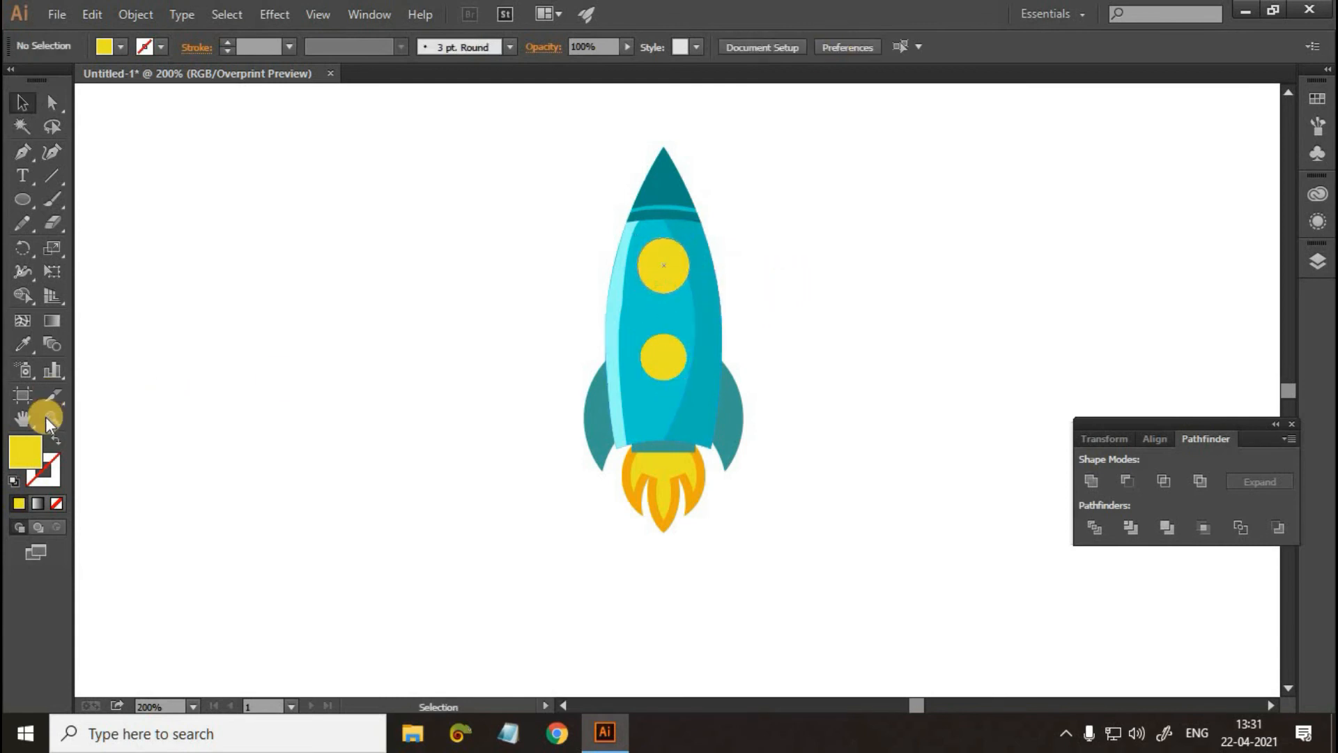
Step: Fill the upper window with black #000000 and the lower window with near-black #141303
key(ctrl+z)
double_click(25, 451)
click(995, 438)
key(Return)
click(361, 434)
click(664, 357)
double_click(15, 457)
click(977, 421)
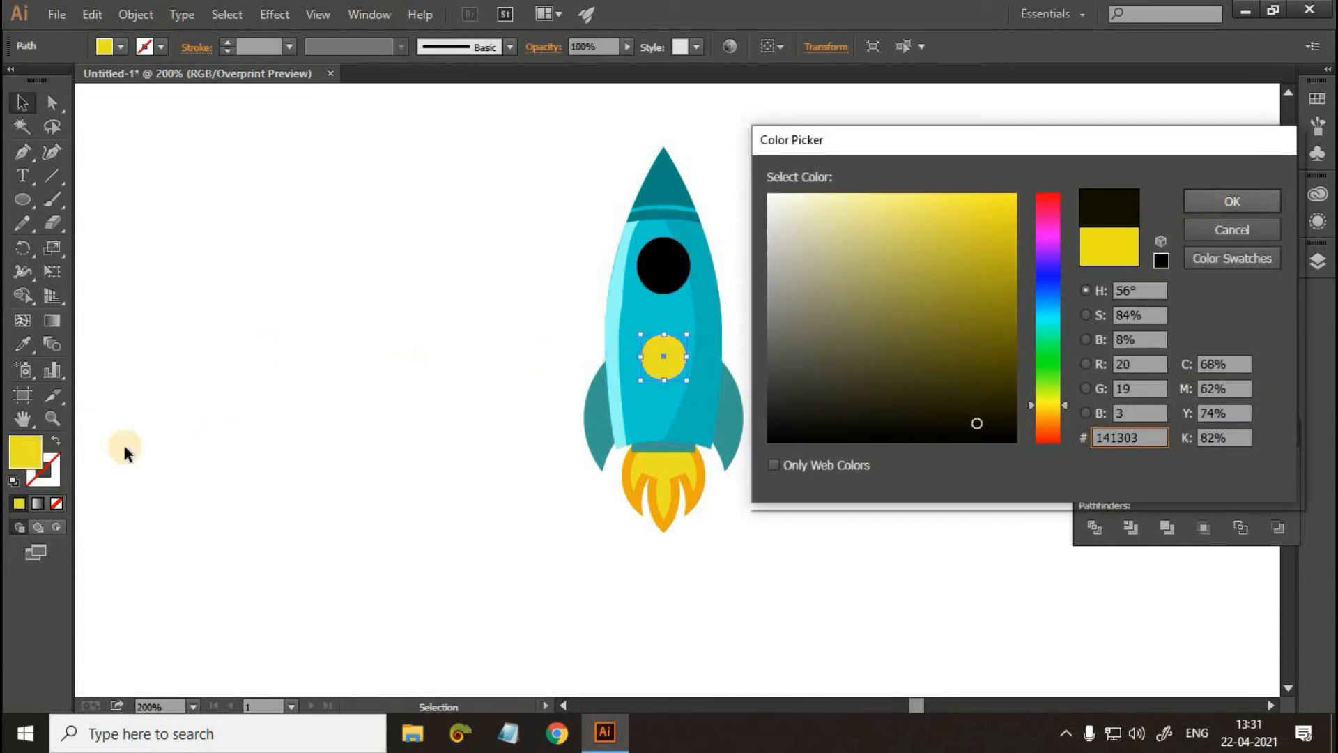
click(1213, 203)
Step: Give the lower window a white #FFFFFF stroke 2 pt thick
double_click(41, 479)
drag(916, 217, 768, 161)
click(1229, 206)
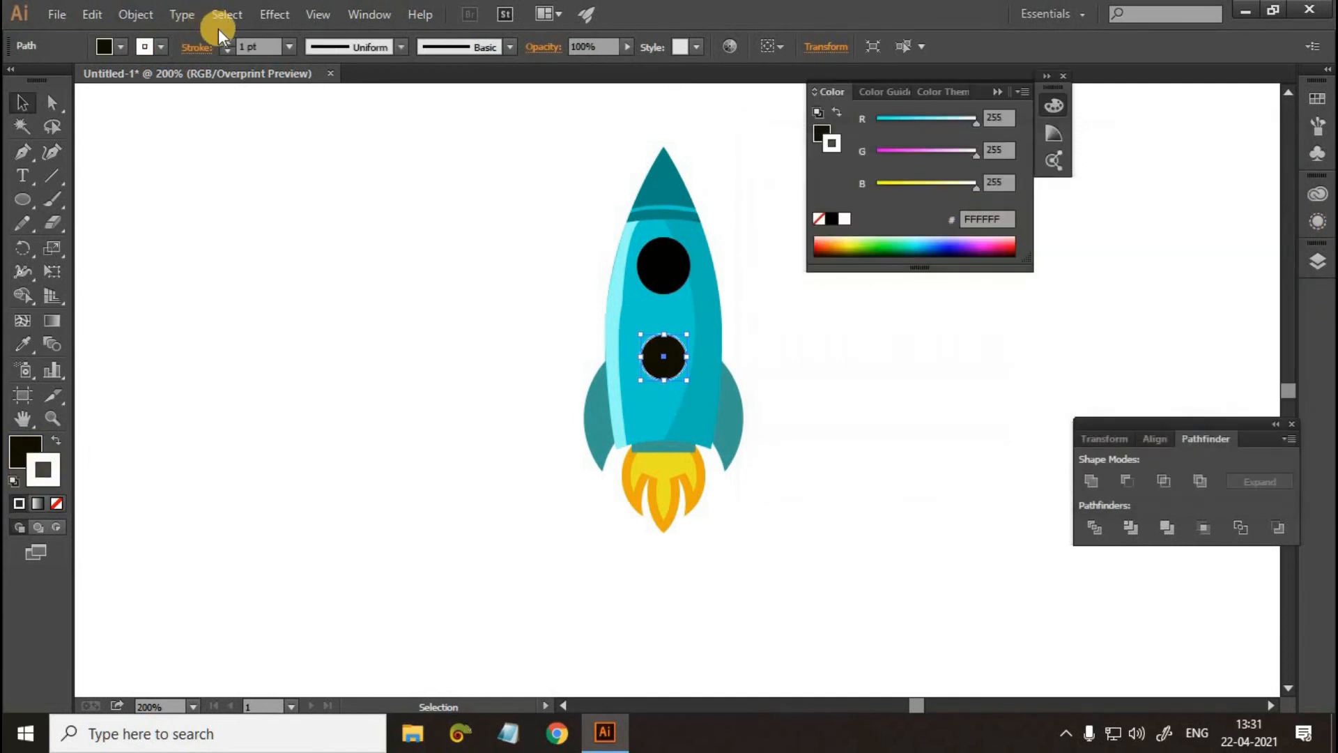
click(225, 42)
click(228, 44)
Step: Give the upper window a near-white #FFFFFD stroke 2 pt thick and close the colour settings
click(665, 263)
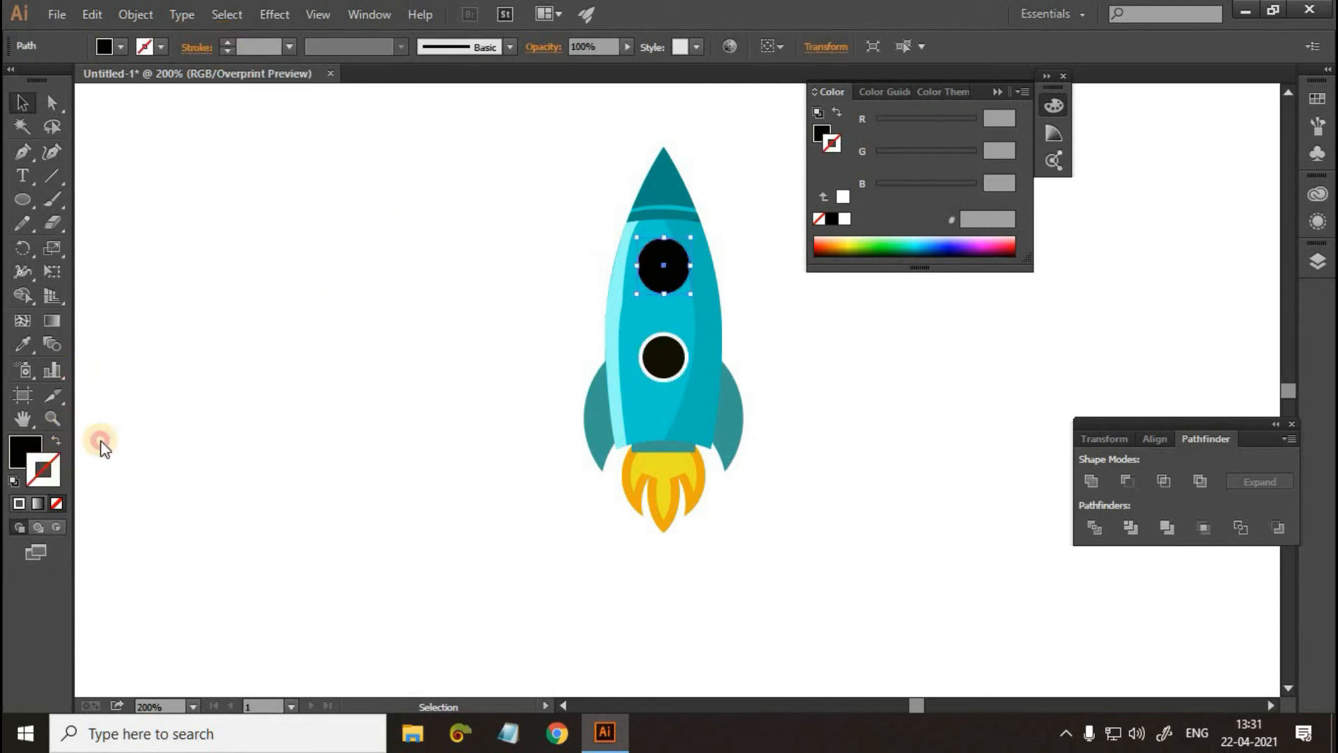
click(784, 195)
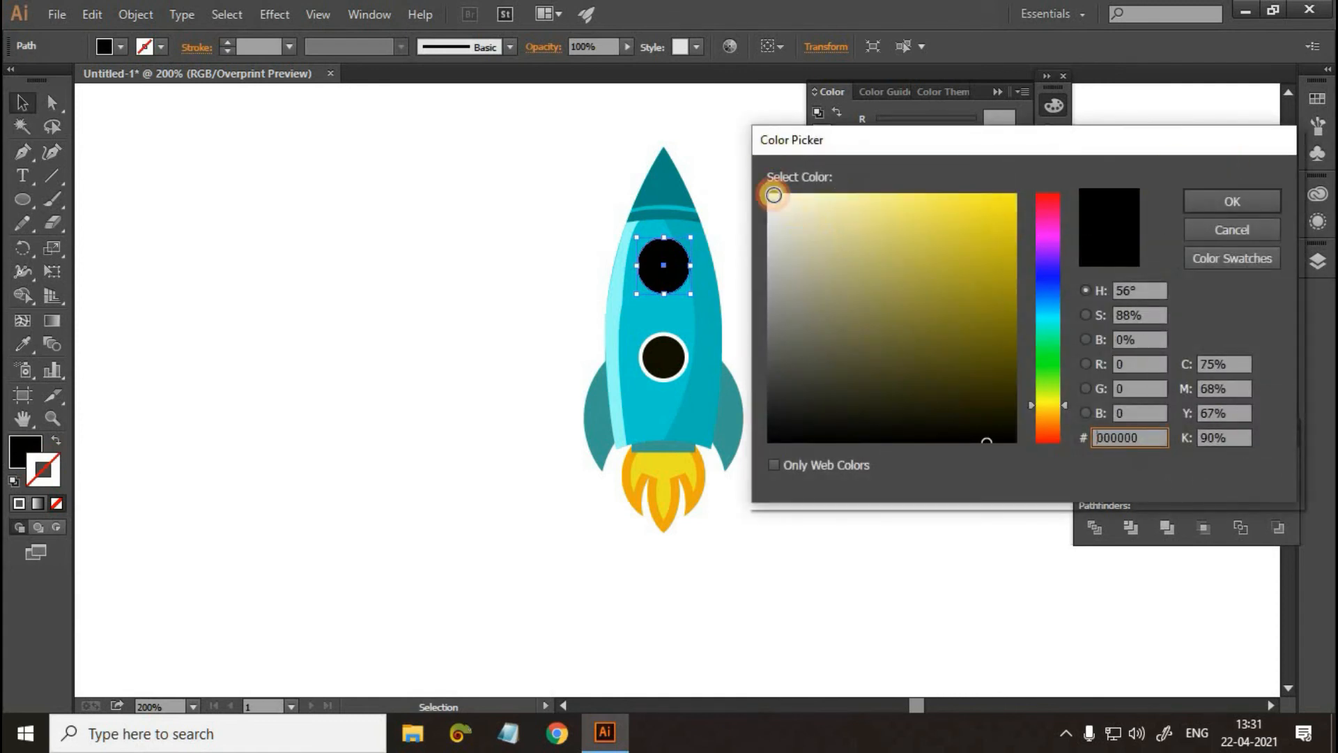
drag(783, 202, 754, 192)
key(Return)
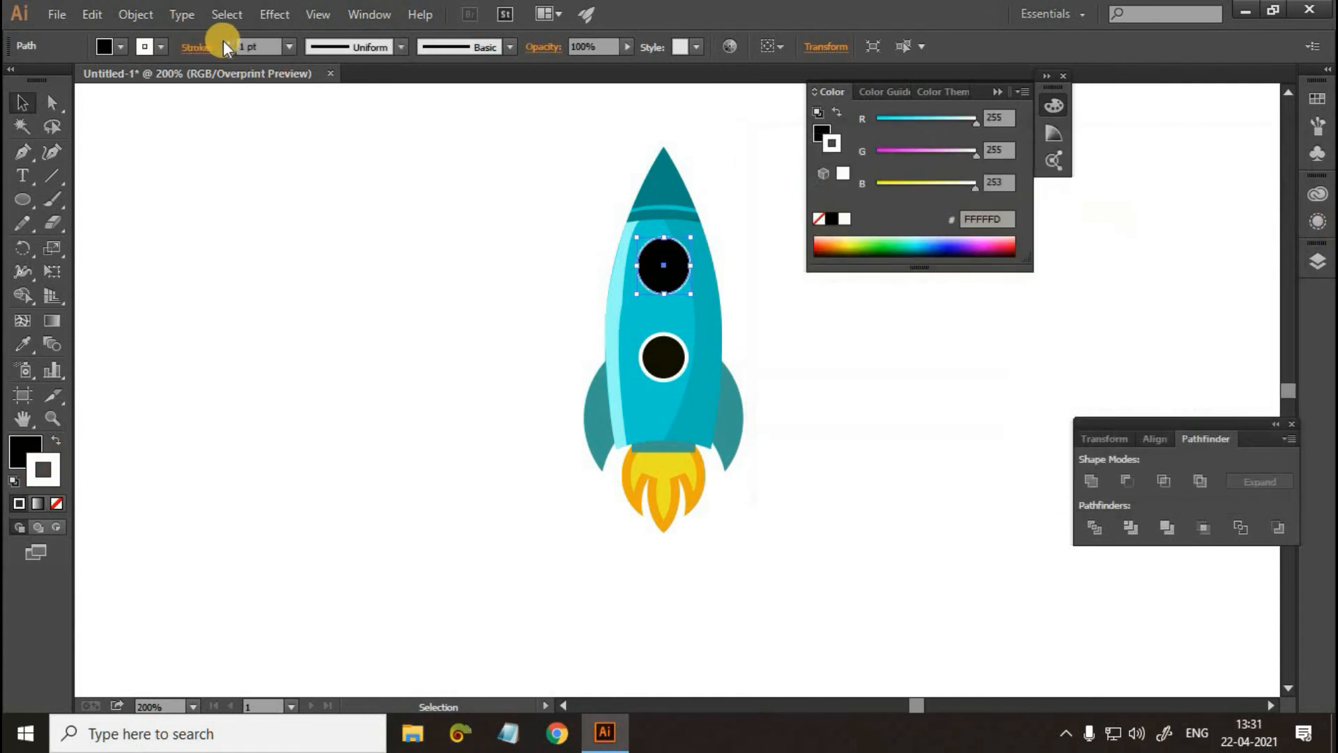
click(228, 43)
click(227, 43)
click(229, 52)
click(230, 52)
click(390, 208)
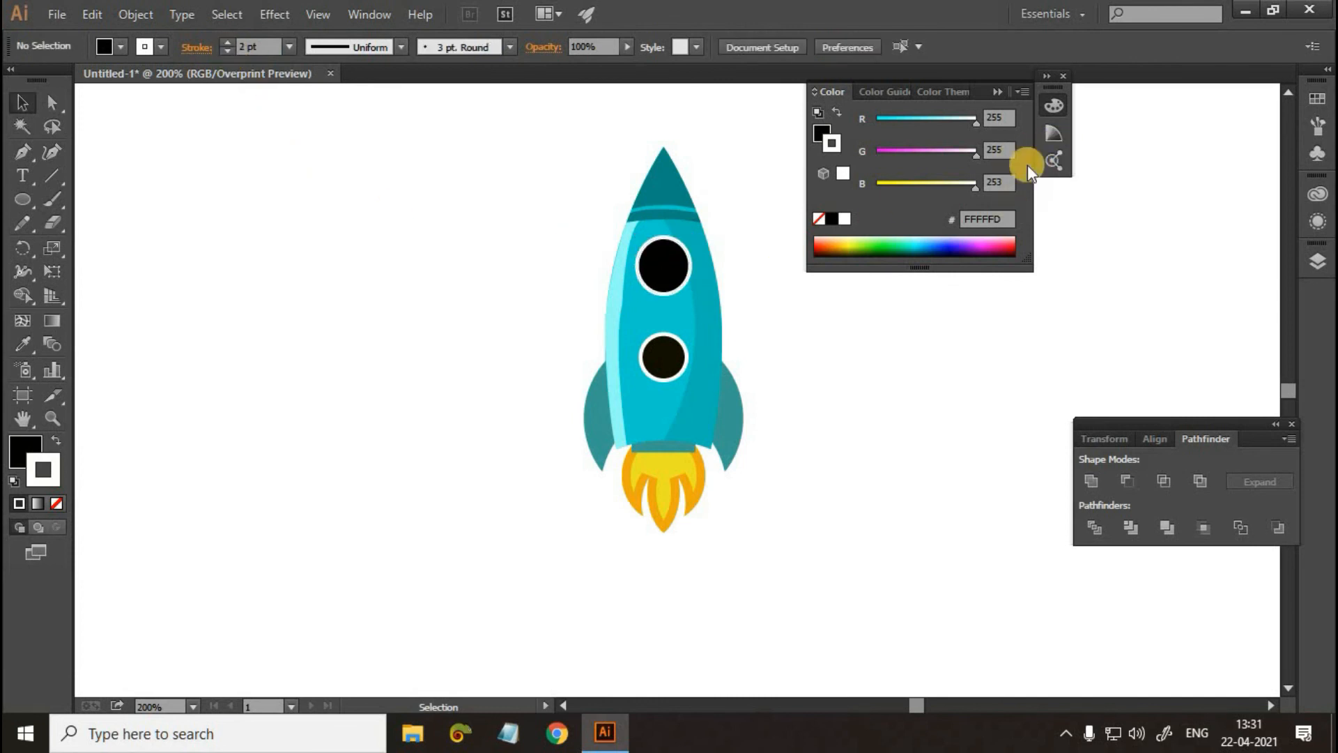
click(1064, 77)
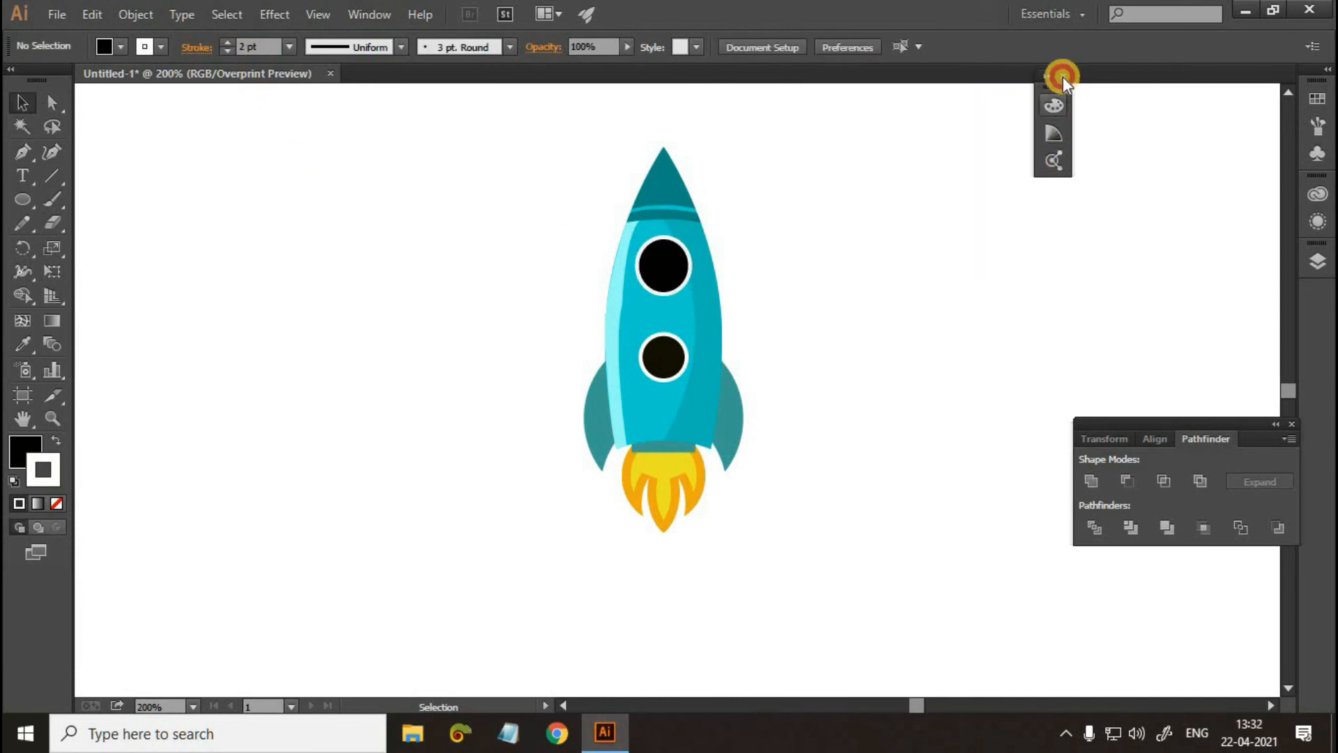
Step: Draw two small ellipses as highlights inside the upper window, a larger one near its top and a smaller one lower left
key(ctrl+plus)
key(ctrl+plus)
key(ctrl+plus)
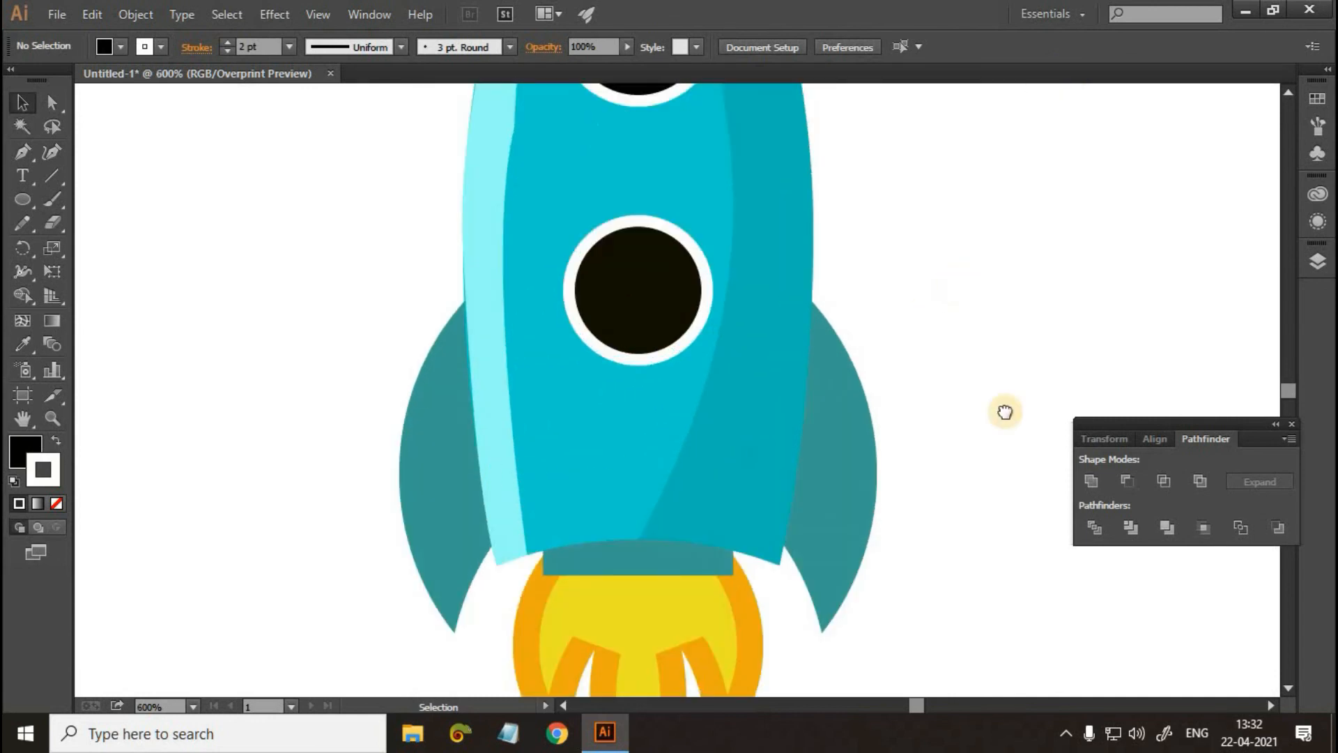
drag(953, 262, 1015, 538)
click(23, 198)
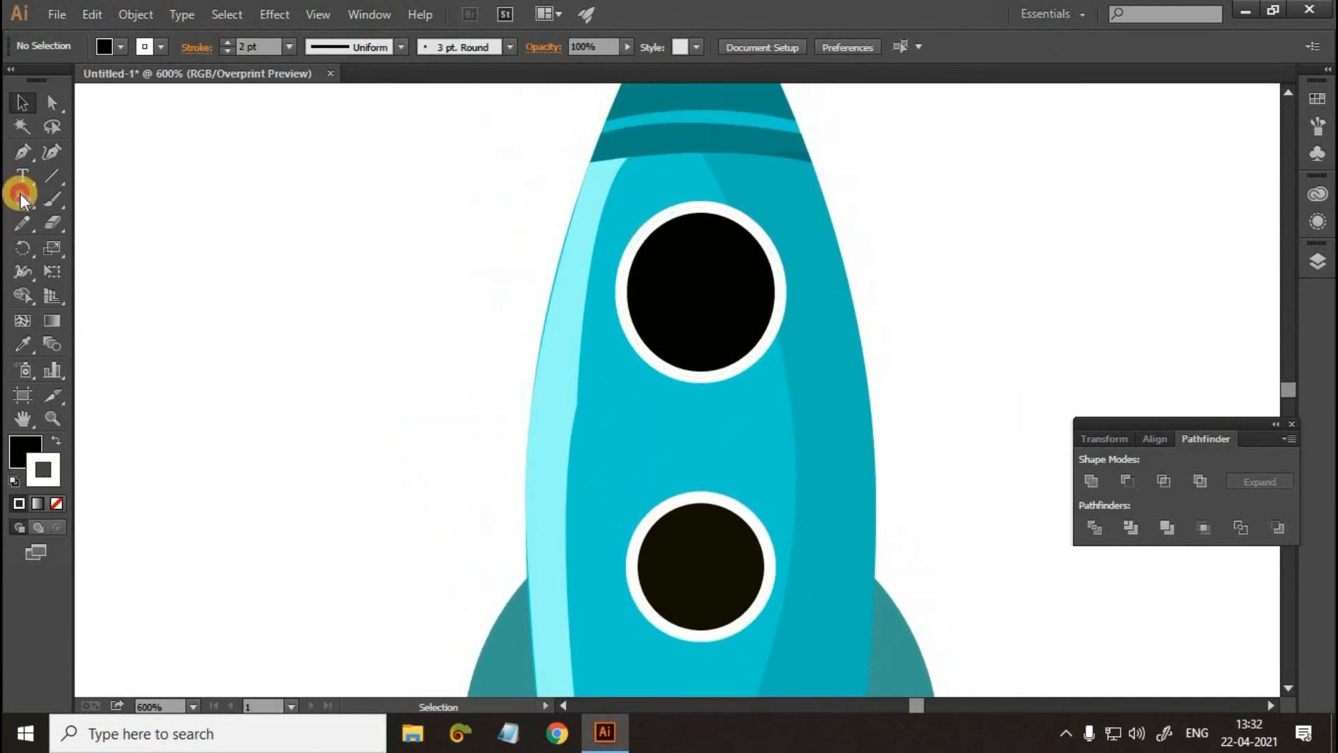
mouse_move(674, 228)
mouse_down()
mouse_move(708, 265)
mouse_move(679, 292)
mouse_move(679, 319)
mouse_up()
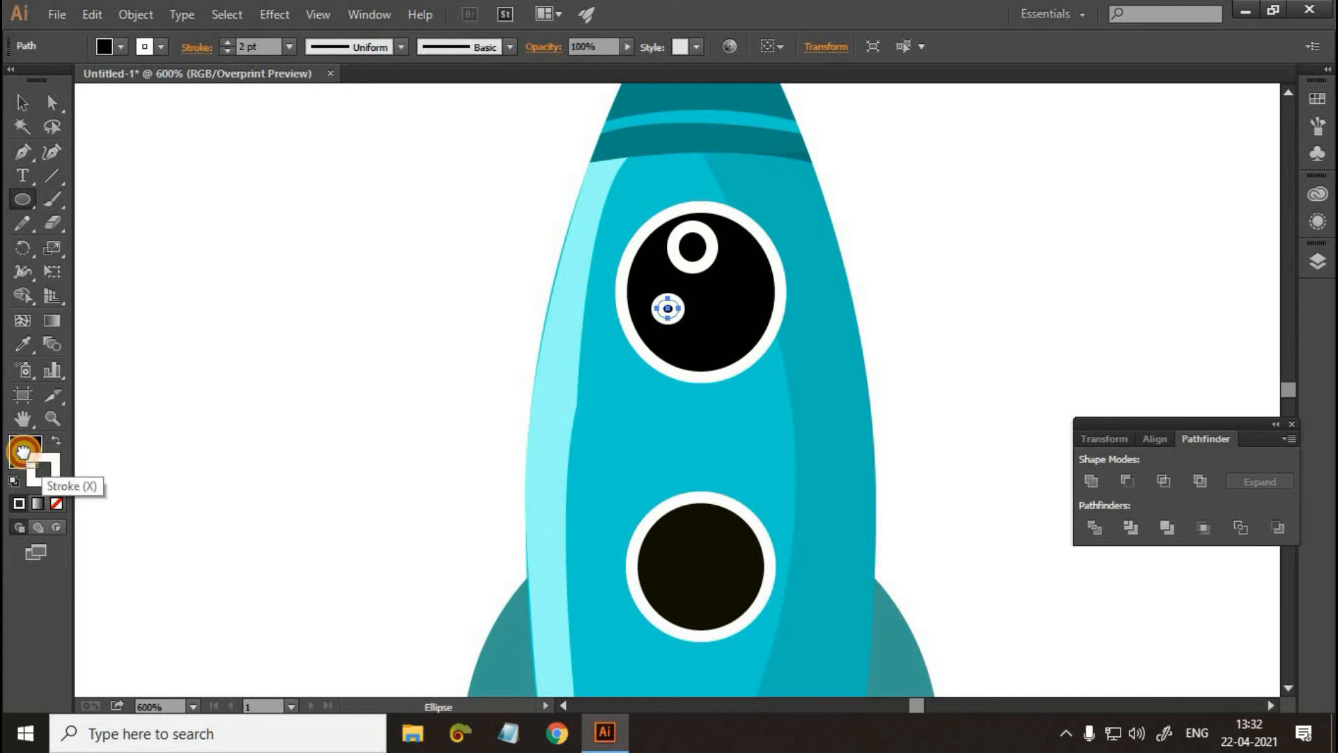
Step: Fill both highlight ellipses in the upper window with white and remove their strokes
key(shift+x)
key(slash)
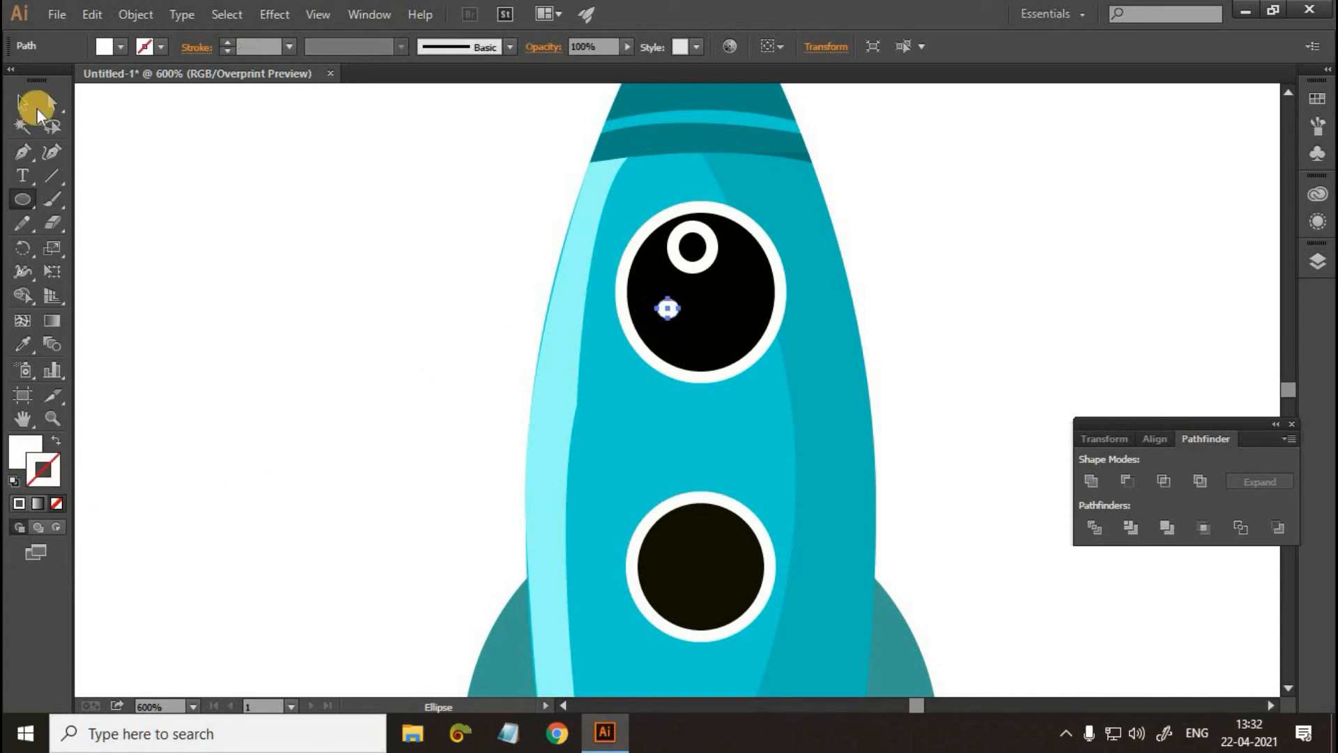
click(16, 101)
click(672, 270)
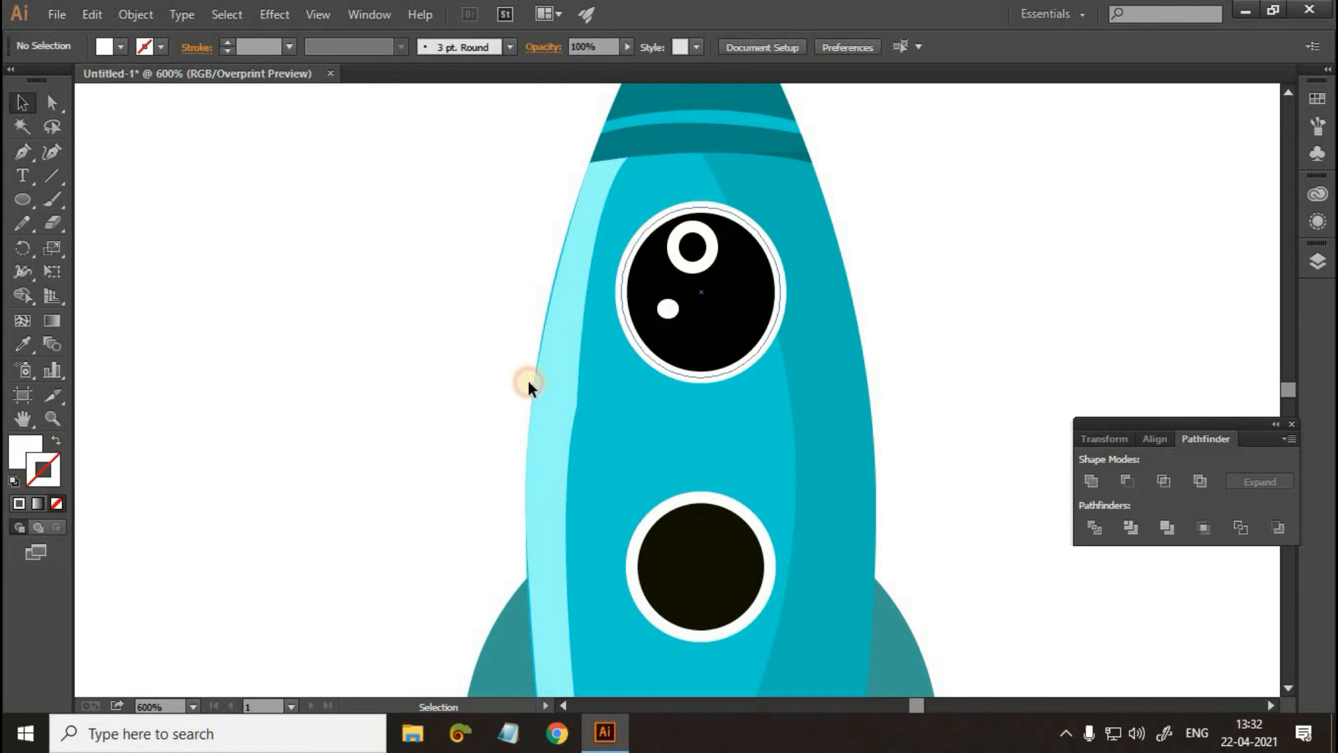
drag(15, 482, 17, 455)
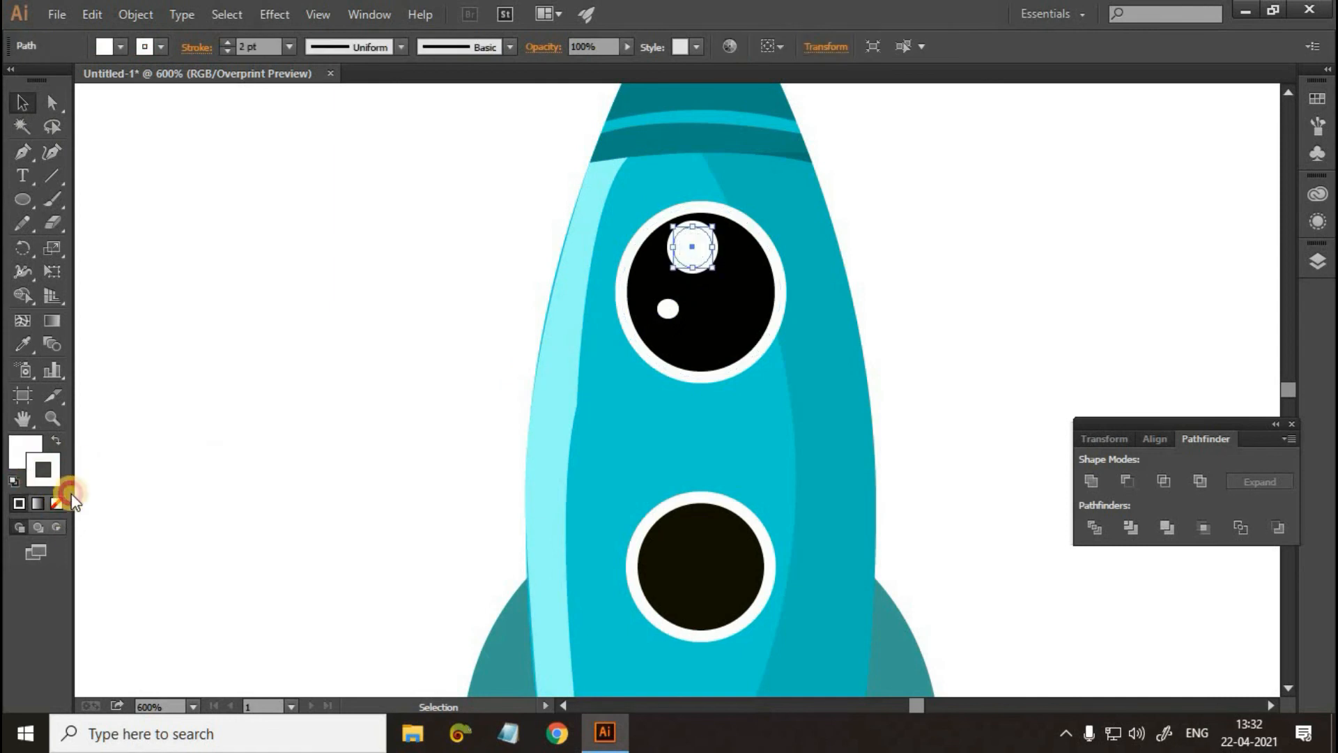
key(slash)
Step: Draw a larger and a smaller white highlight ellipse inside the lower window and position them like those in the upper window
click(23, 206)
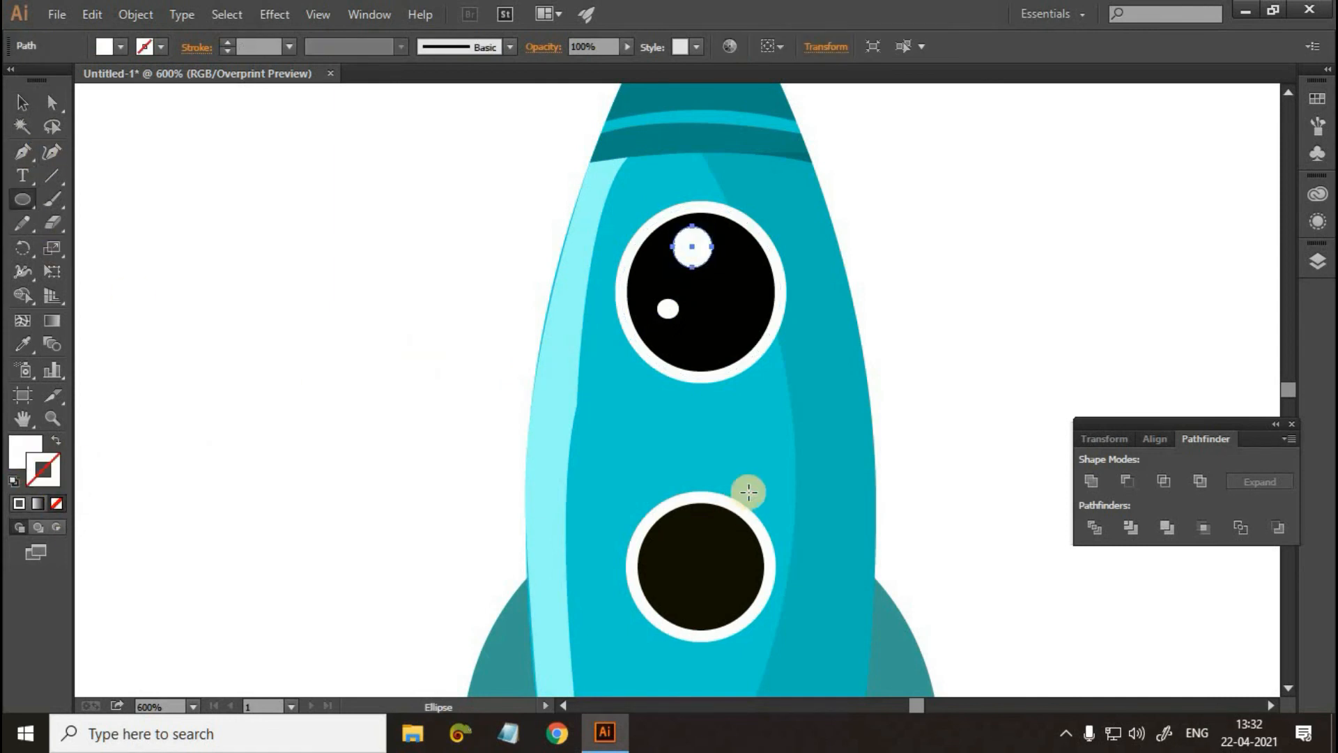
scroll(670, 440, down, 2)
drag(673, 437, 701, 466)
mouse_move(676, 508)
mouse_down()
mouse_move(686, 520)
mouse_move(672, 512)
mouse_up()
click(26, 103)
drag(685, 460, 684, 454)
mouse_move(680, 506)
mouse_down()
mouse_move(753, 487)
mouse_move(665, 501)
mouse_up()
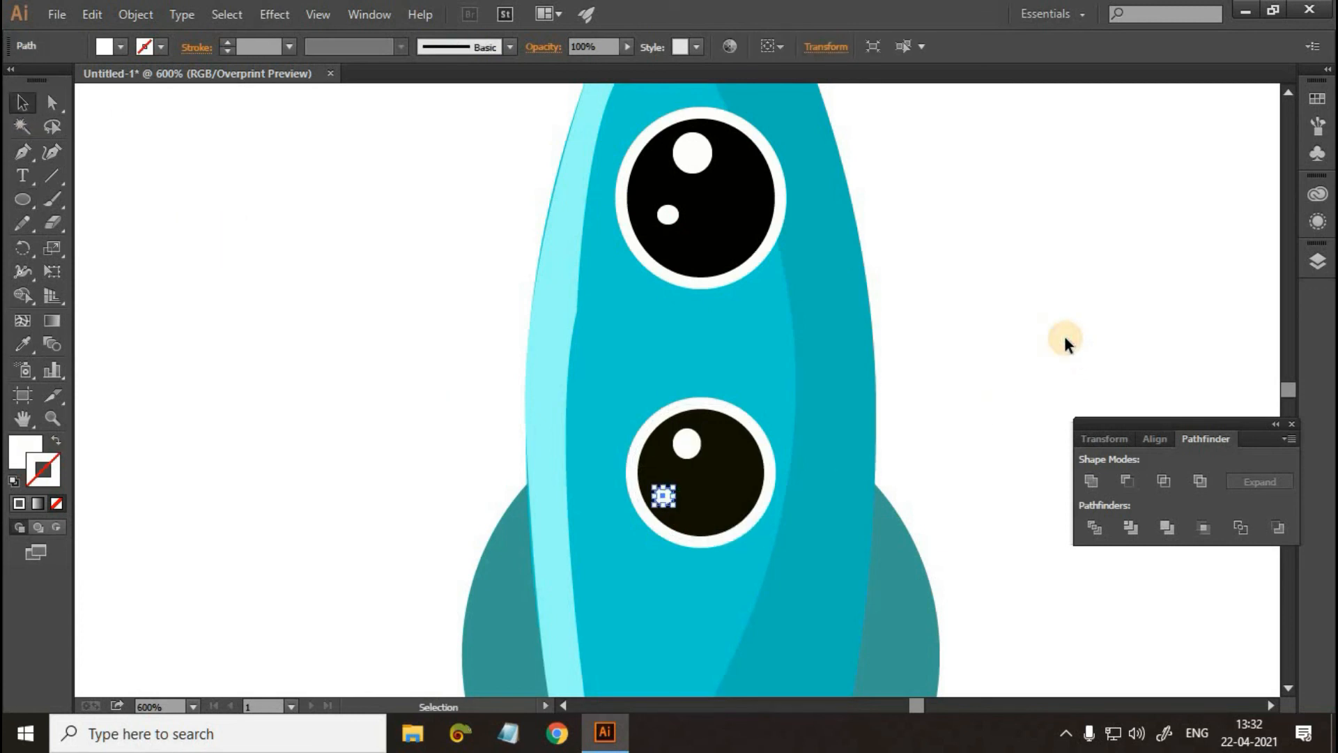
Step: Deselect the highlight and examine the whole rocket illustration
click(1067, 338)
key(ctrl+minus)
key(ctrl+minus)
key(ctrl+minus)
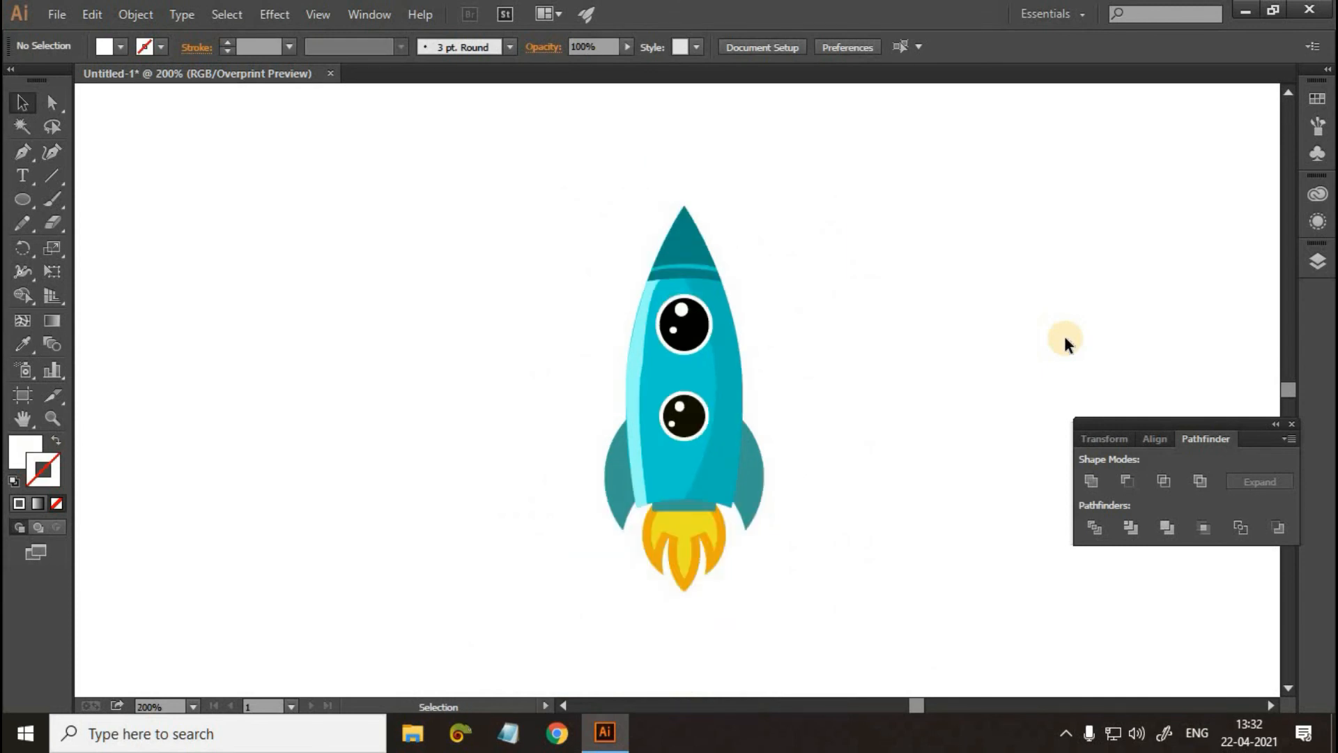
key(ctrl+minus)
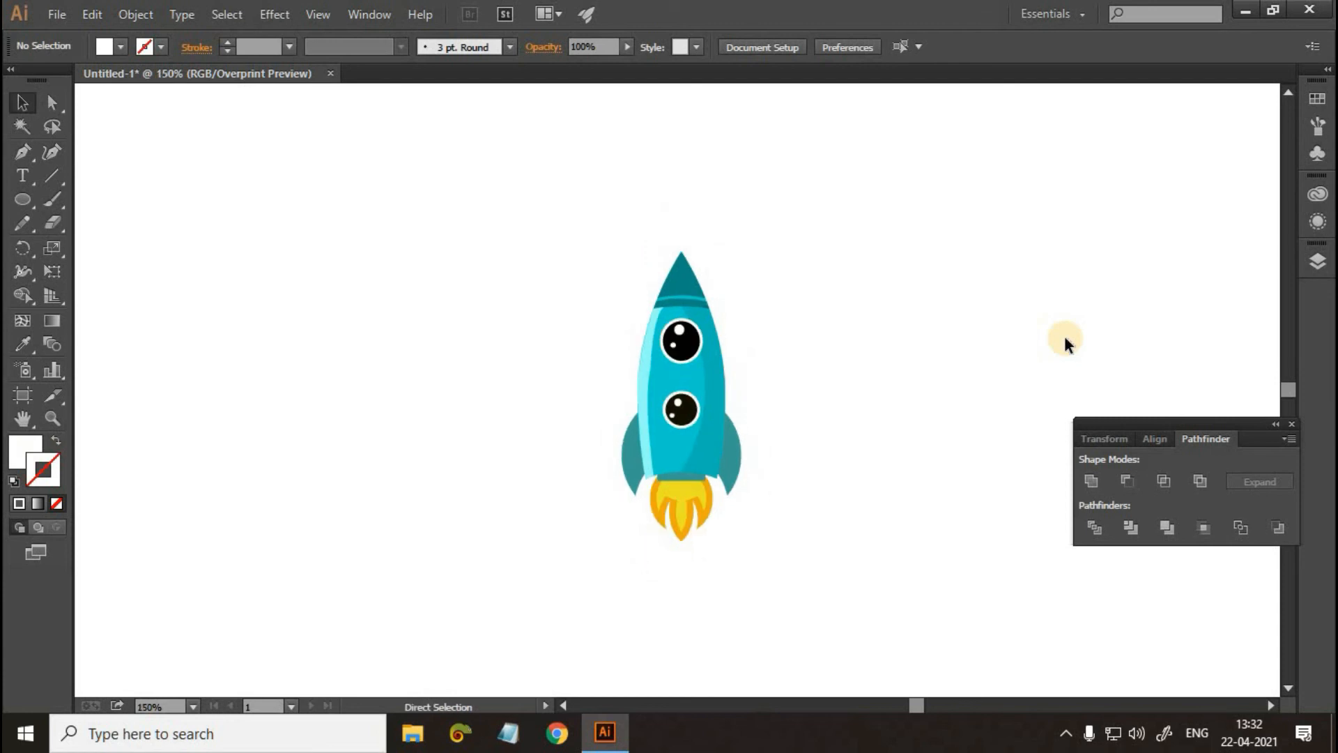
key(ctrl+plus)
key(v)
Step: Draw a background rectangle that covers the whole artboard exactly from corner to corner
key(ctrl+minus)
key(ctrl+minus)
key(ctrl+minus)
key(ctrl+minus)
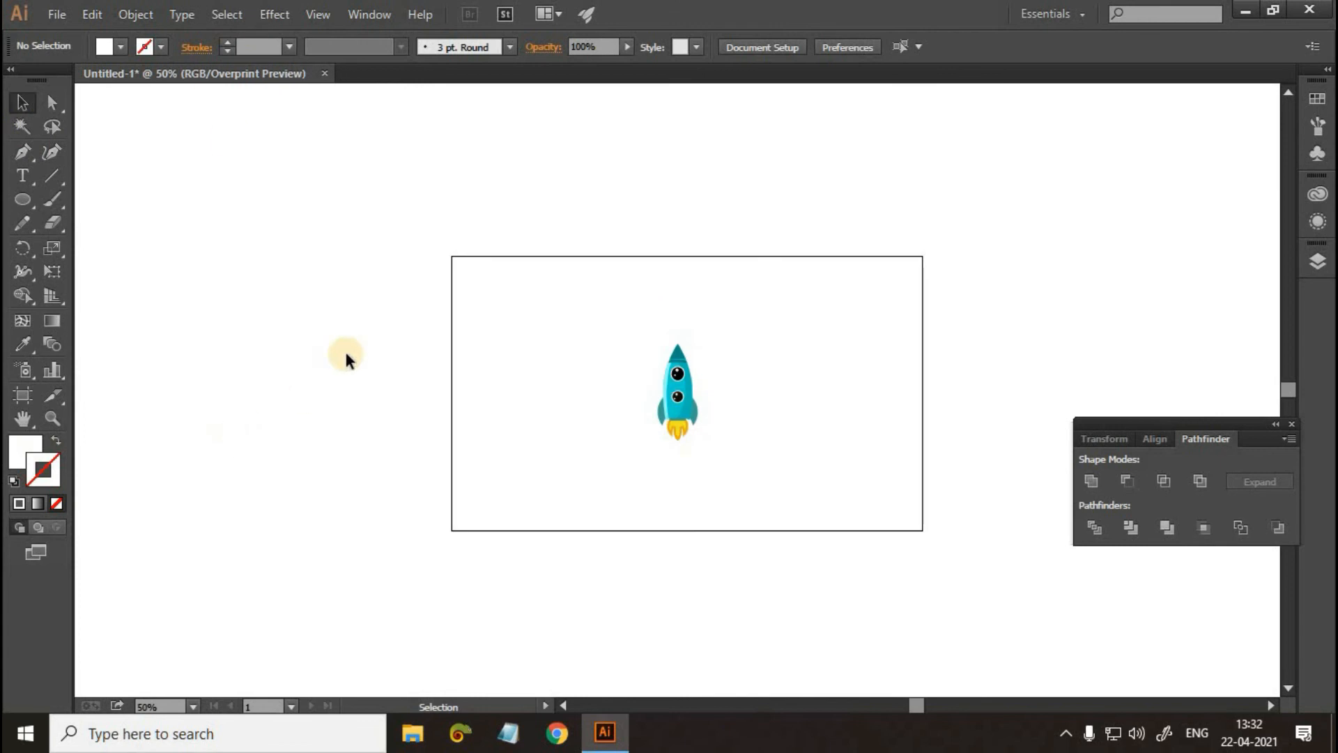
click(31, 195)
click(78, 199)
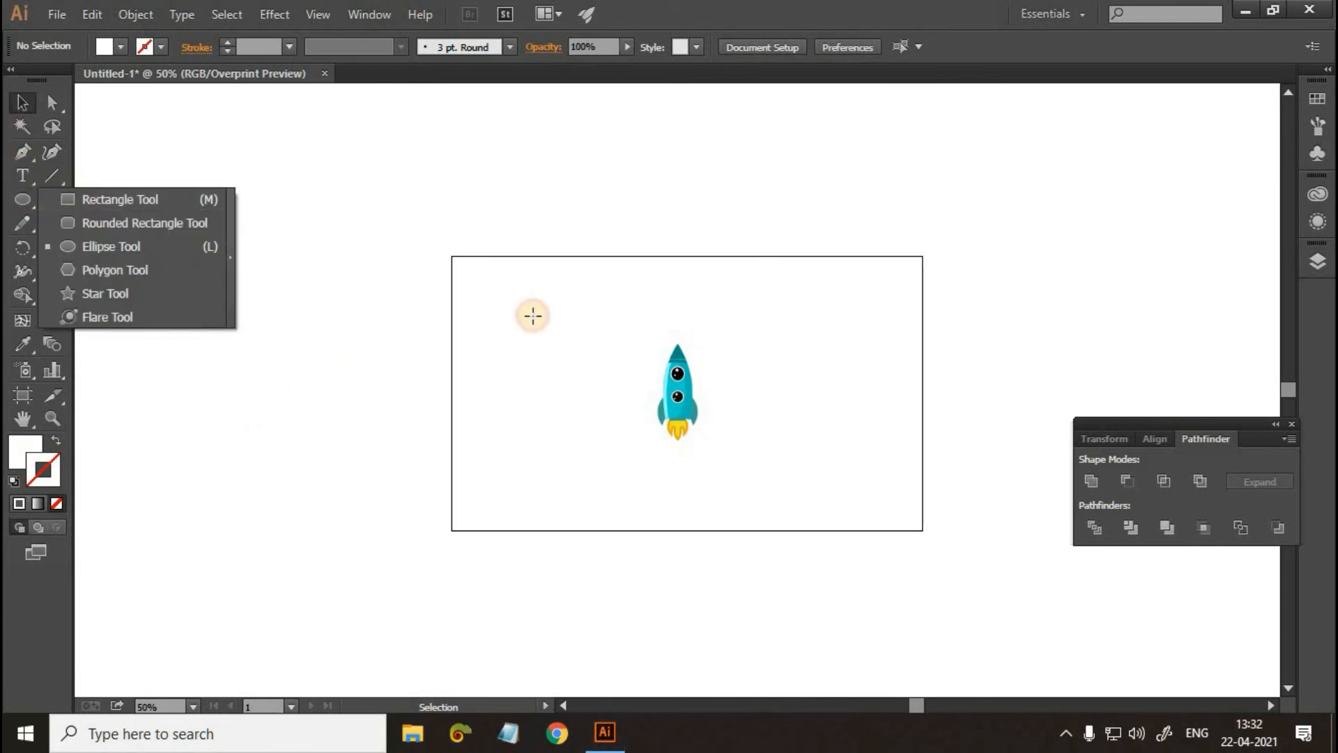
drag(451, 256, 922, 530)
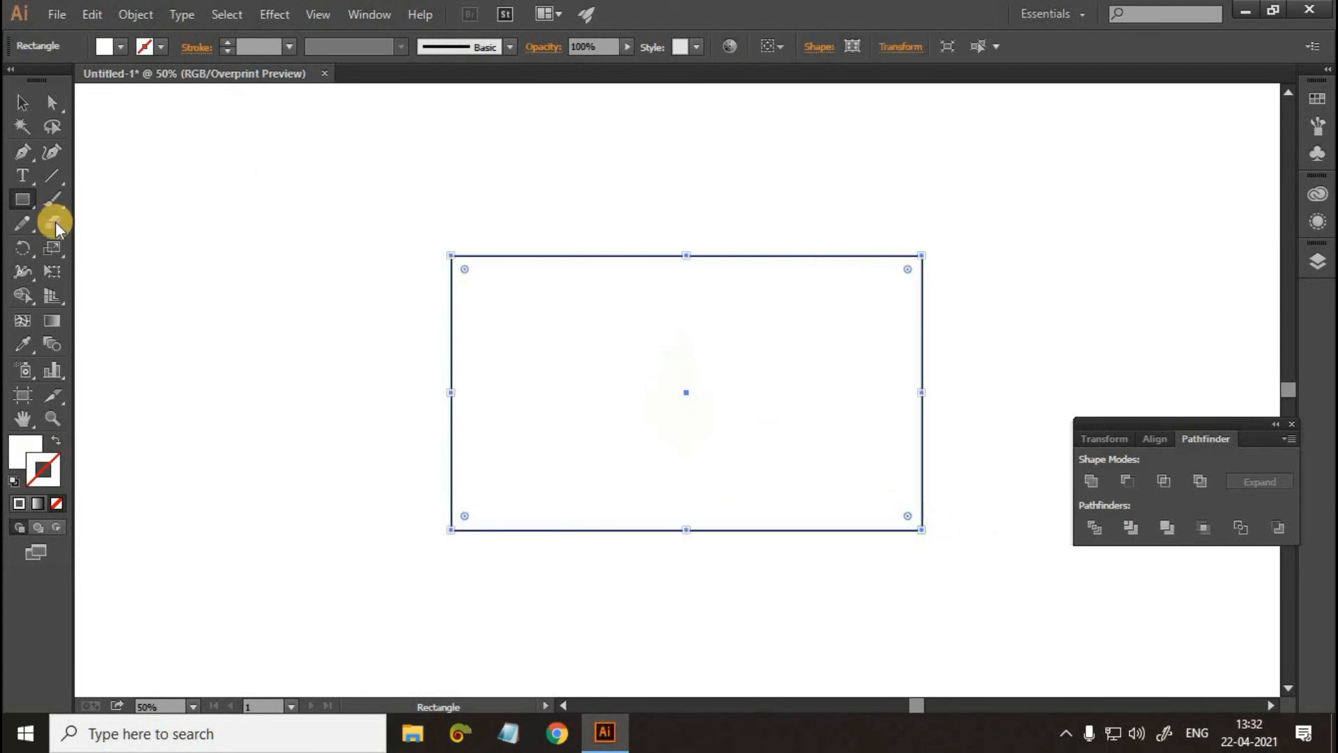
Step: Fill the background rectangle with dark teal #154744
double_click(26, 451)
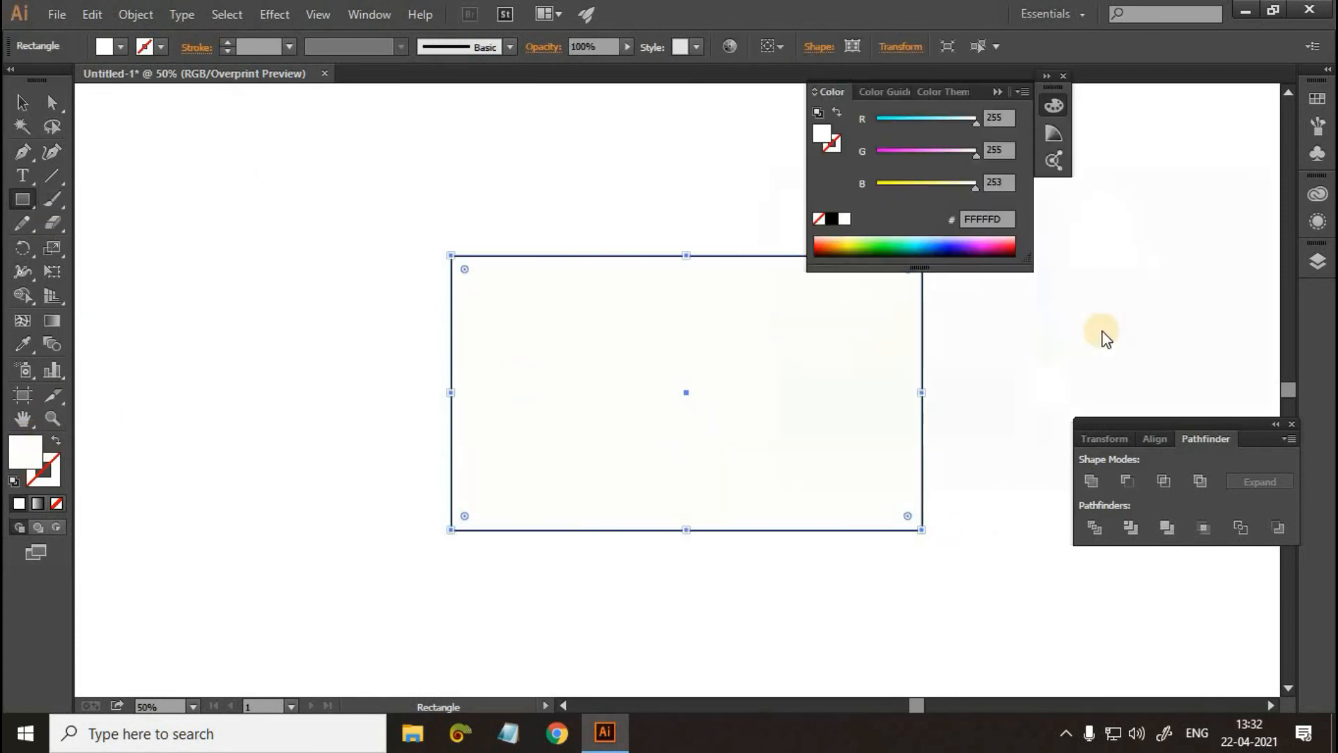
click(1052, 303)
drag(930, 213, 929, 331)
click(1053, 302)
drag(1053, 302, 1051, 320)
drag(929, 333, 939, 371)
click(1234, 202)
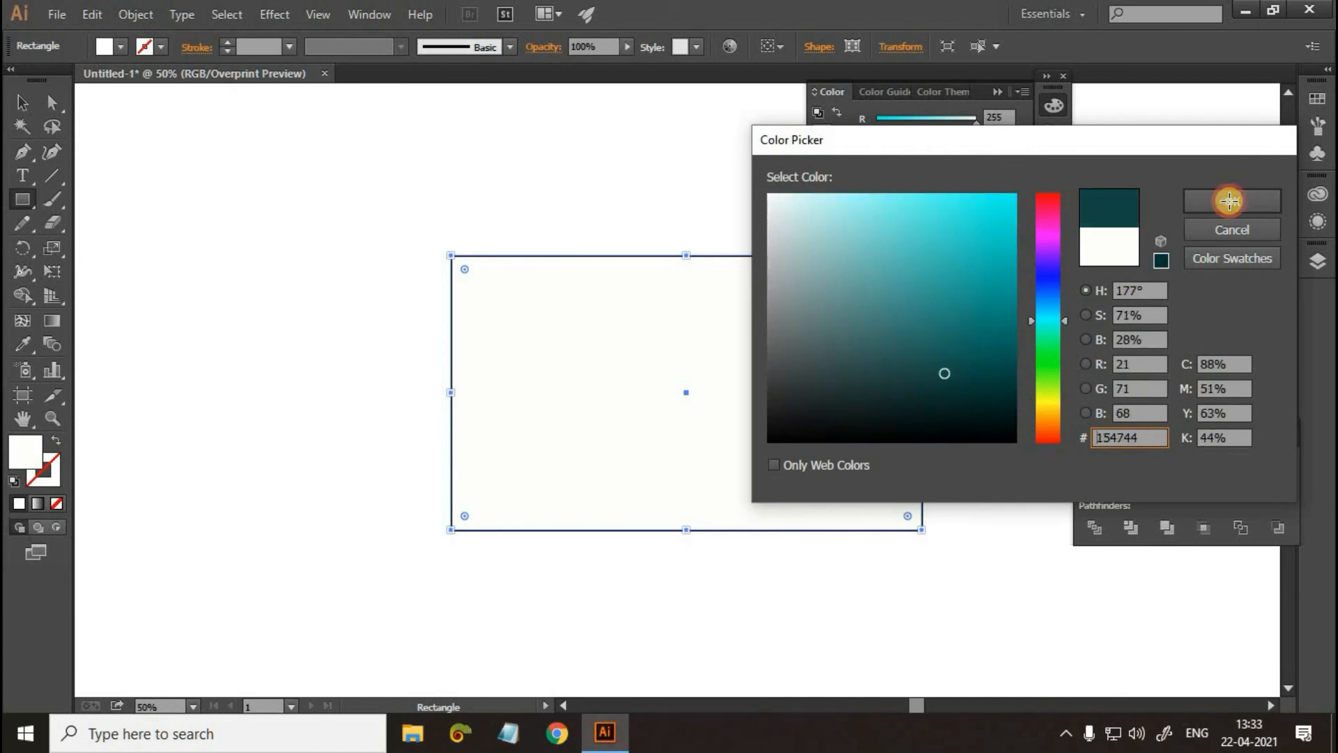
Step: Send the dark teal rectangle to the back behind the rocket, deselect it and close the colour settings
click(21, 102)
right_click(659, 533)
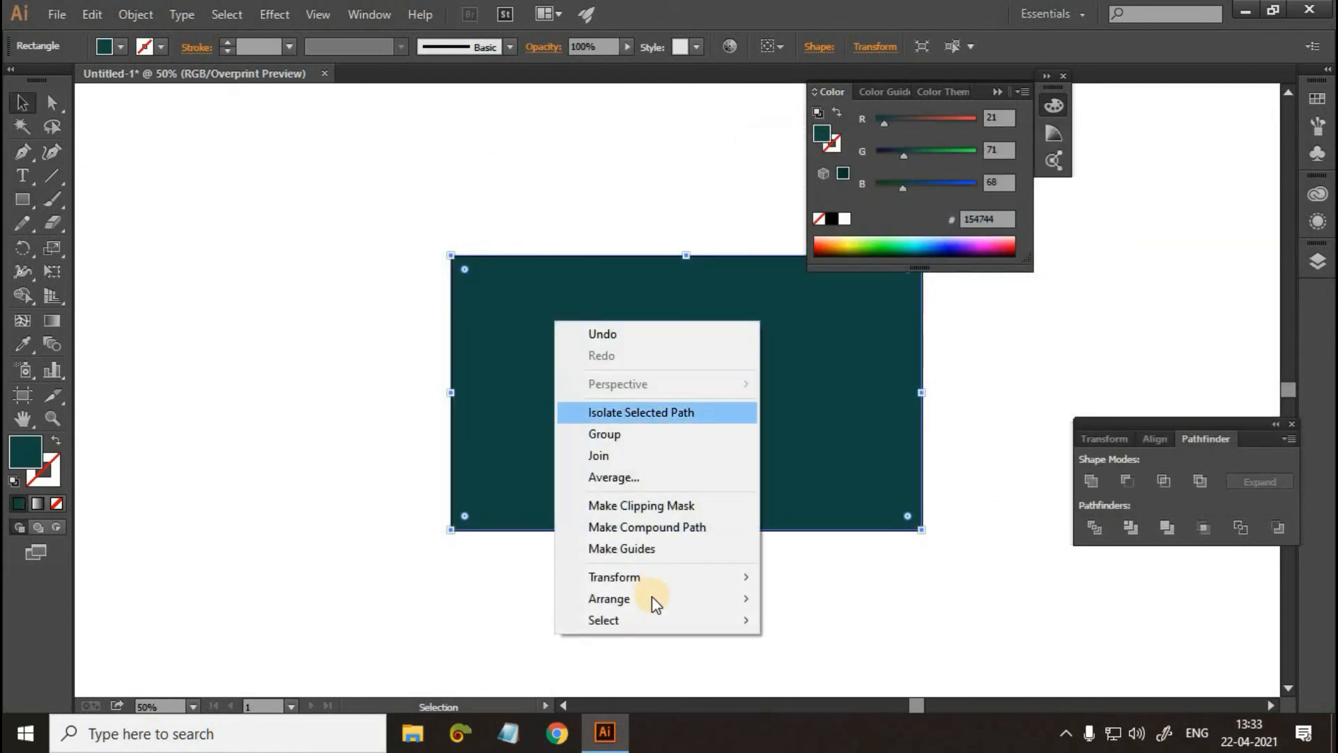
mouse_move(732, 598)
click(837, 664)
click(655, 217)
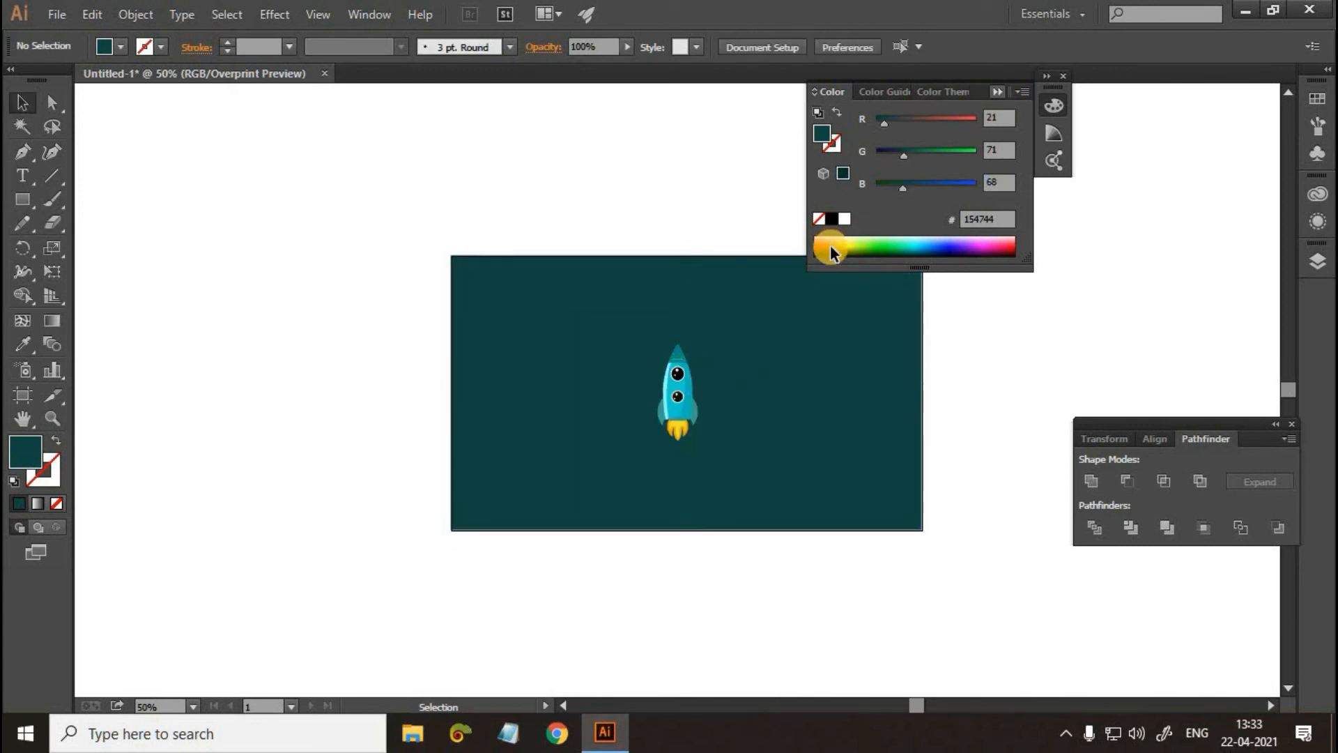
key(F6)
key(ctrl+equal)
key(ctrl+equal)
key(ctrl+equal)
key(ctrl+equal)
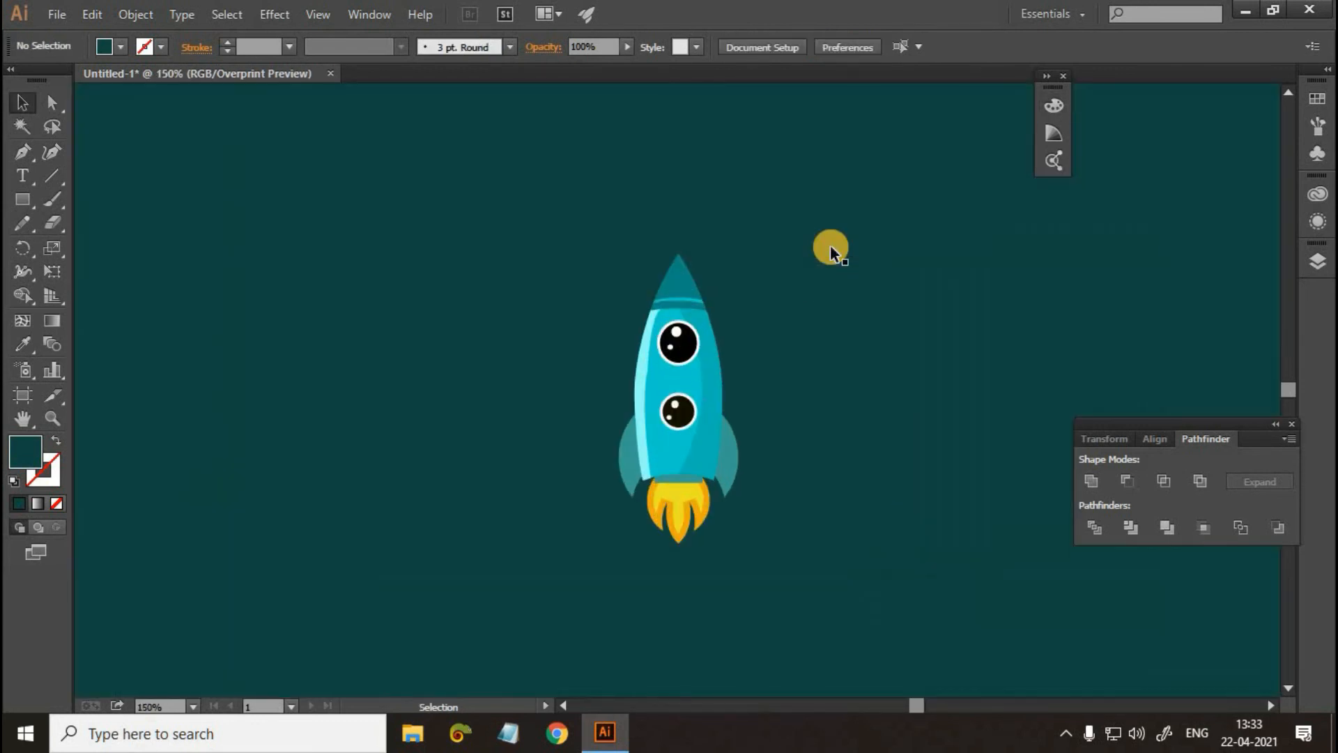